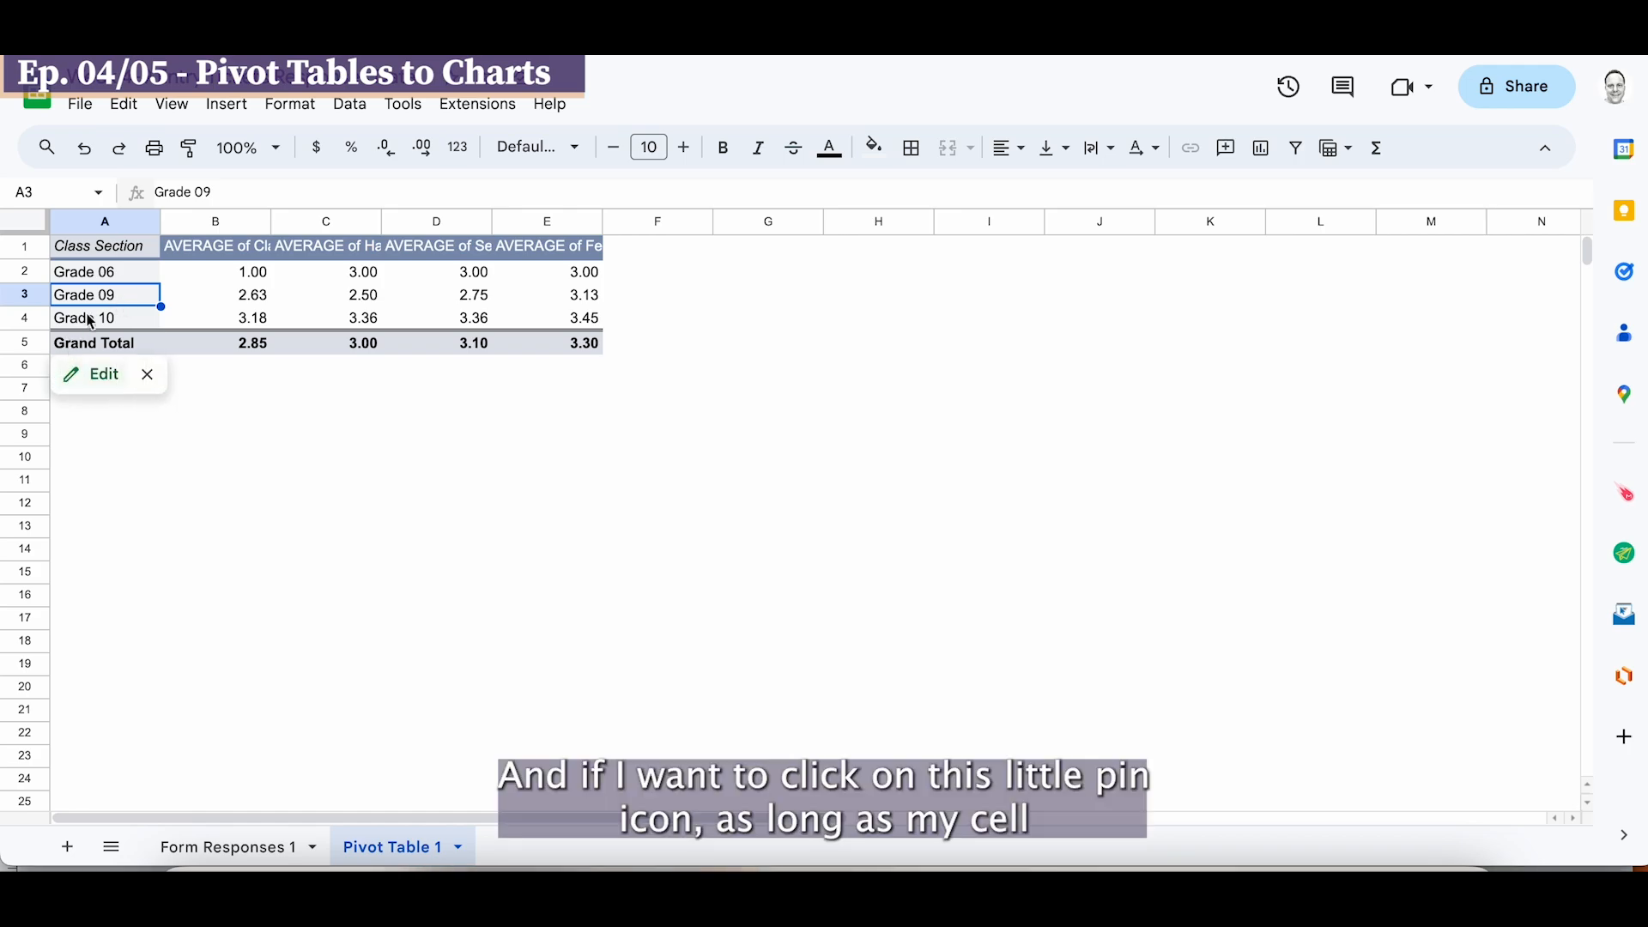
Open the pivot table's editor to view its row and value settings, and close it again
mouse_move(94, 384)
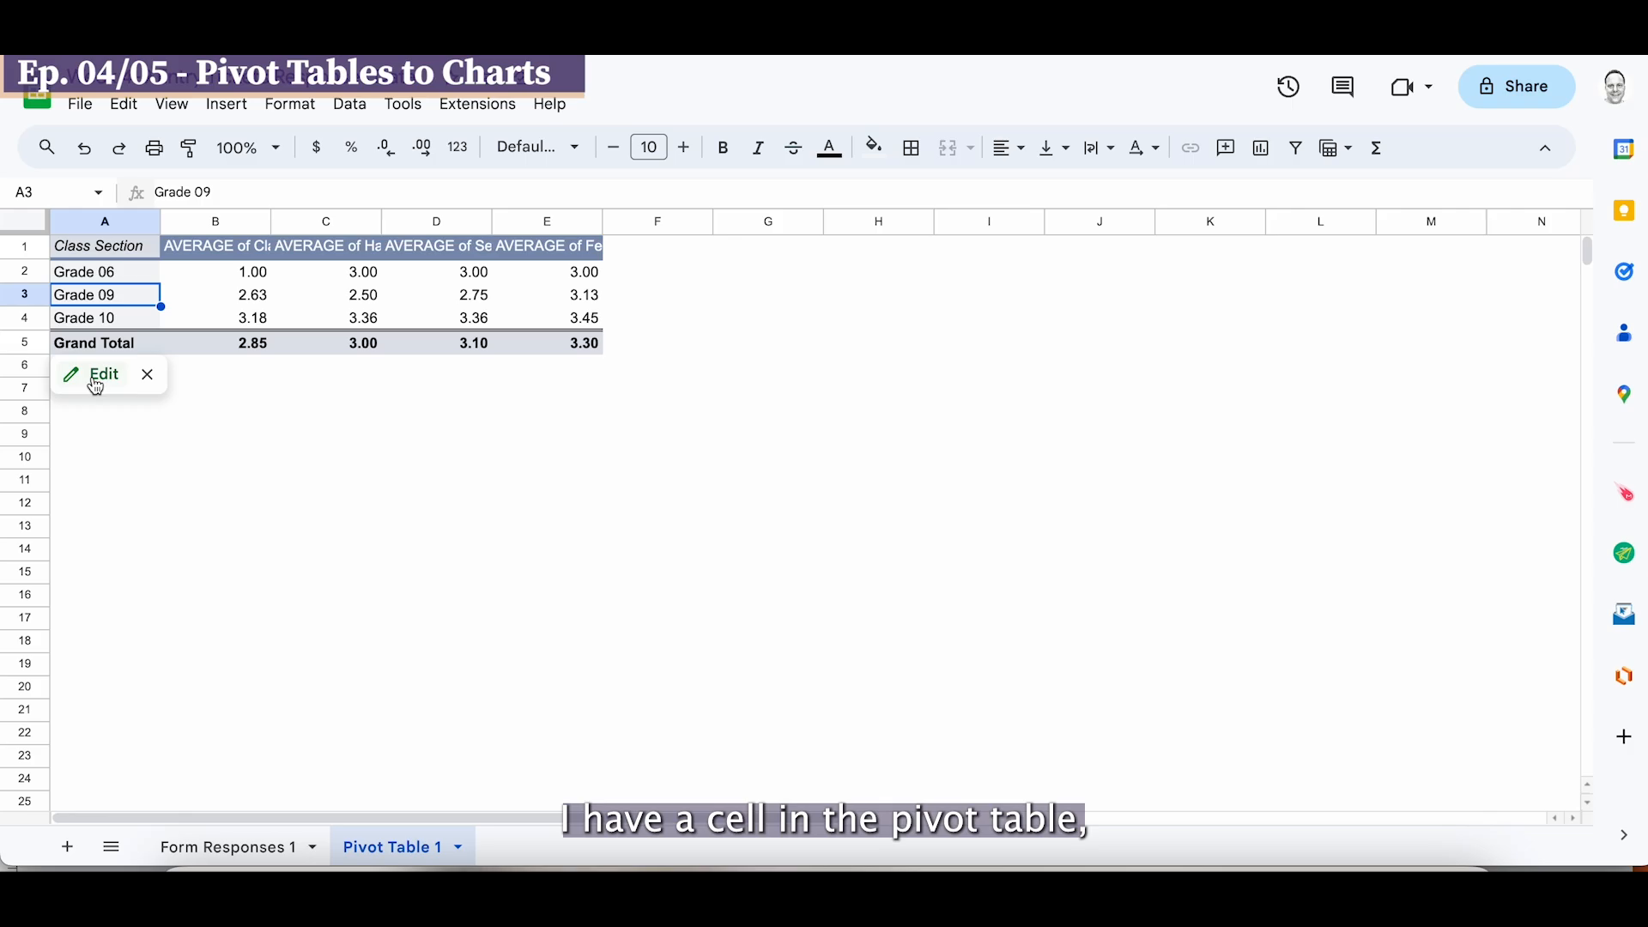
left_click(96, 378)
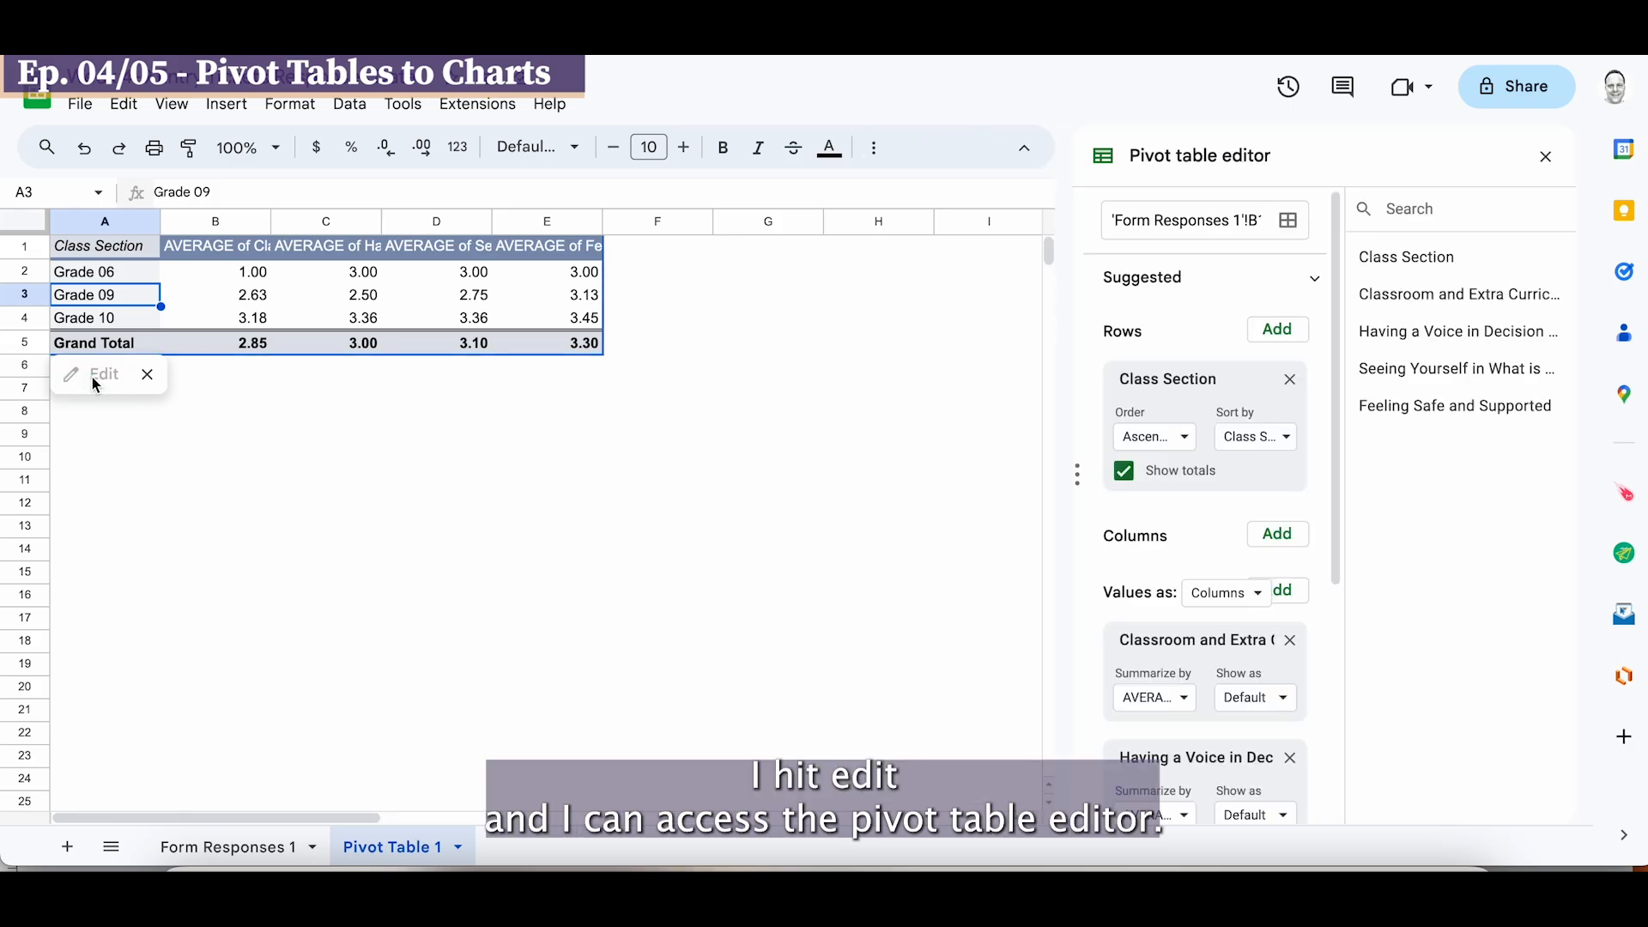
left_click(1546, 163)
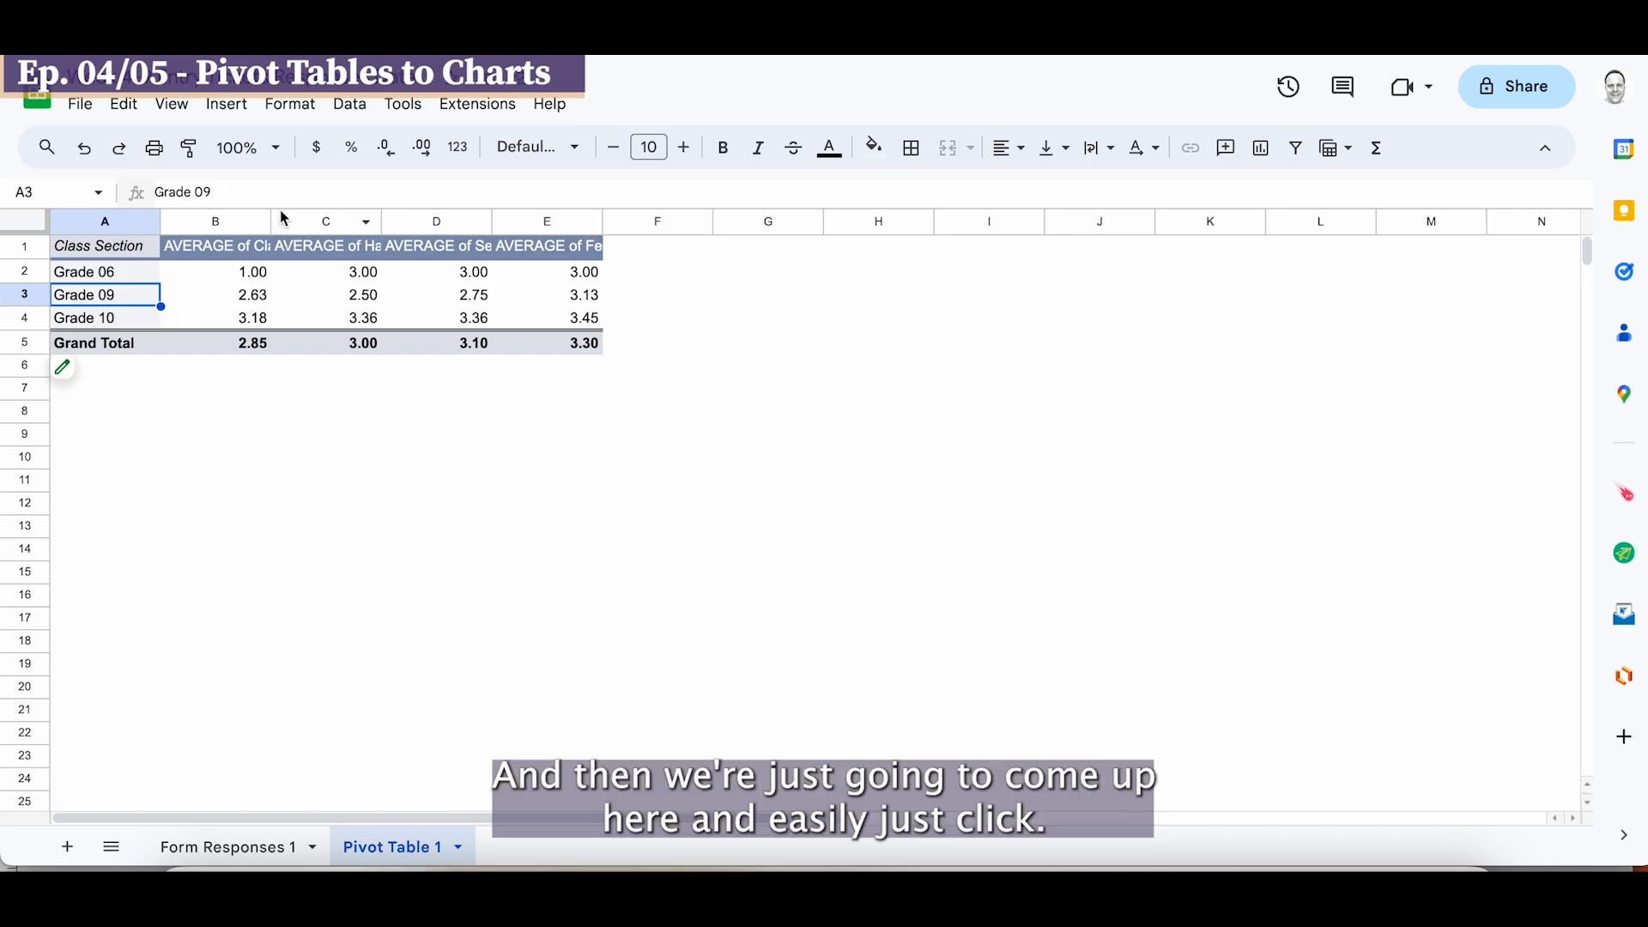
Insert a chart from the pivot table data and place it slightly enlarged over the empty cells below the table
left_click(235, 109)
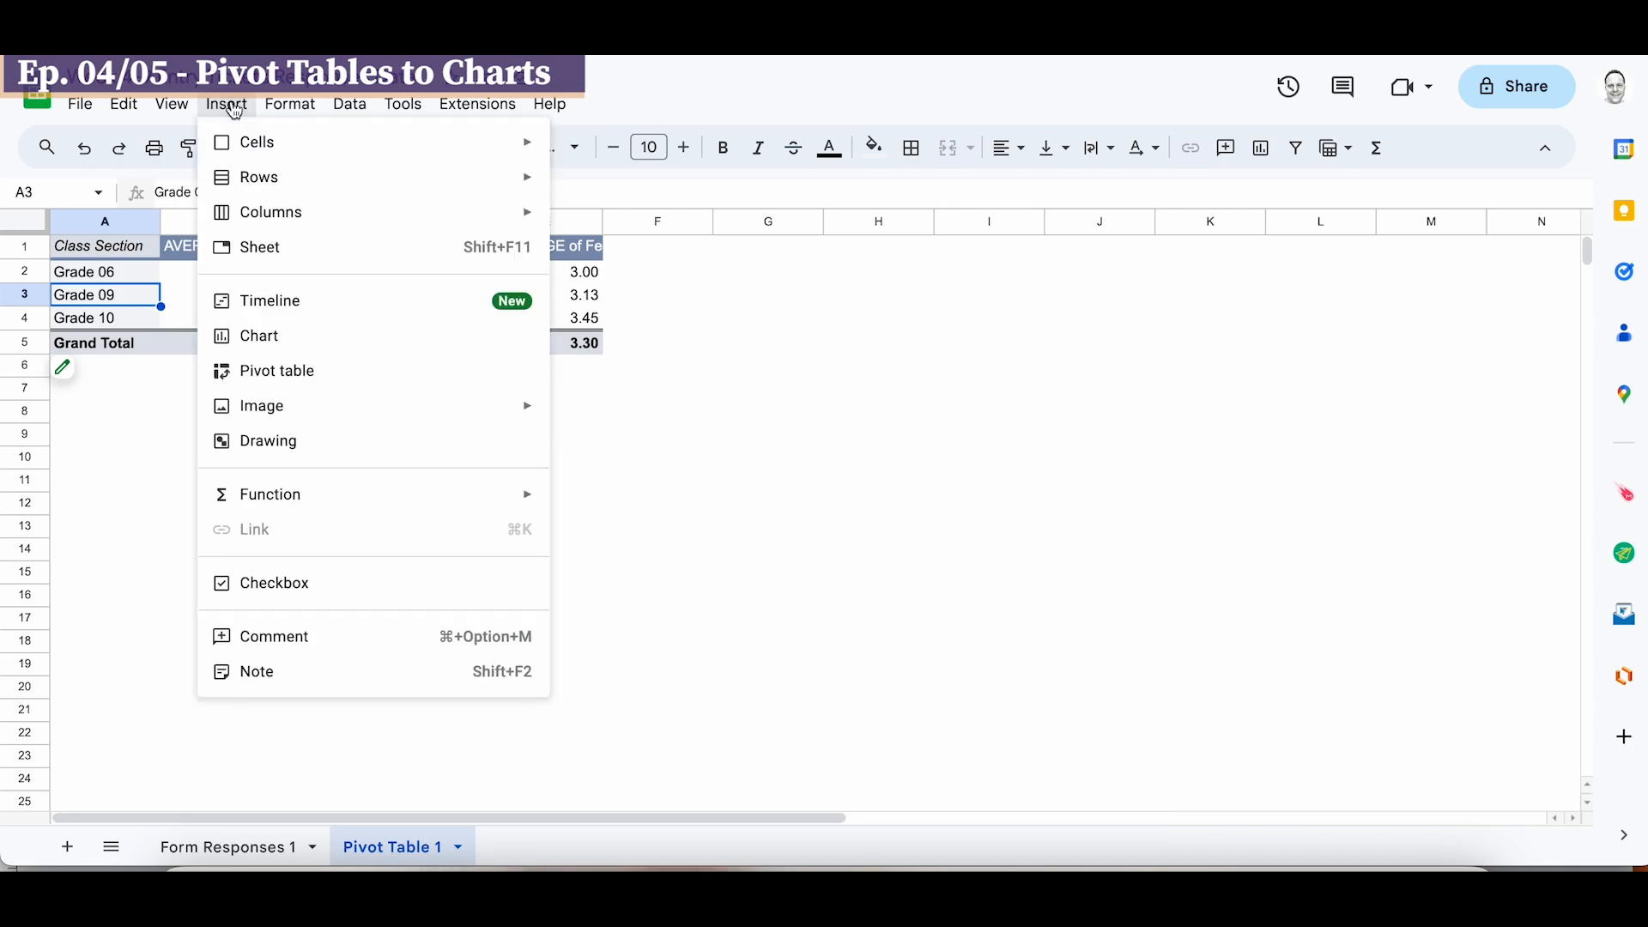
left_click(264, 341)
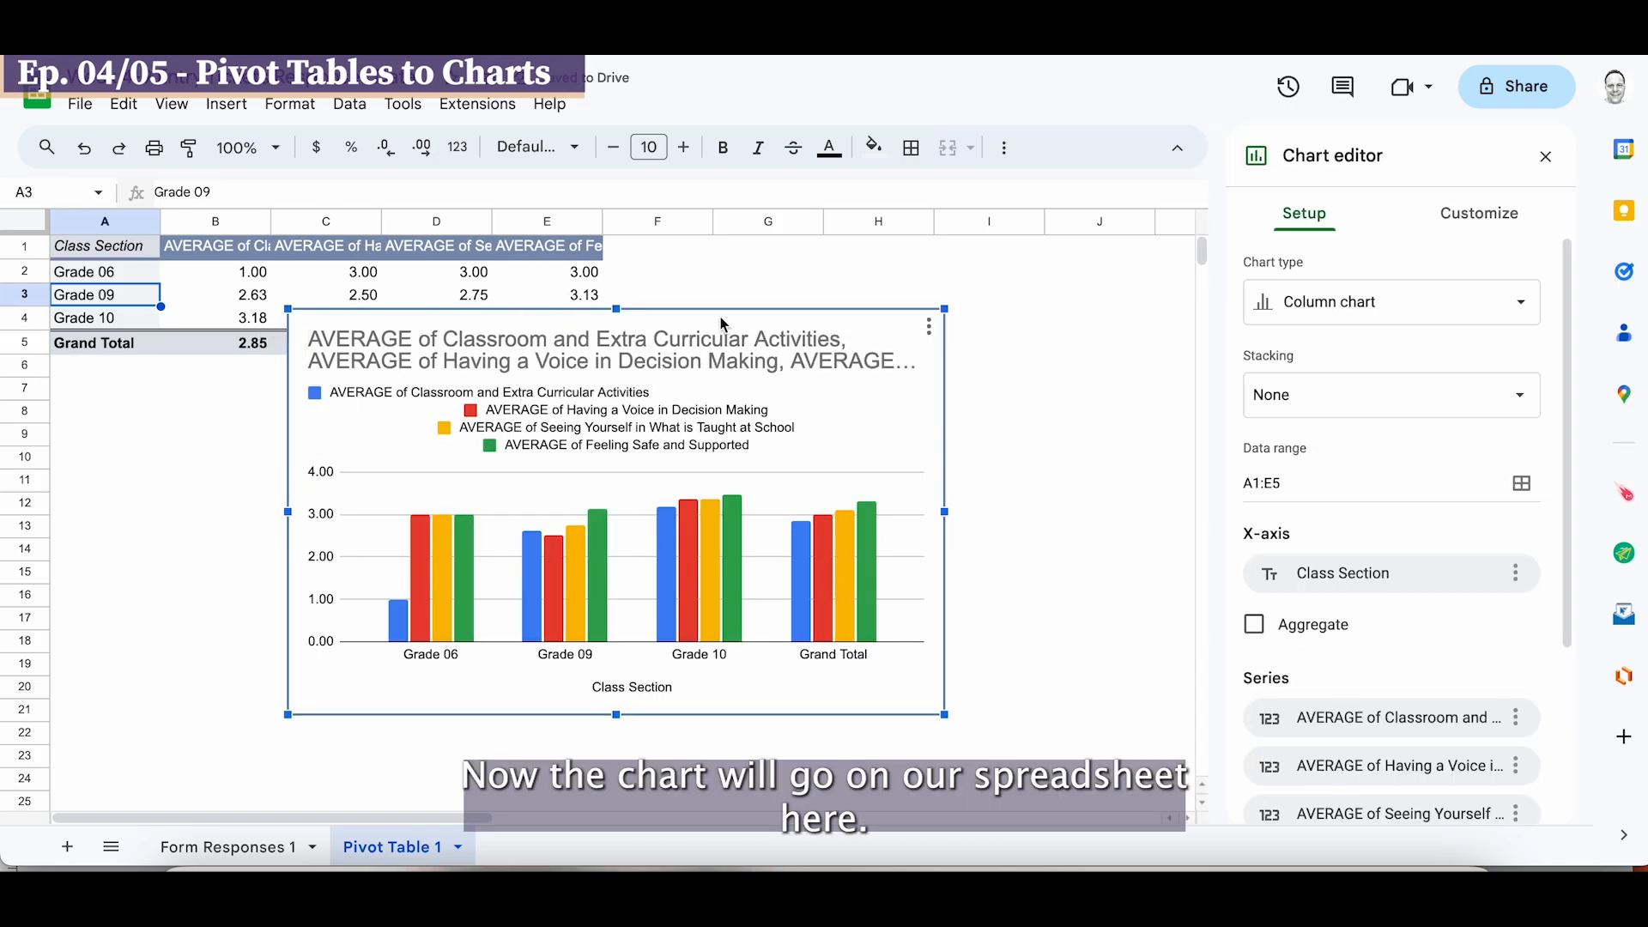
left_click_drag(724, 327, 861, 374)
left_click_drag(971, 374, 1028, 359)
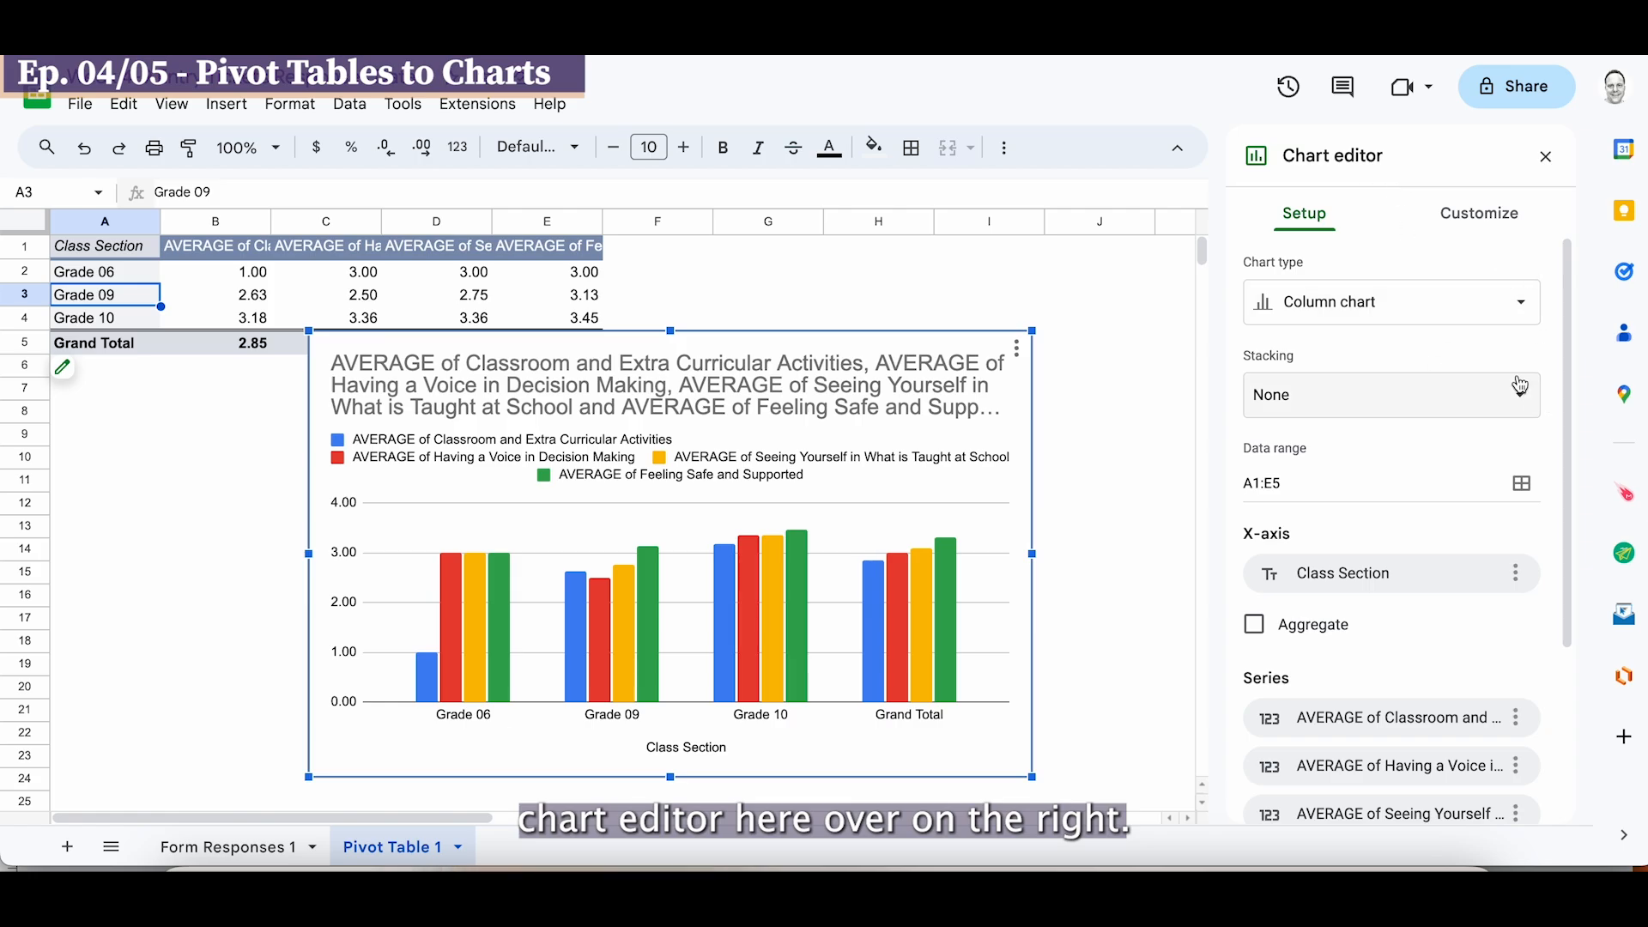
View the chart's customization categories and return to its setup options
left_click(1303, 223)
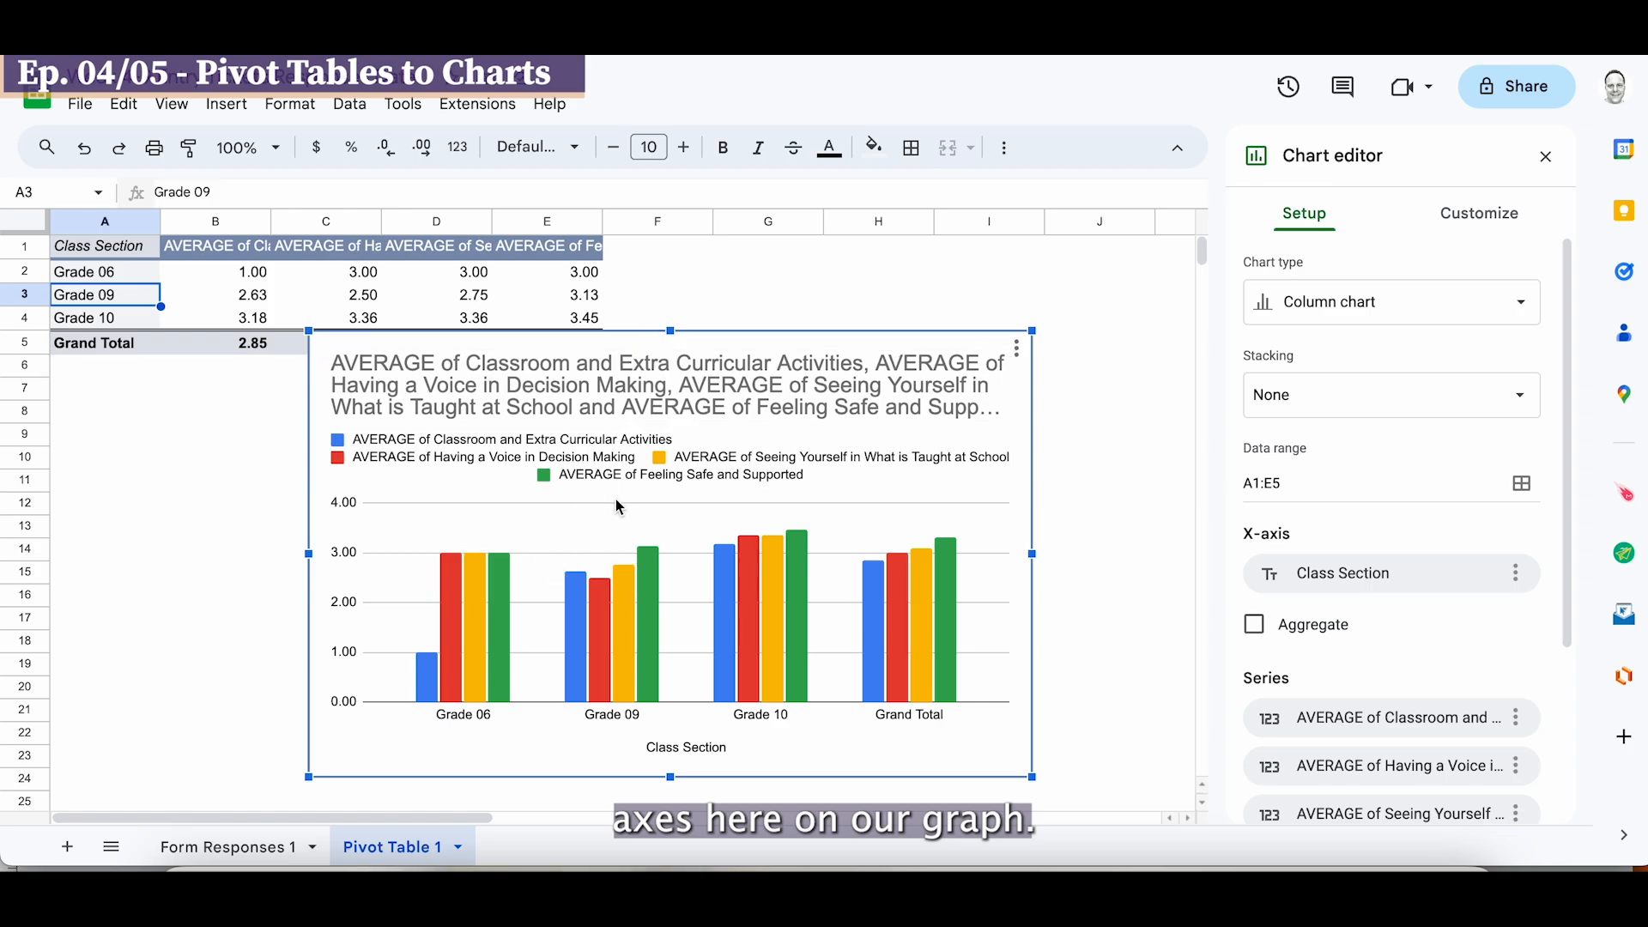
left_click(1484, 222)
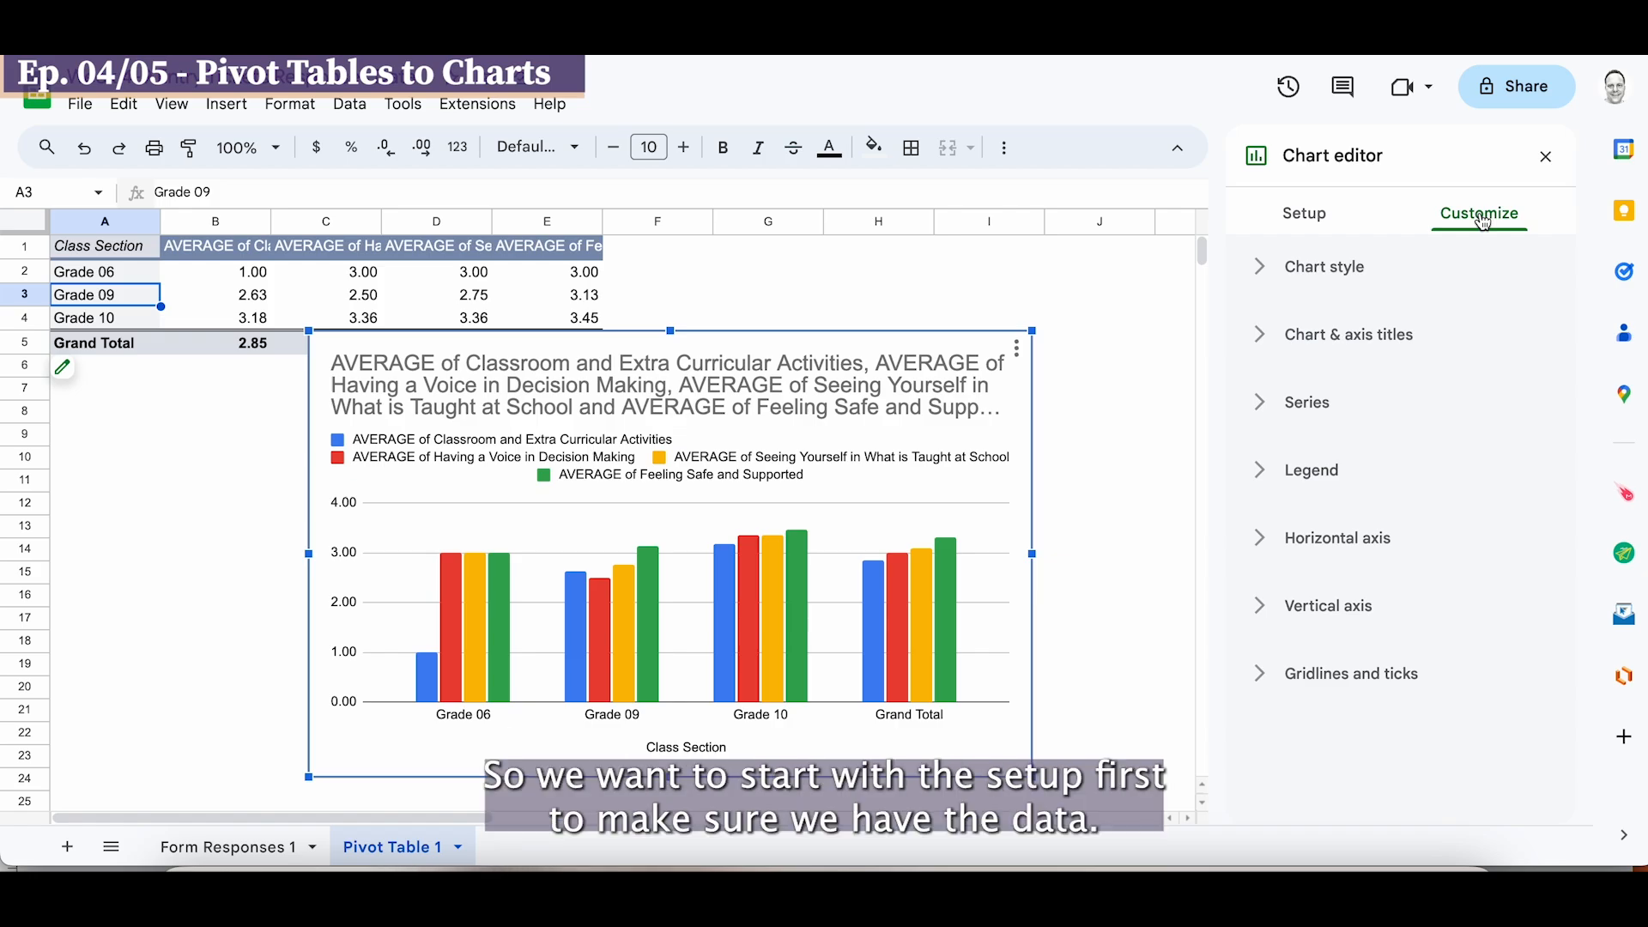
left_click(1318, 214)
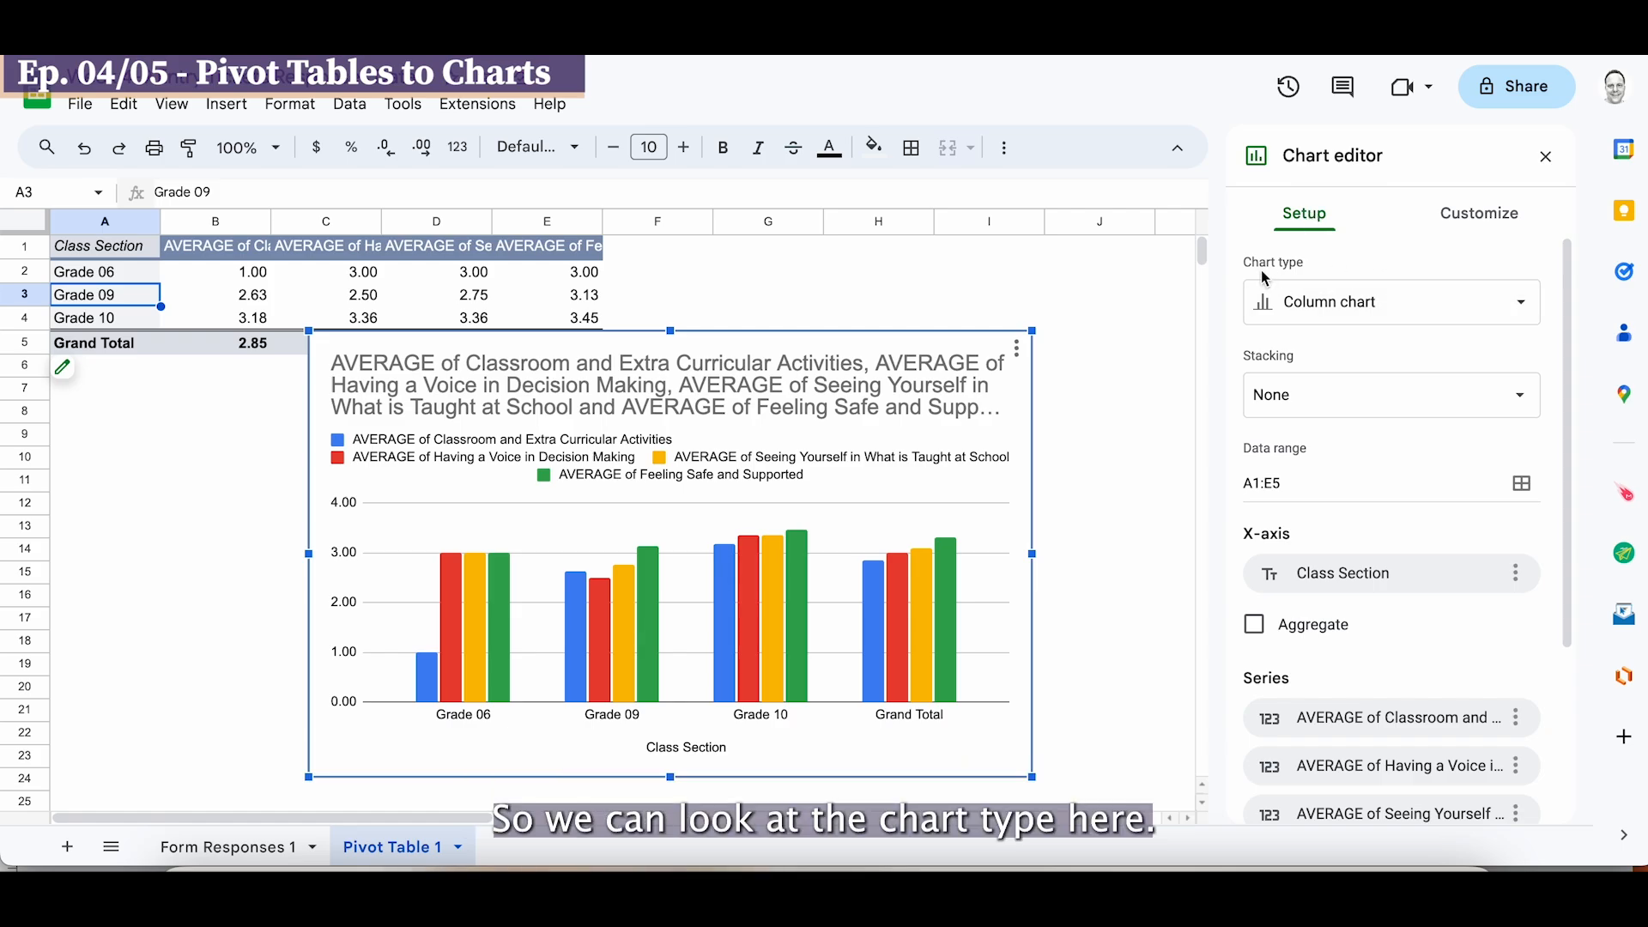
Try the pie and combo chart types on the chart, and switch it back to a column chart
left_click(1338, 313)
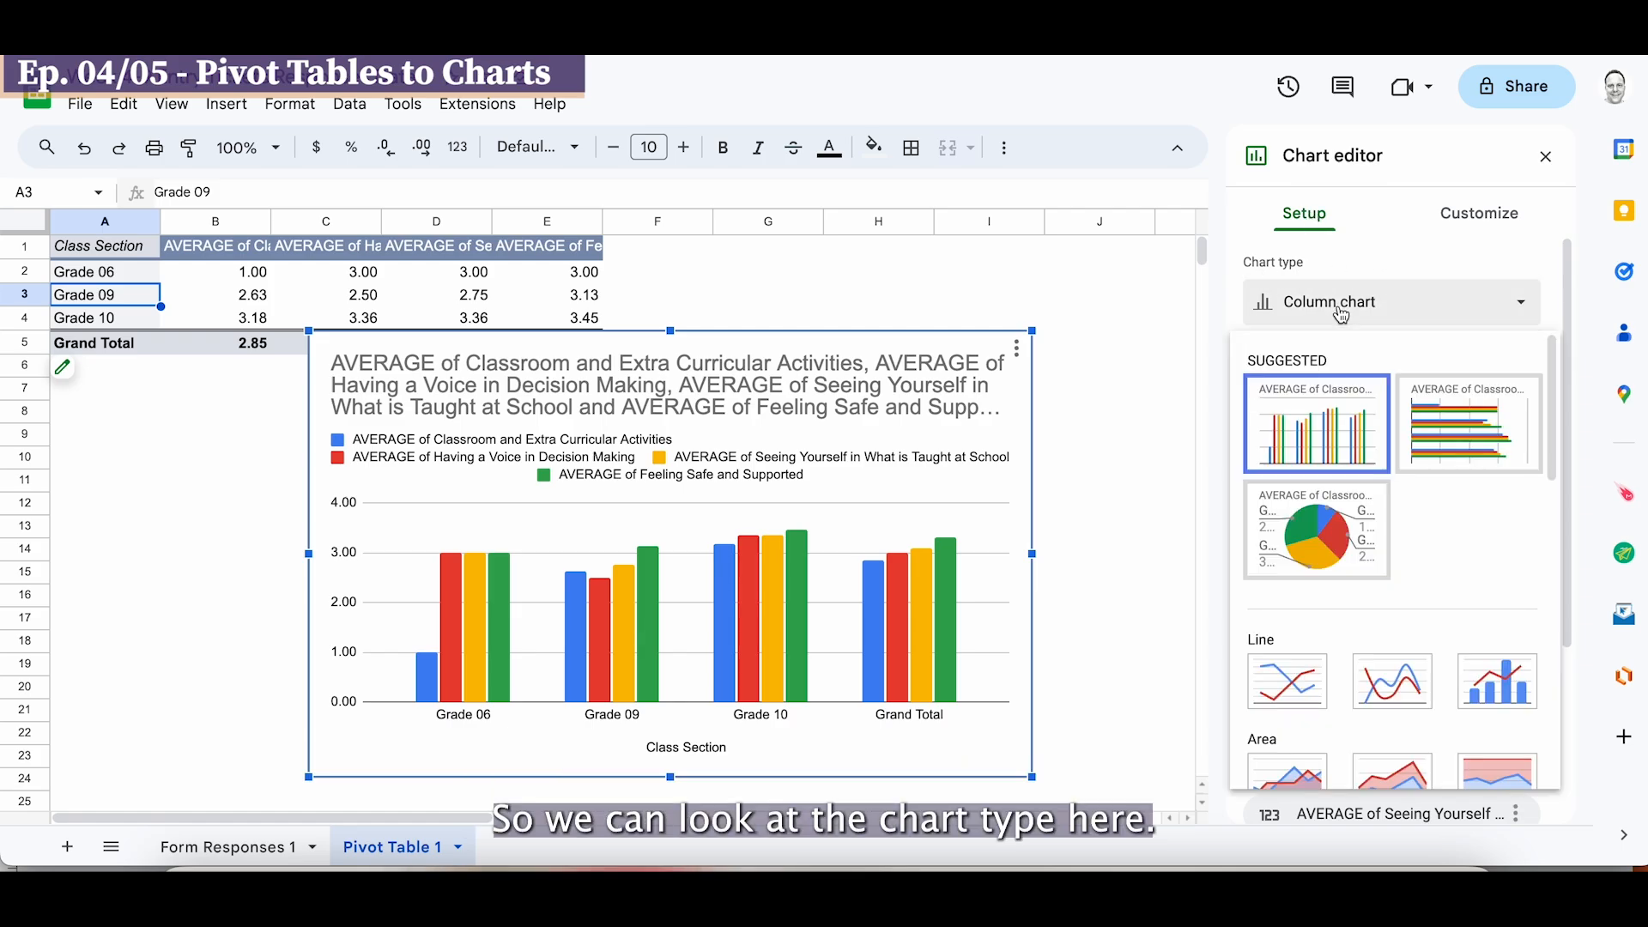
left_click(1344, 524)
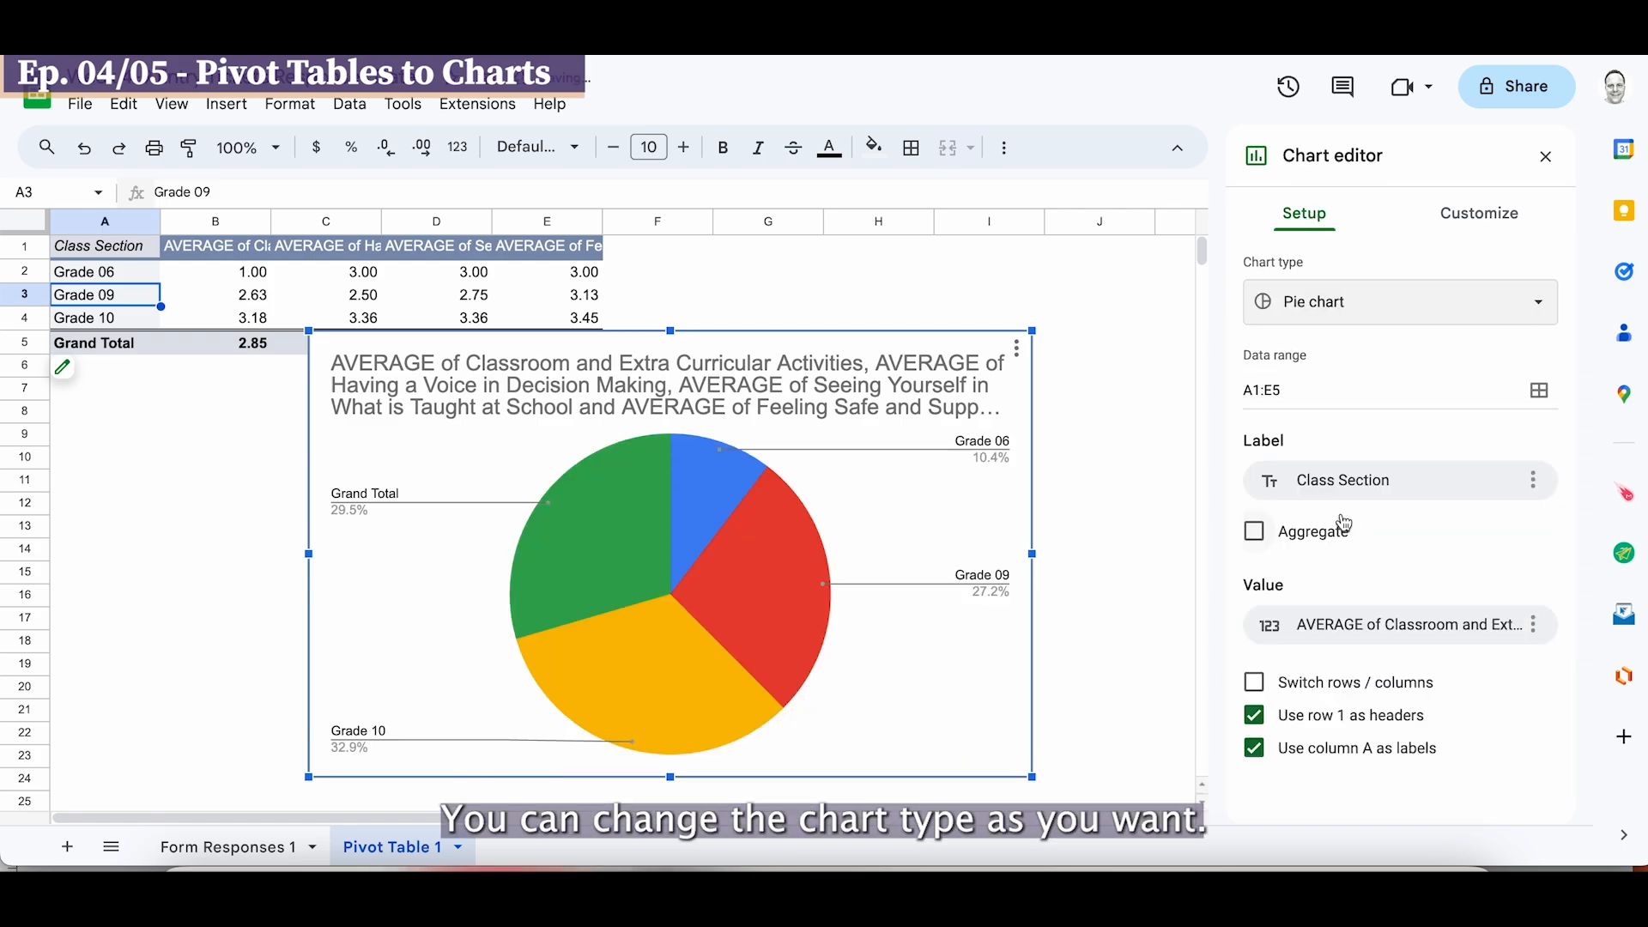
left_click(1300, 311)
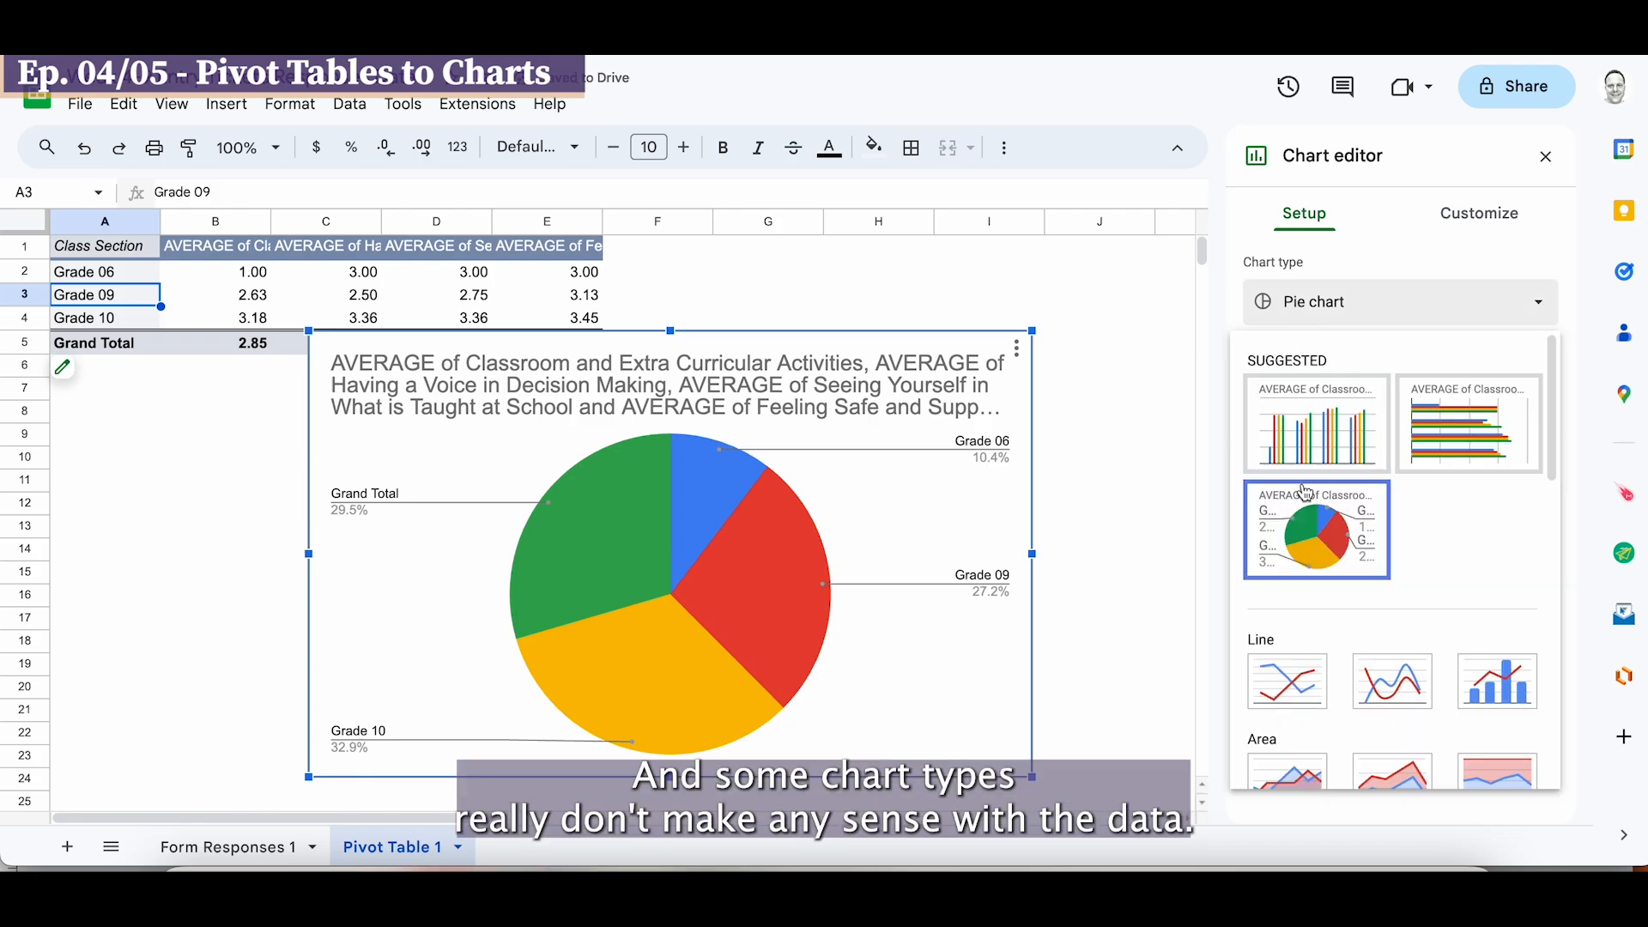
scroll(1307, 507, "down", 2)
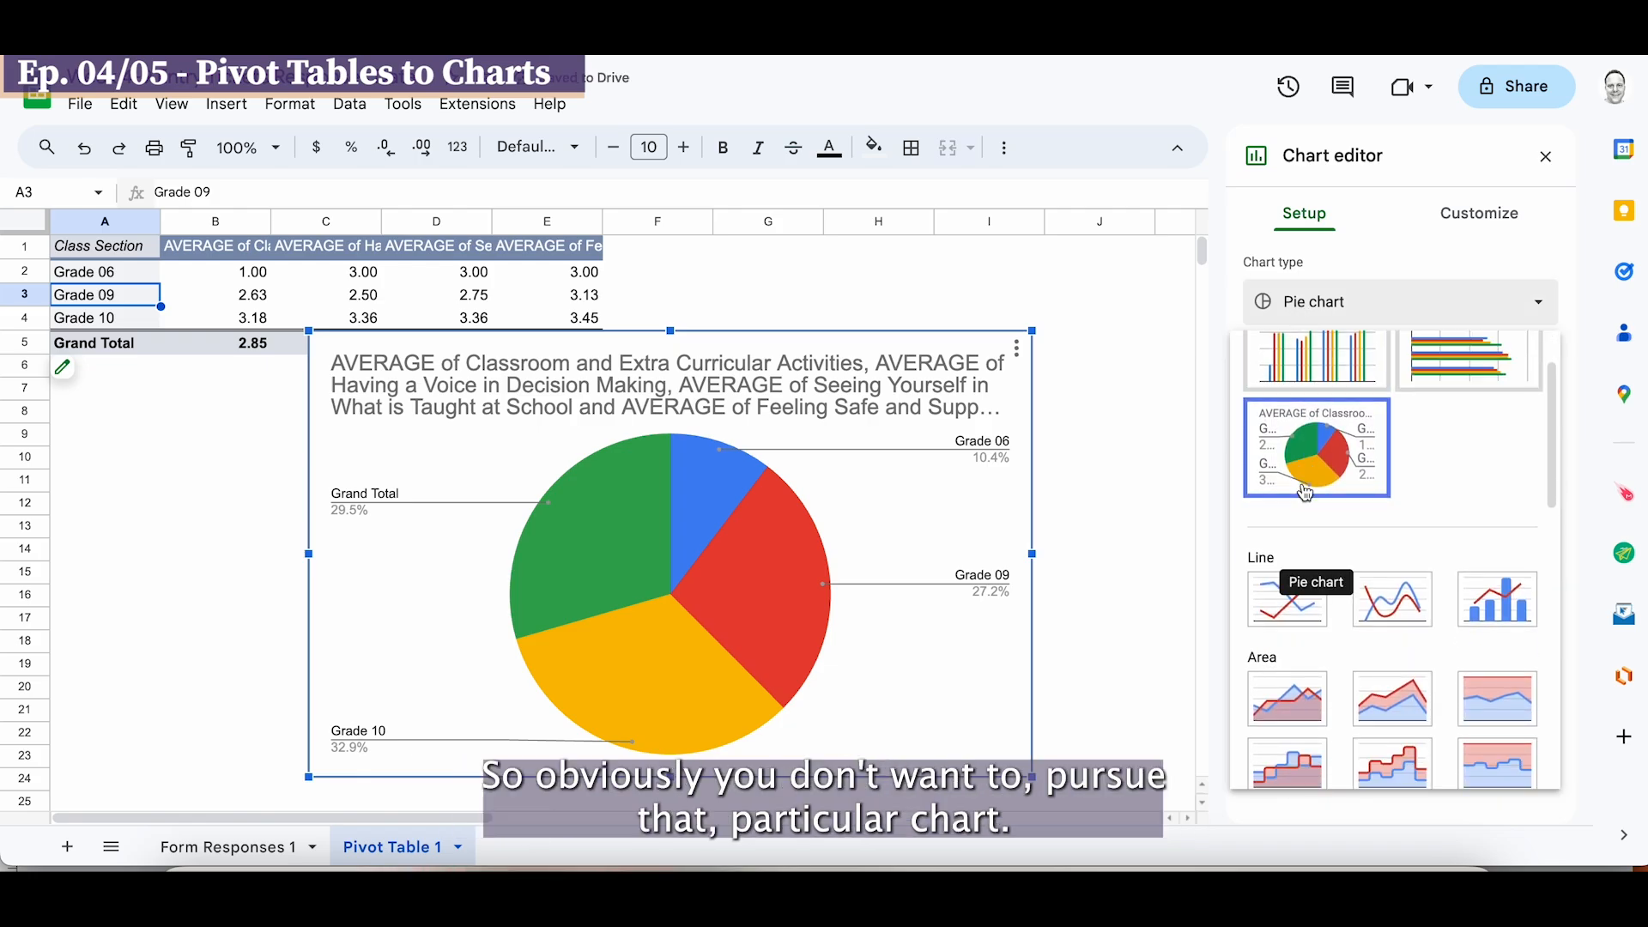
left_click(1500, 610)
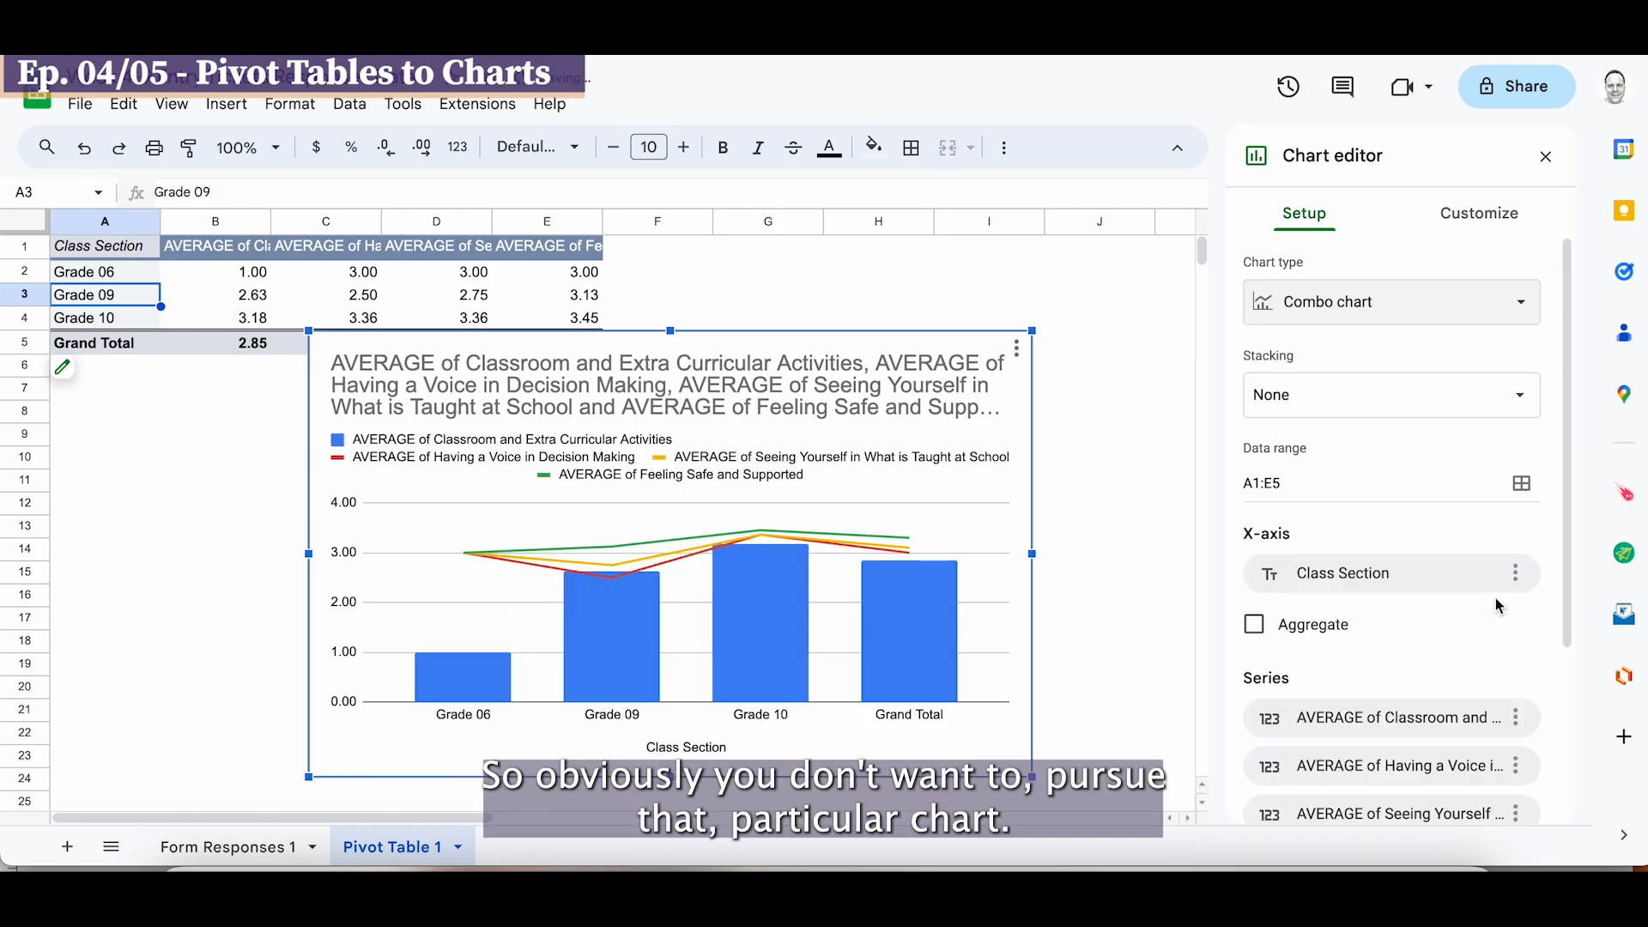
left_click(1326, 317)
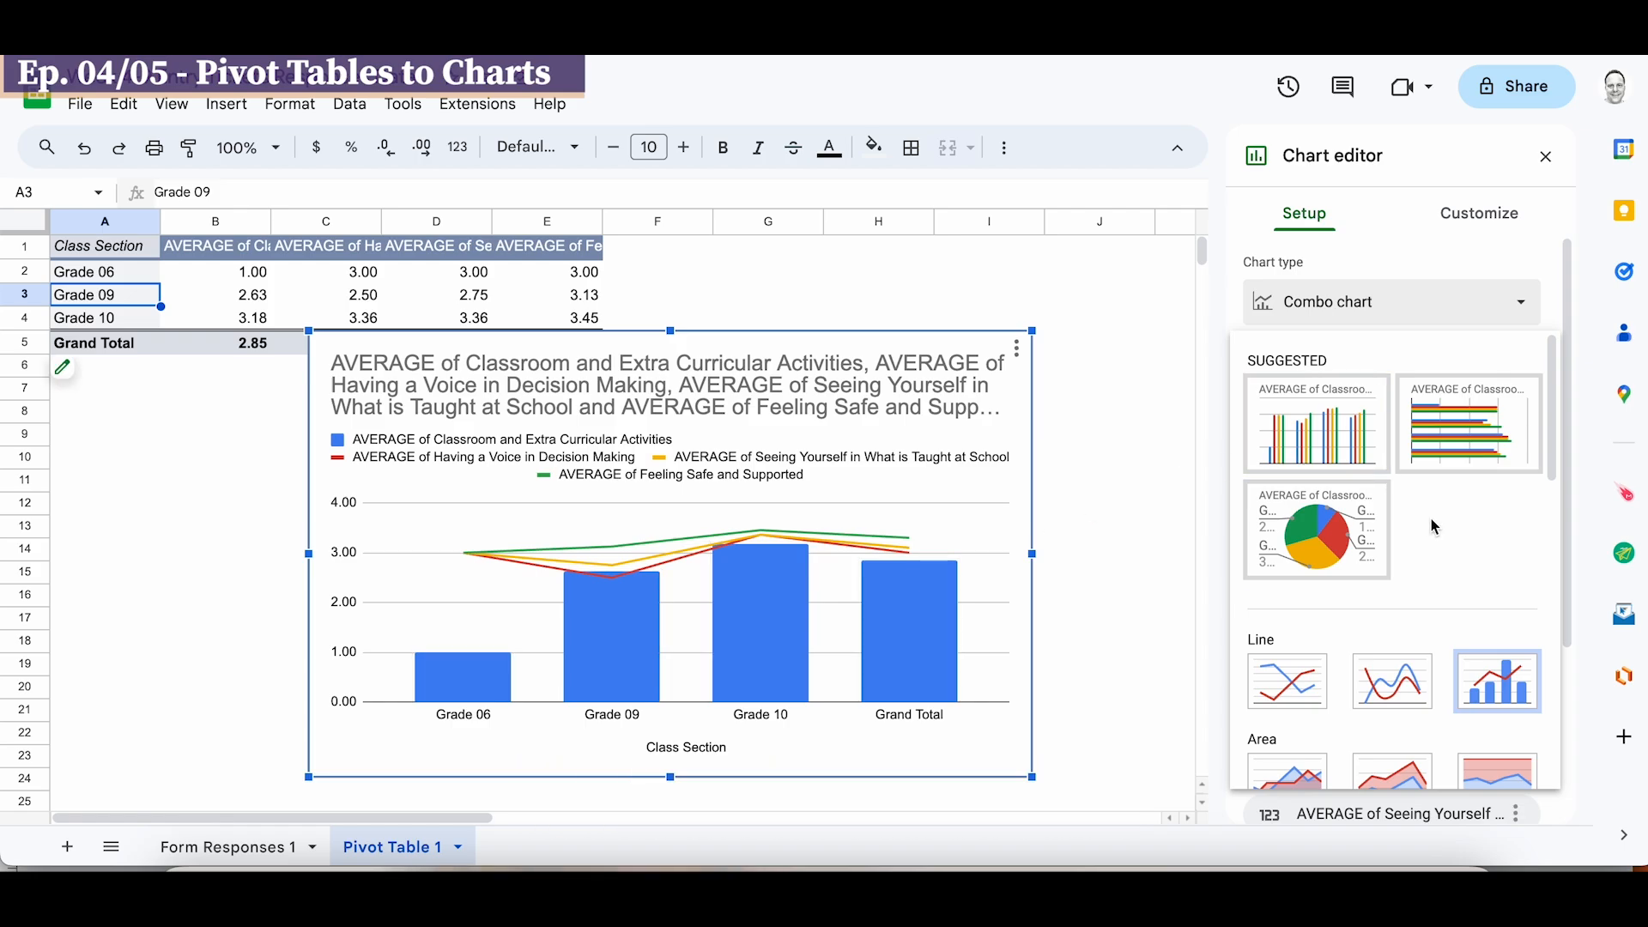
left_click(1333, 446)
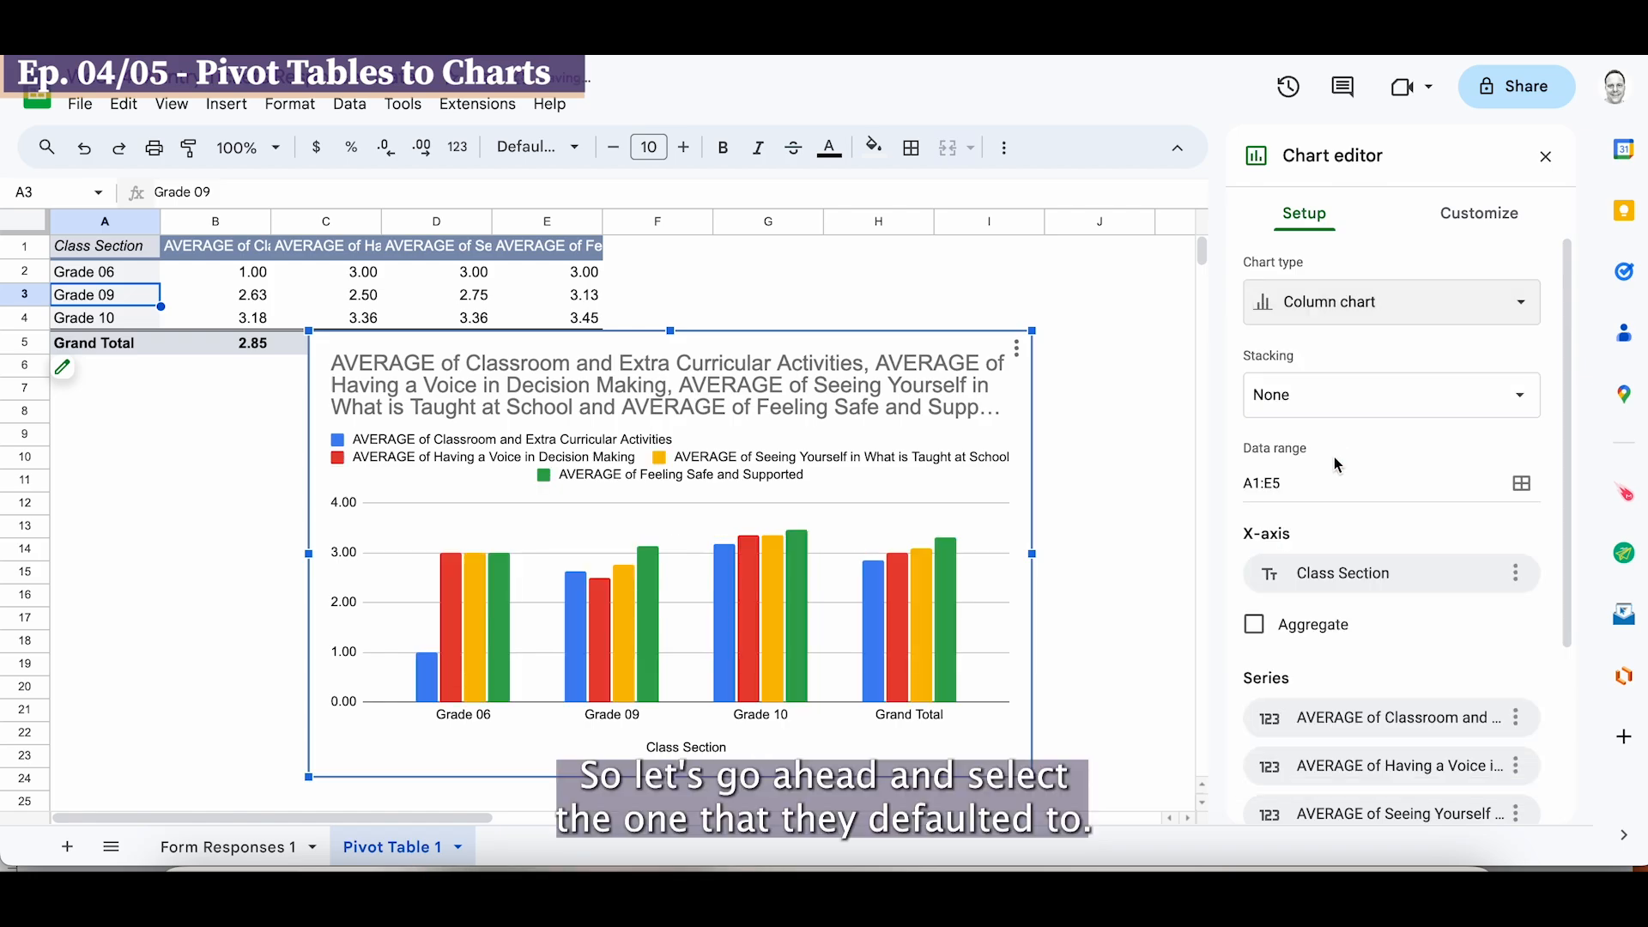
Try Standard and 100% stacking on the column chart, and set stacking back to None
left_click(1336, 405)
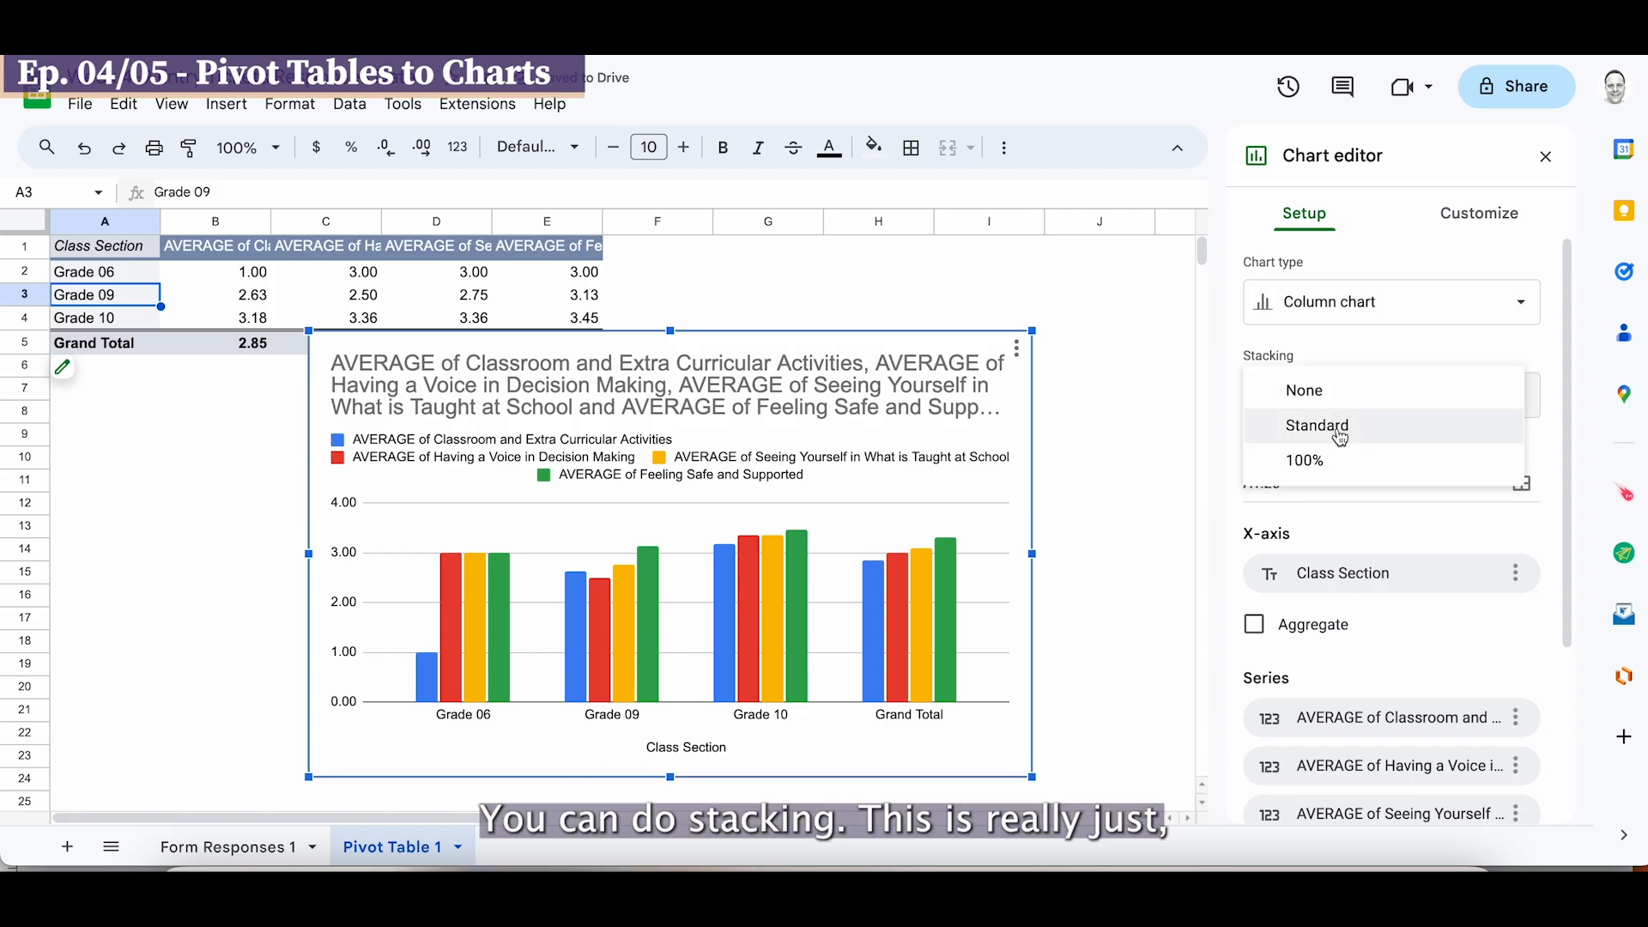
left_click(1341, 438)
left_click(1336, 395)
left_click(1335, 425)
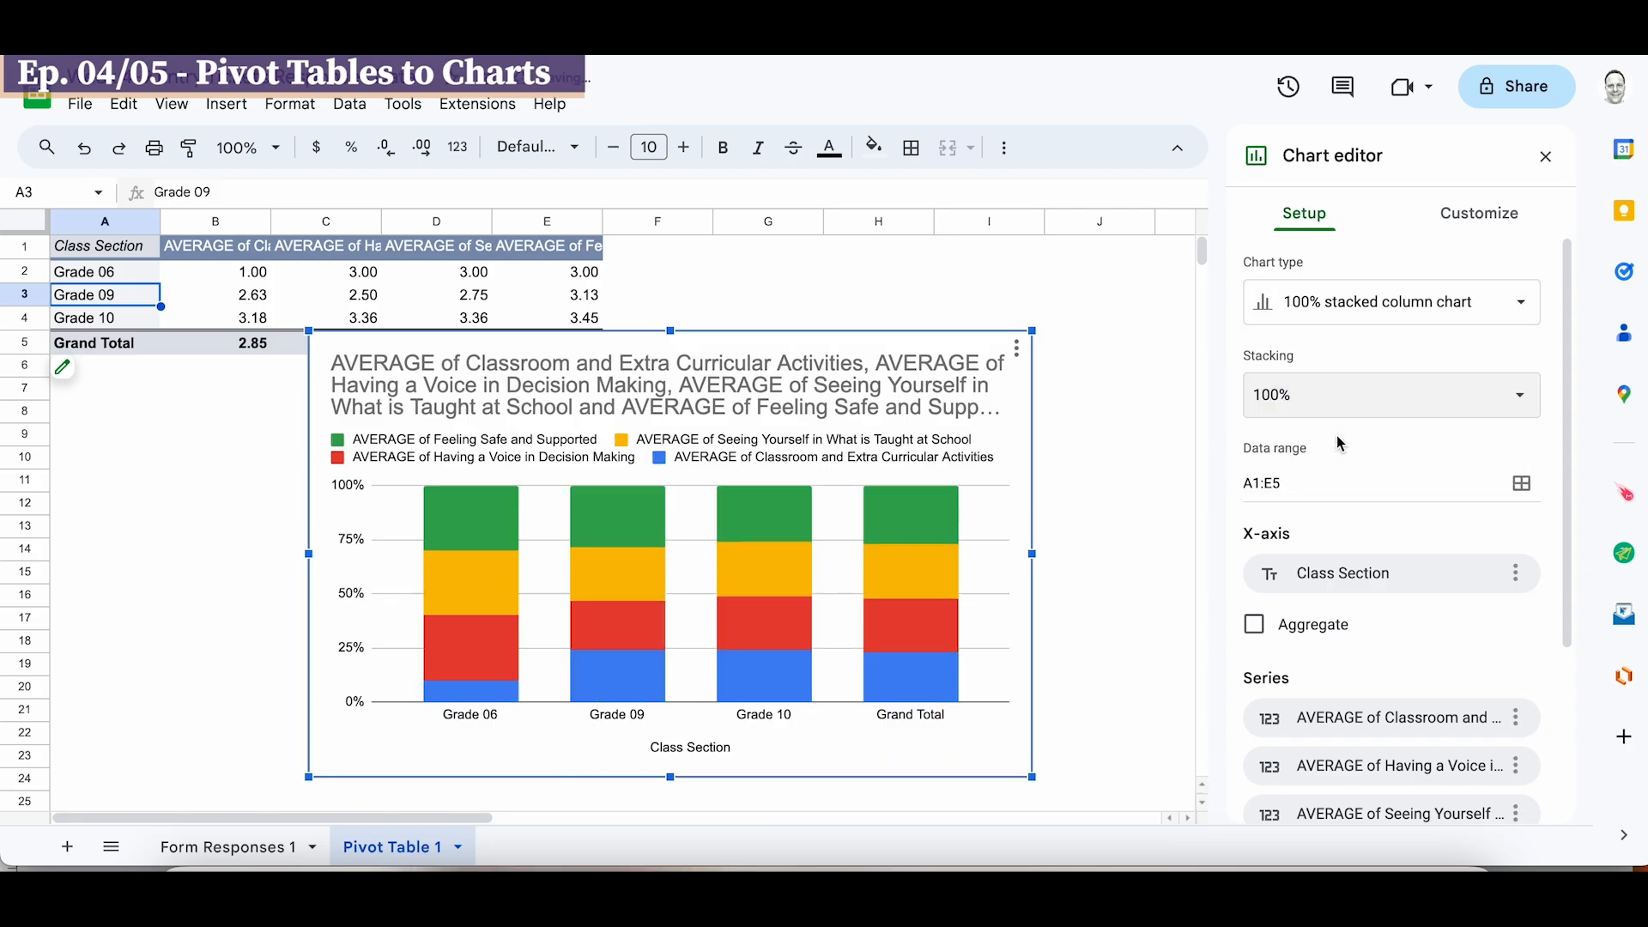
left_click(1332, 401)
left_click(1326, 321)
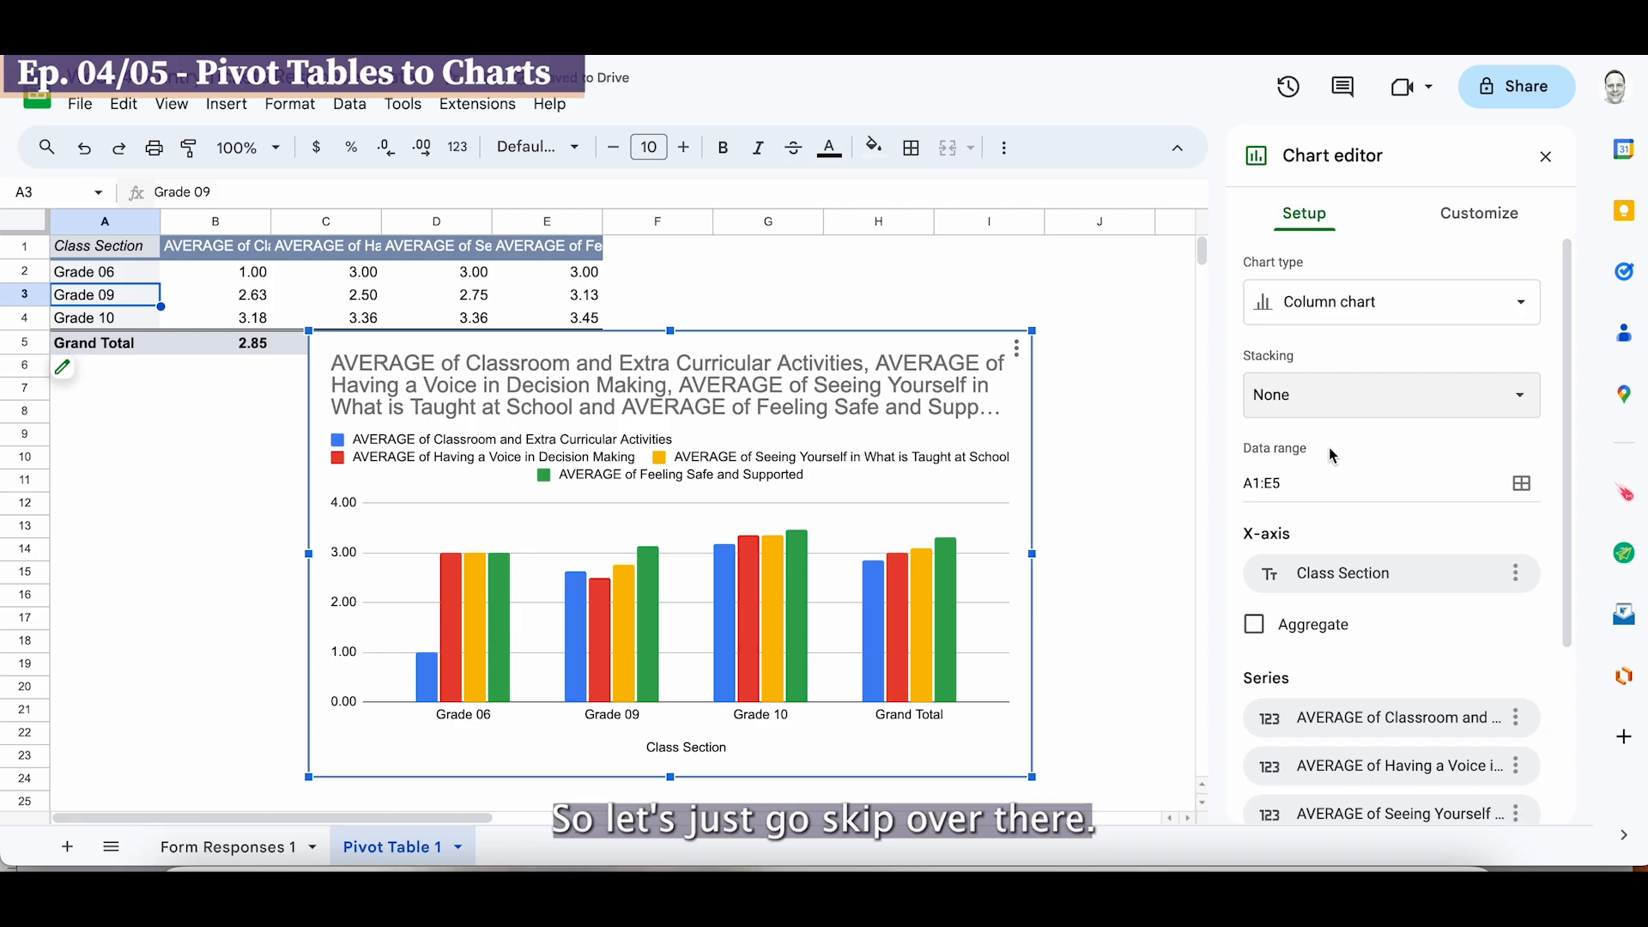
Try aggregating the Class Section x-axis, view the aggregation functions for the series, and turn aggregation off again
scroll(1329, 446, "down", 3)
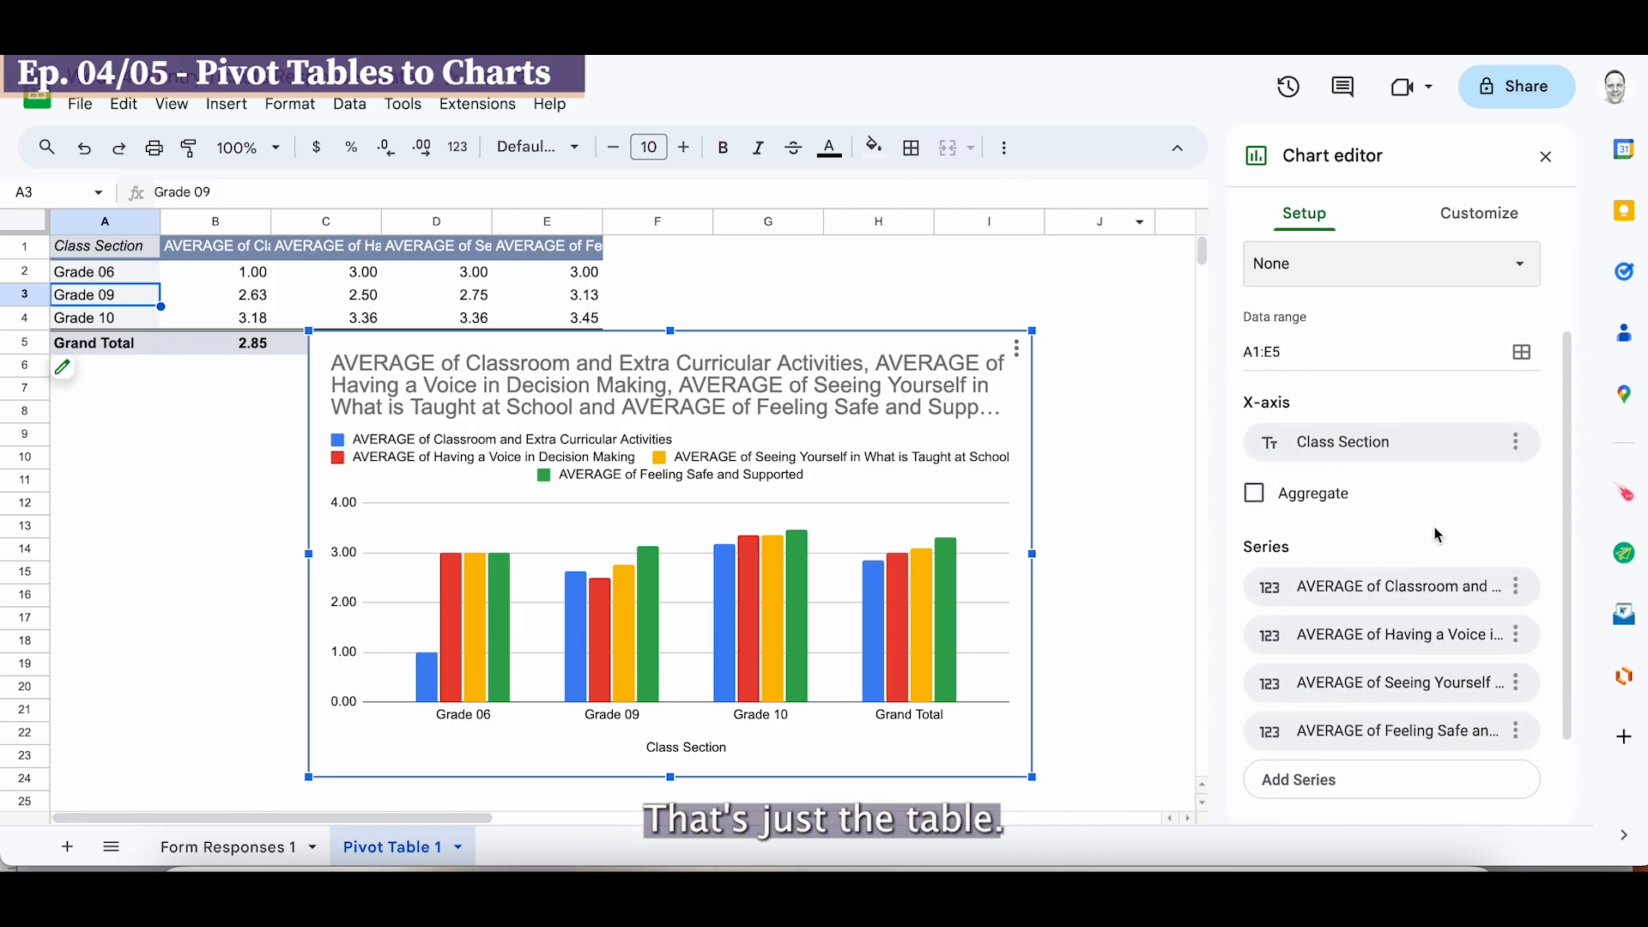
scroll(1322, 528, "down", 1)
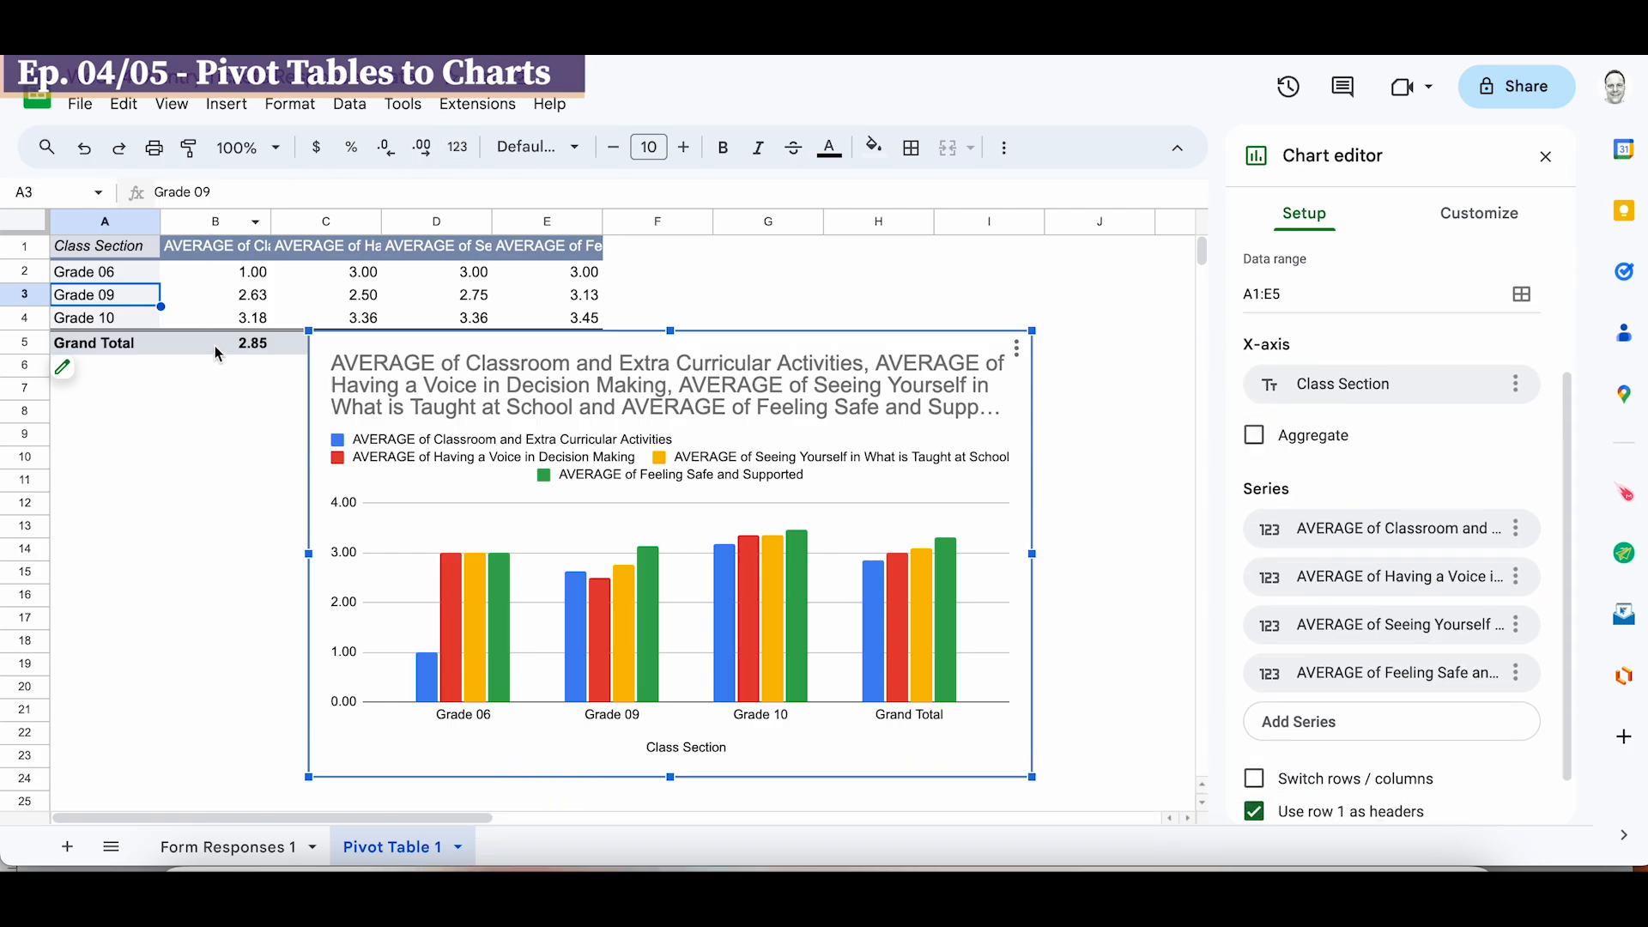
left_click(1257, 438)
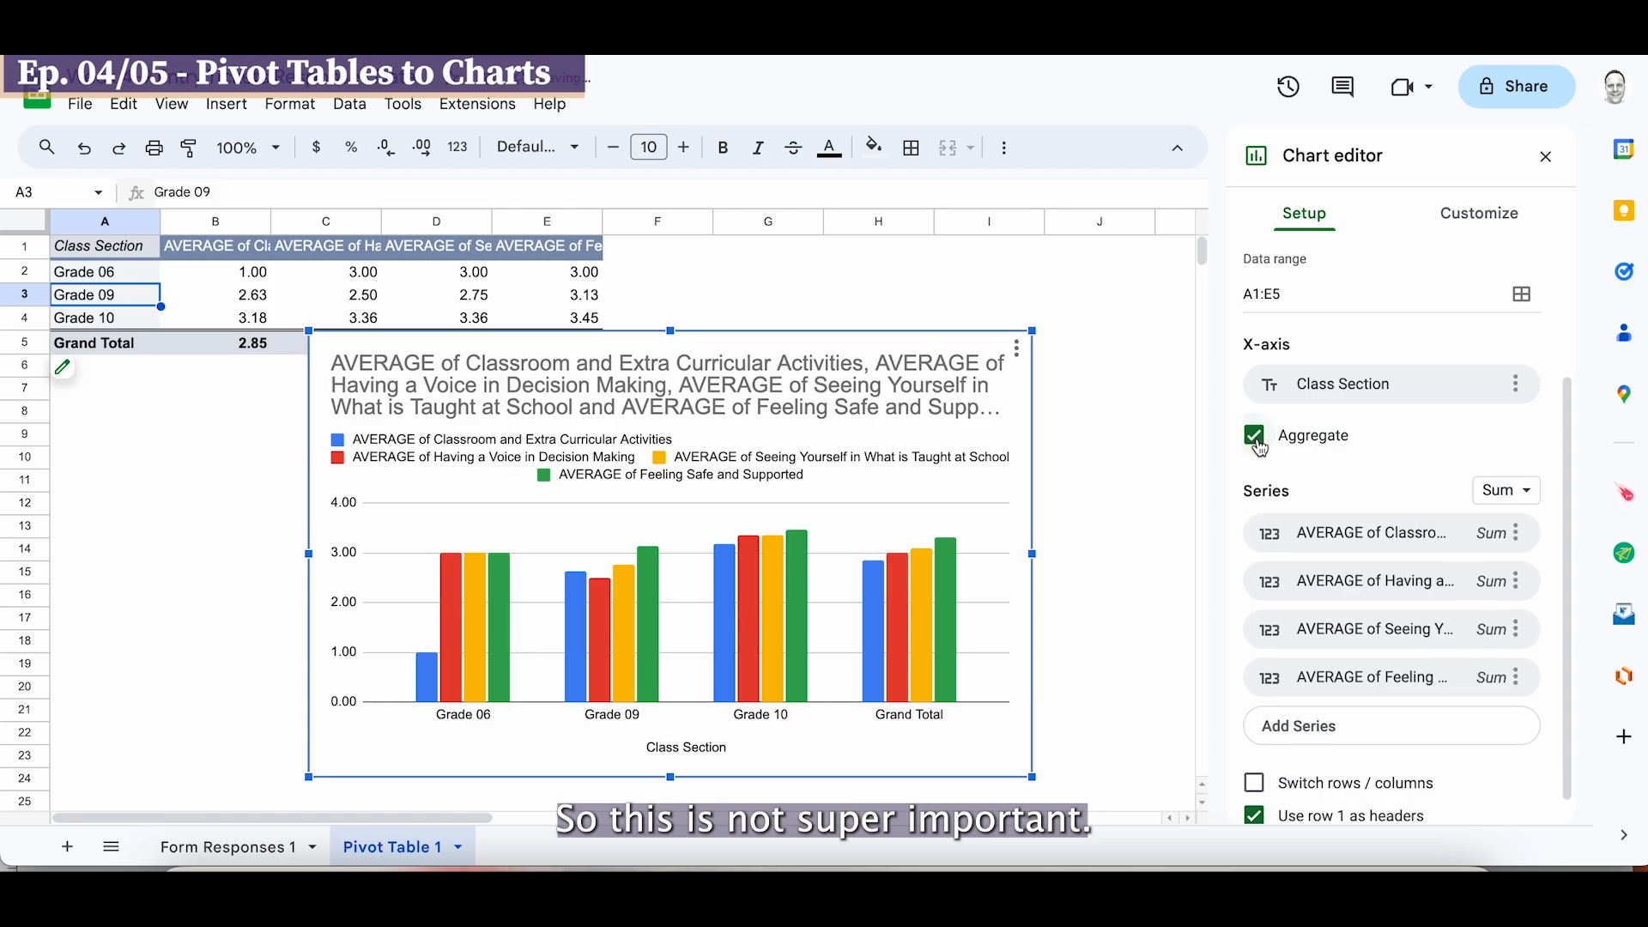
left_click(1257, 438)
left_click(1258, 439)
left_click(1258, 442)
left_click(1259, 442)
left_click(1509, 493)
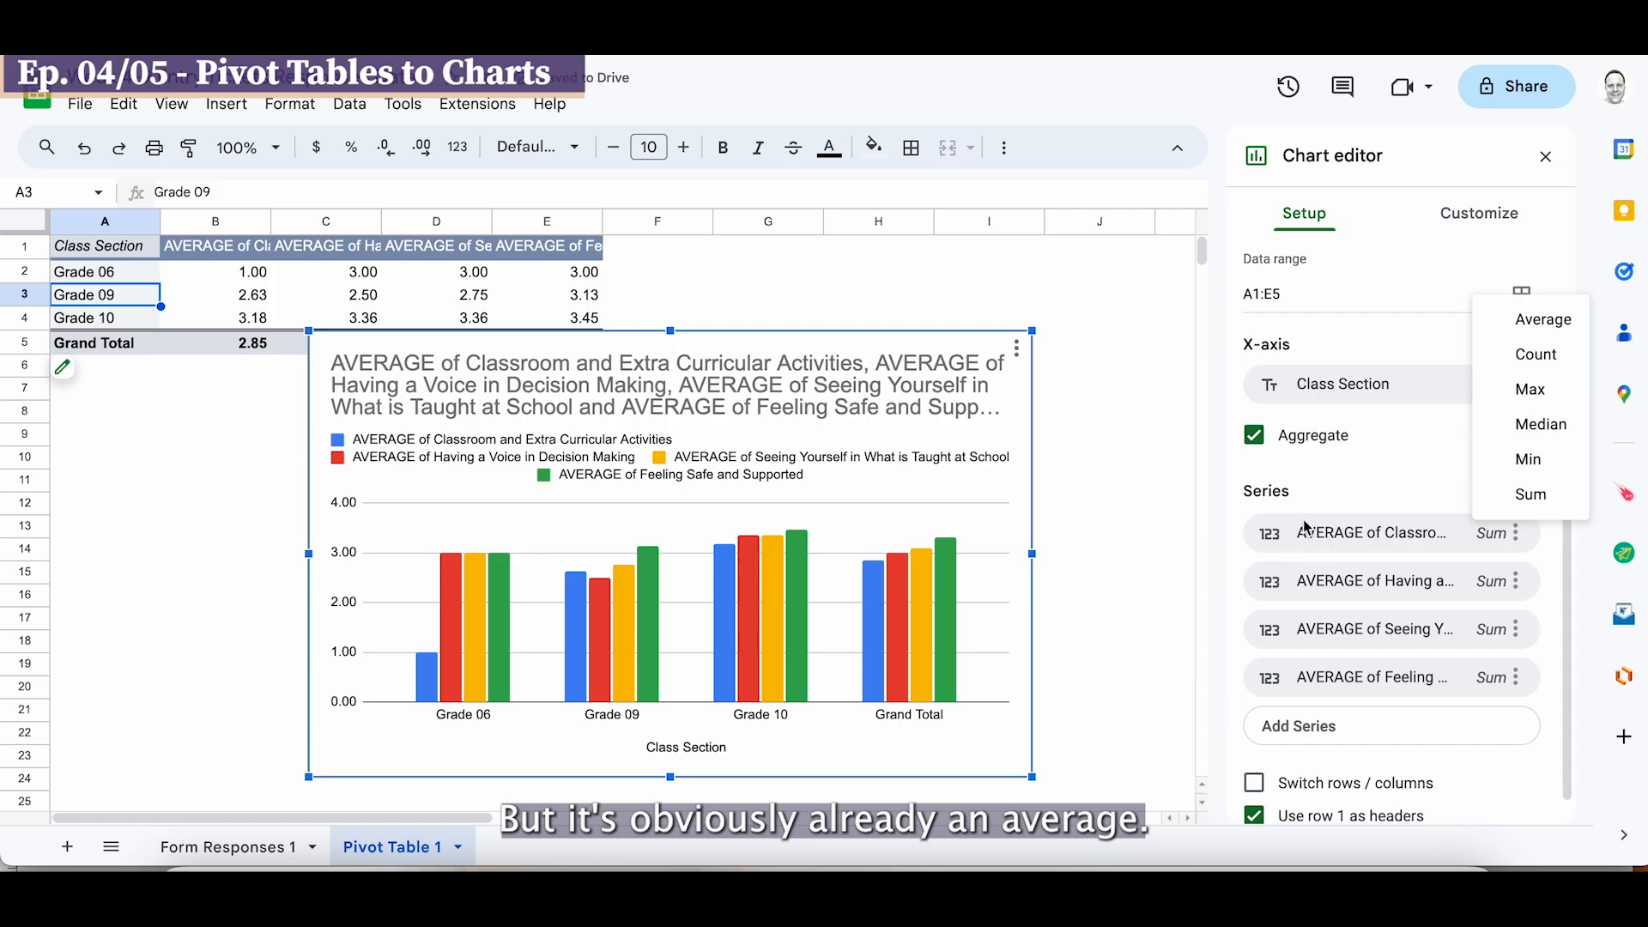
left_click(1369, 491)
left_click(1255, 438)
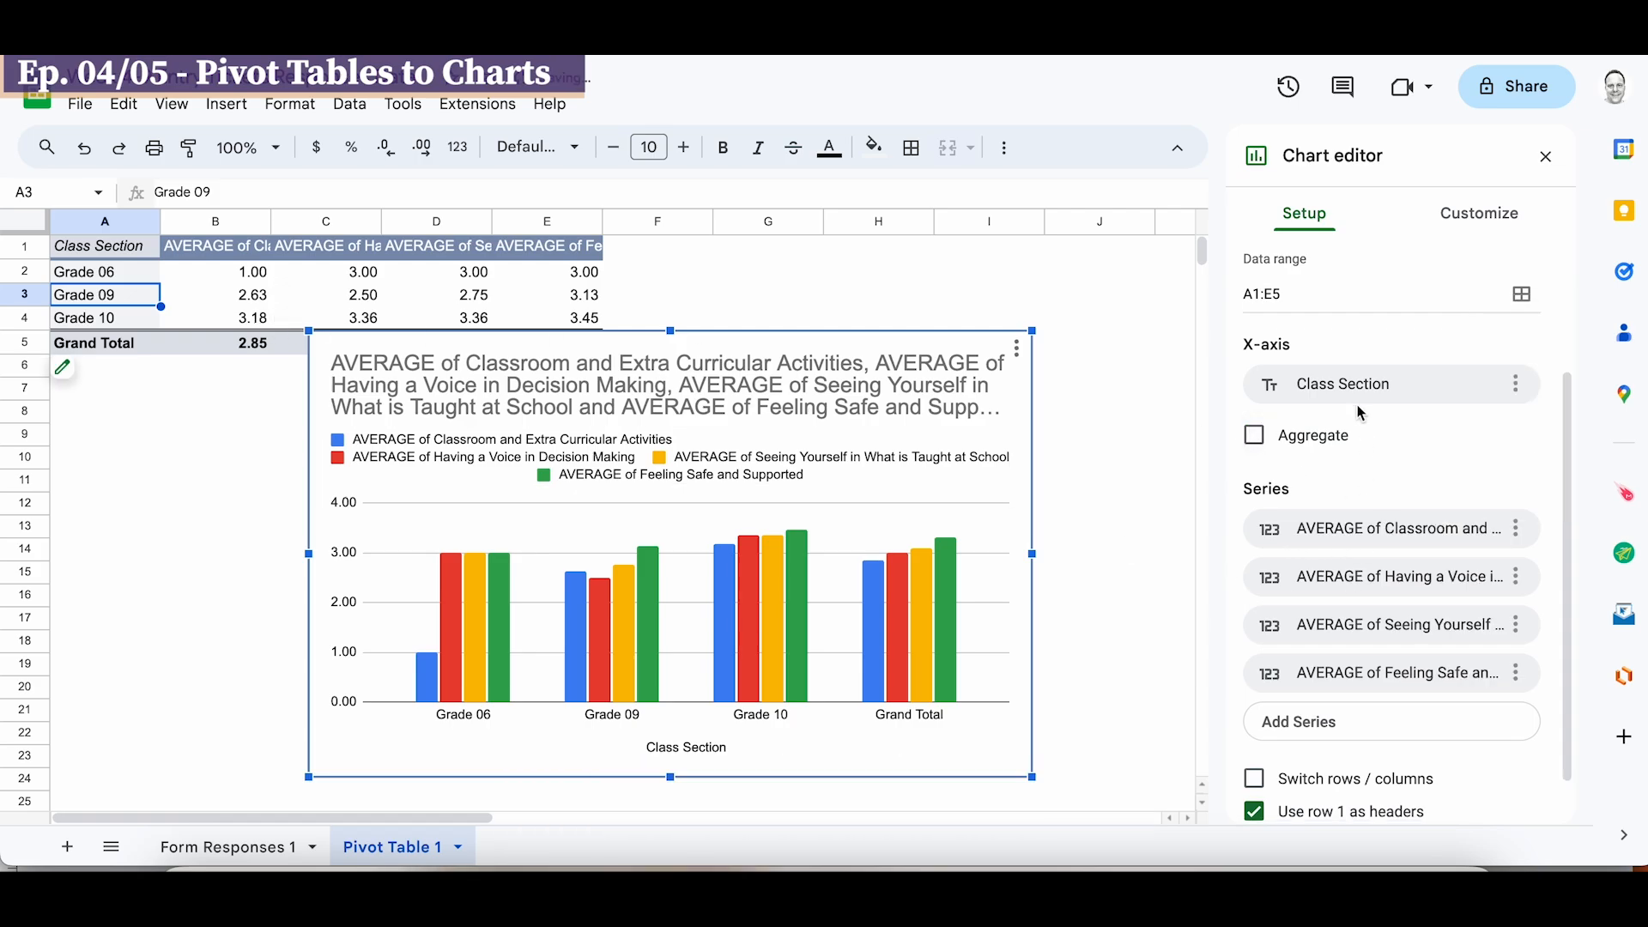
Try the chart without row 1 as headers and column A as labels, and turn both options back on
scroll(1361, 412, "down", 1)
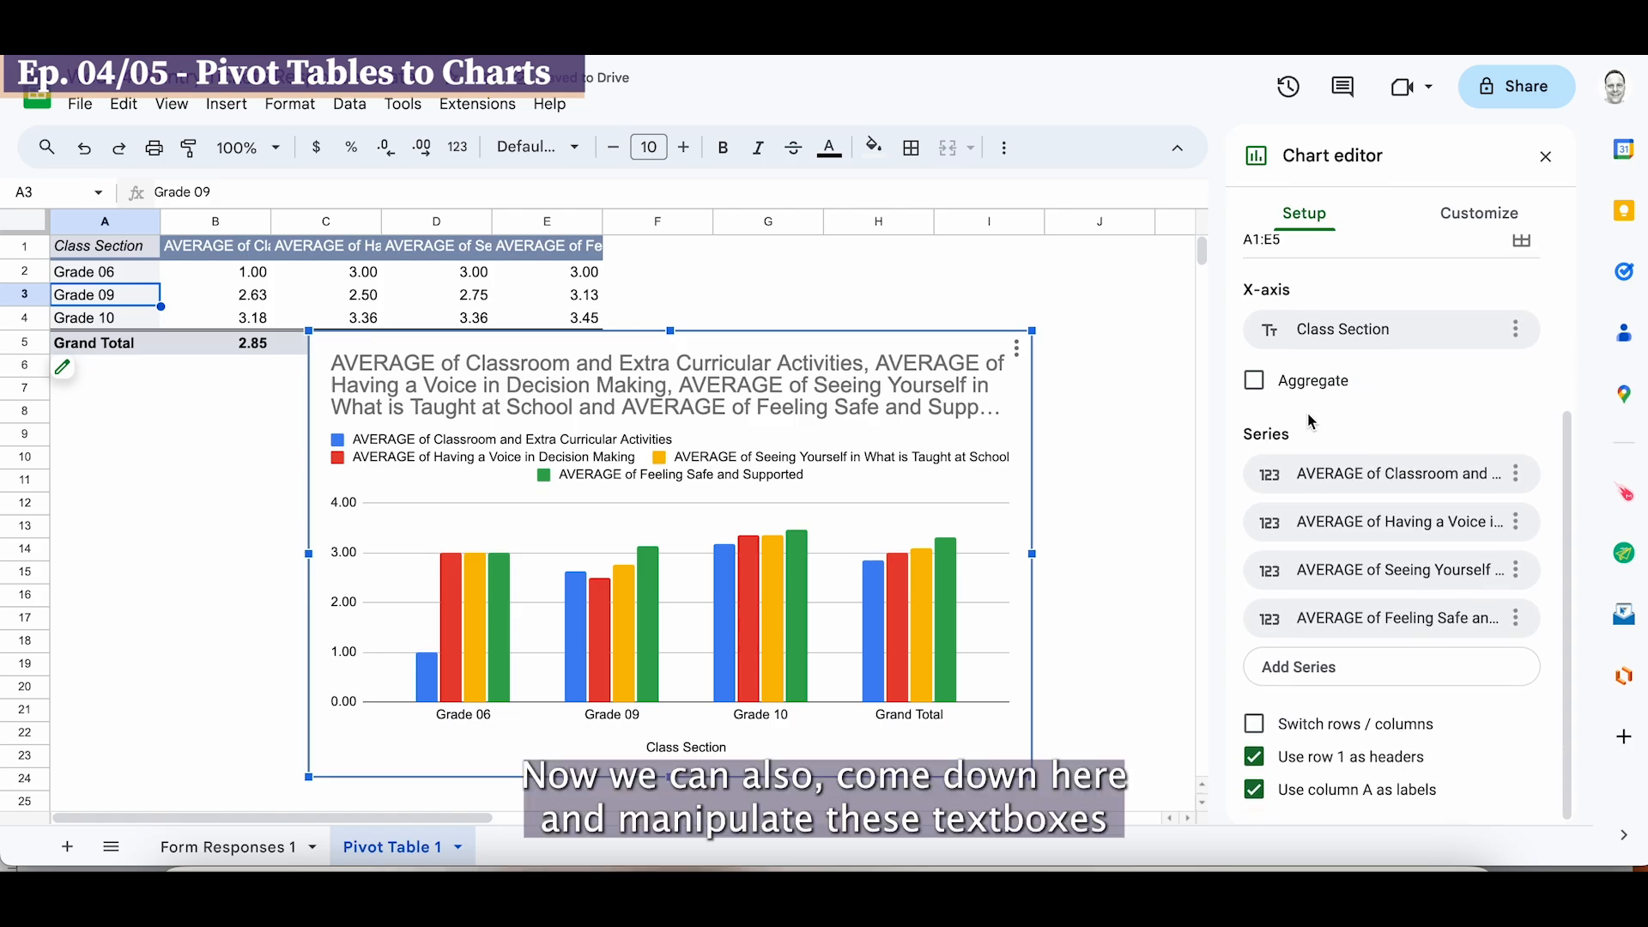
left_click(1257, 796)
left_click(1255, 758)
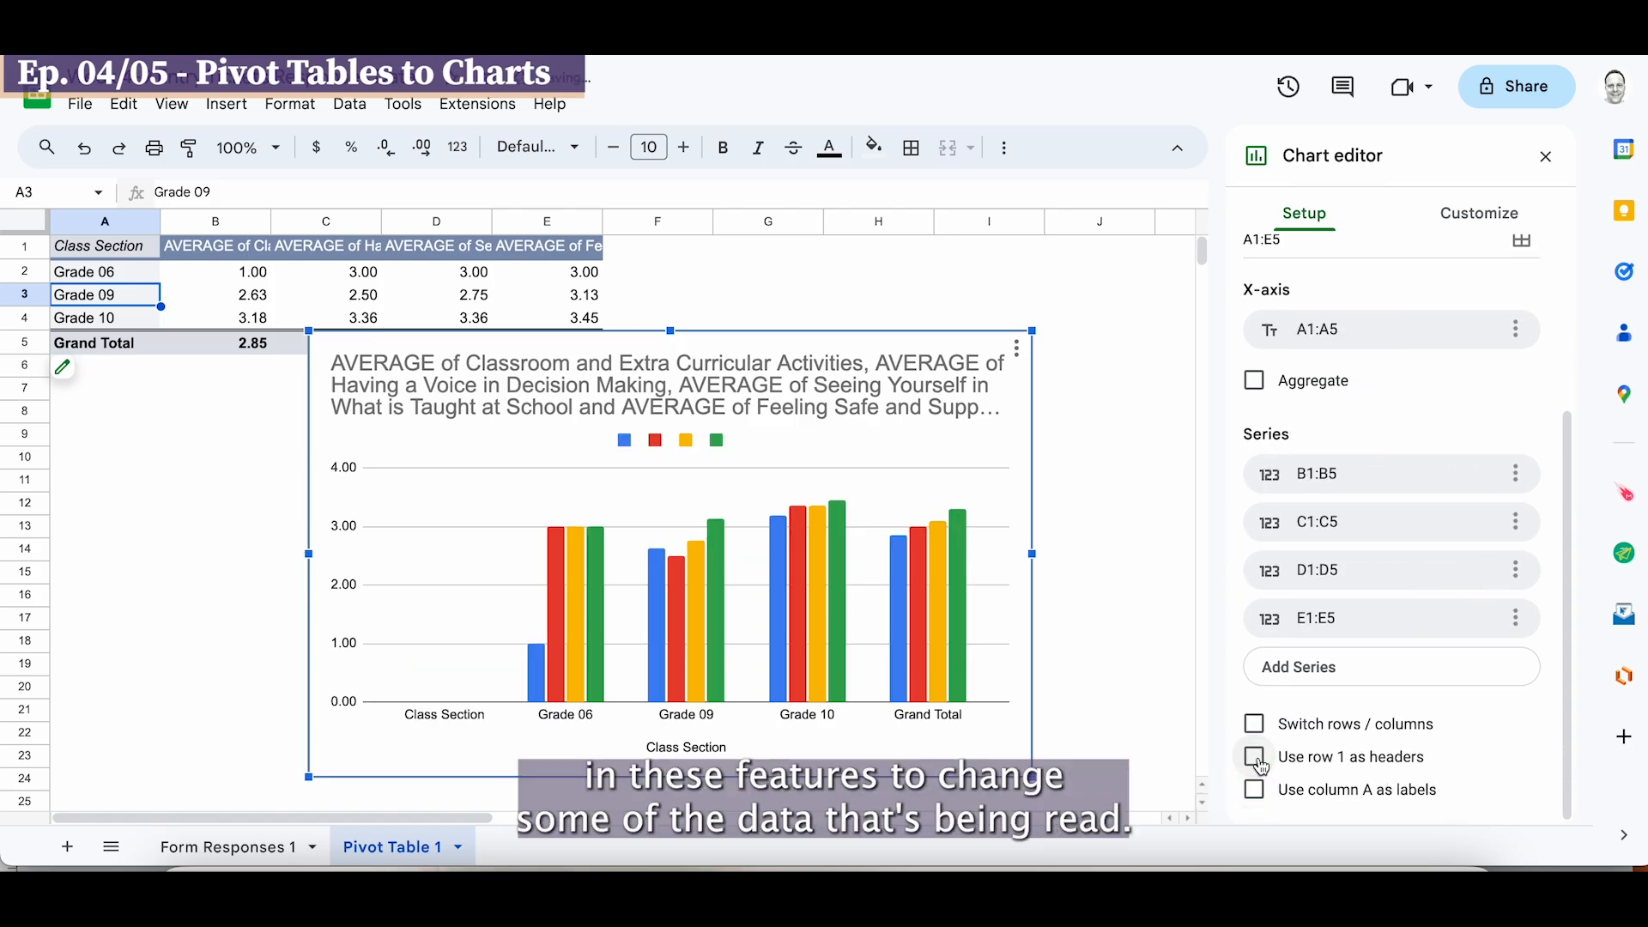
left_click(1259, 759)
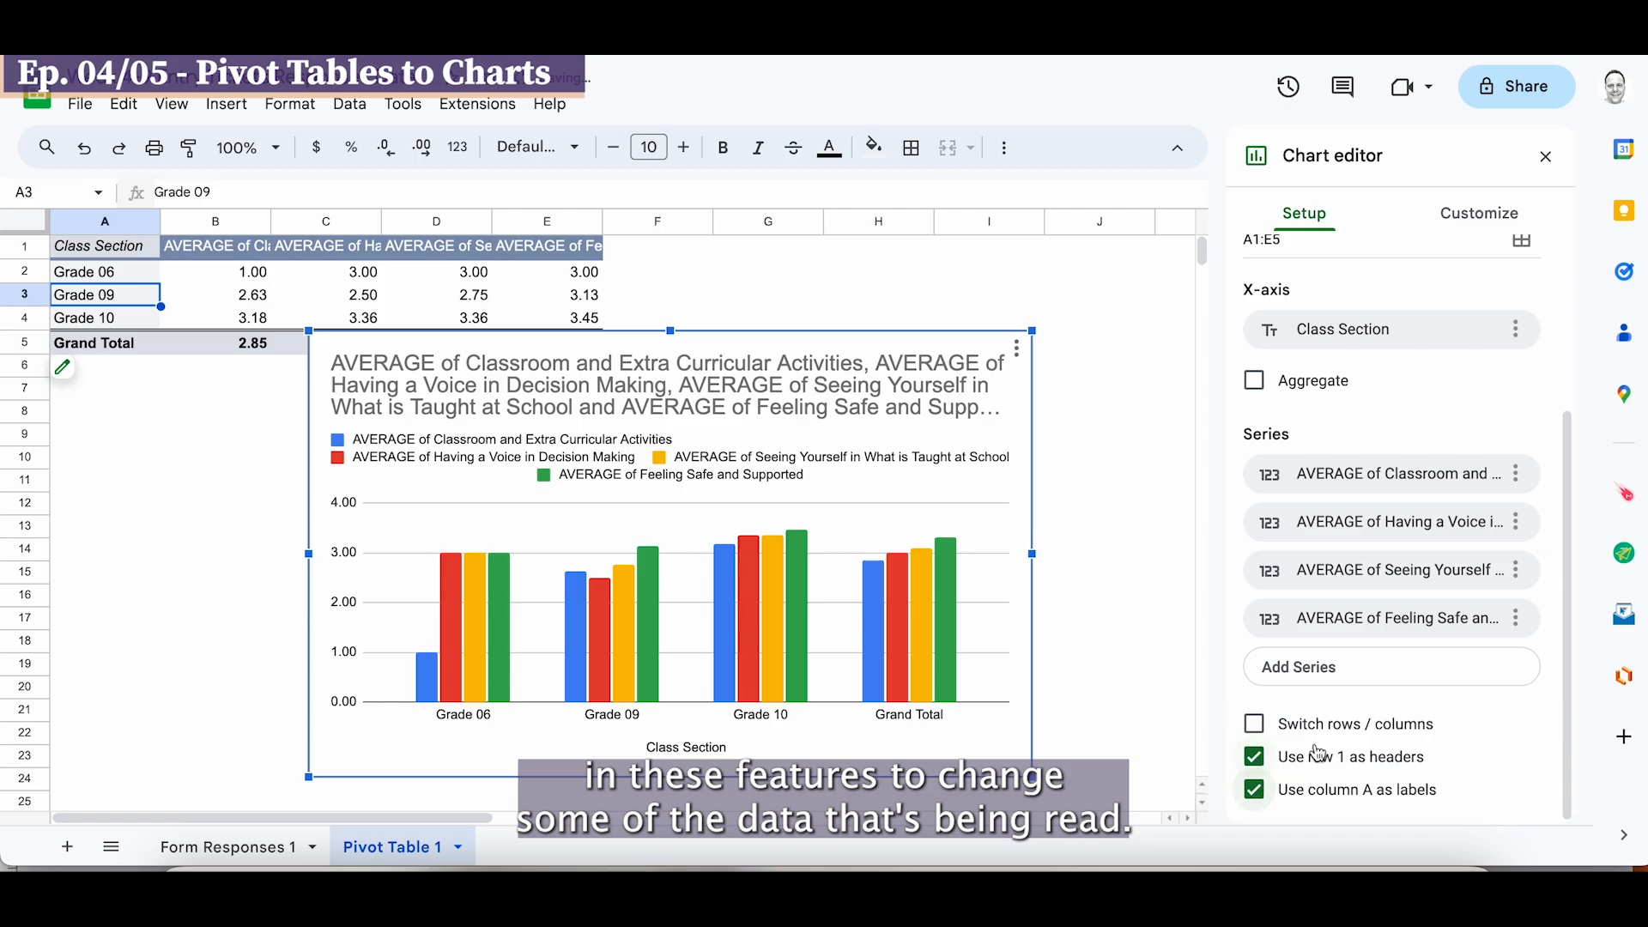
Remove the Feeling Safe and Supported series from the chart, and undo the removal
scroll(1277, 507, "up", 2)
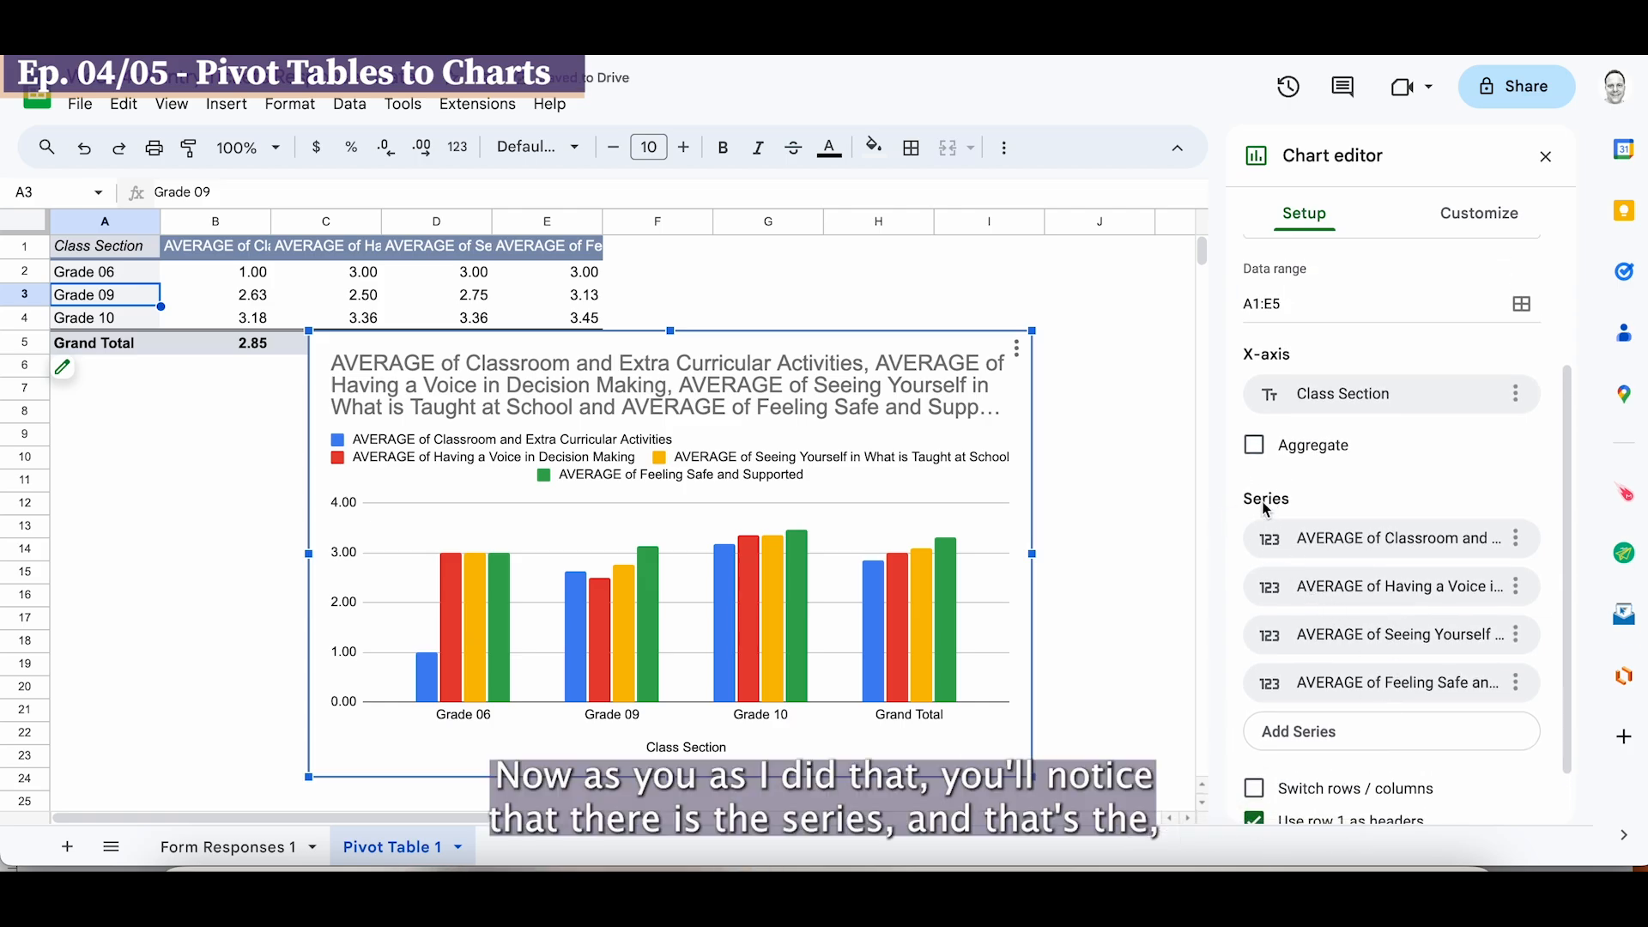
scroll(1320, 581, "down", 2)
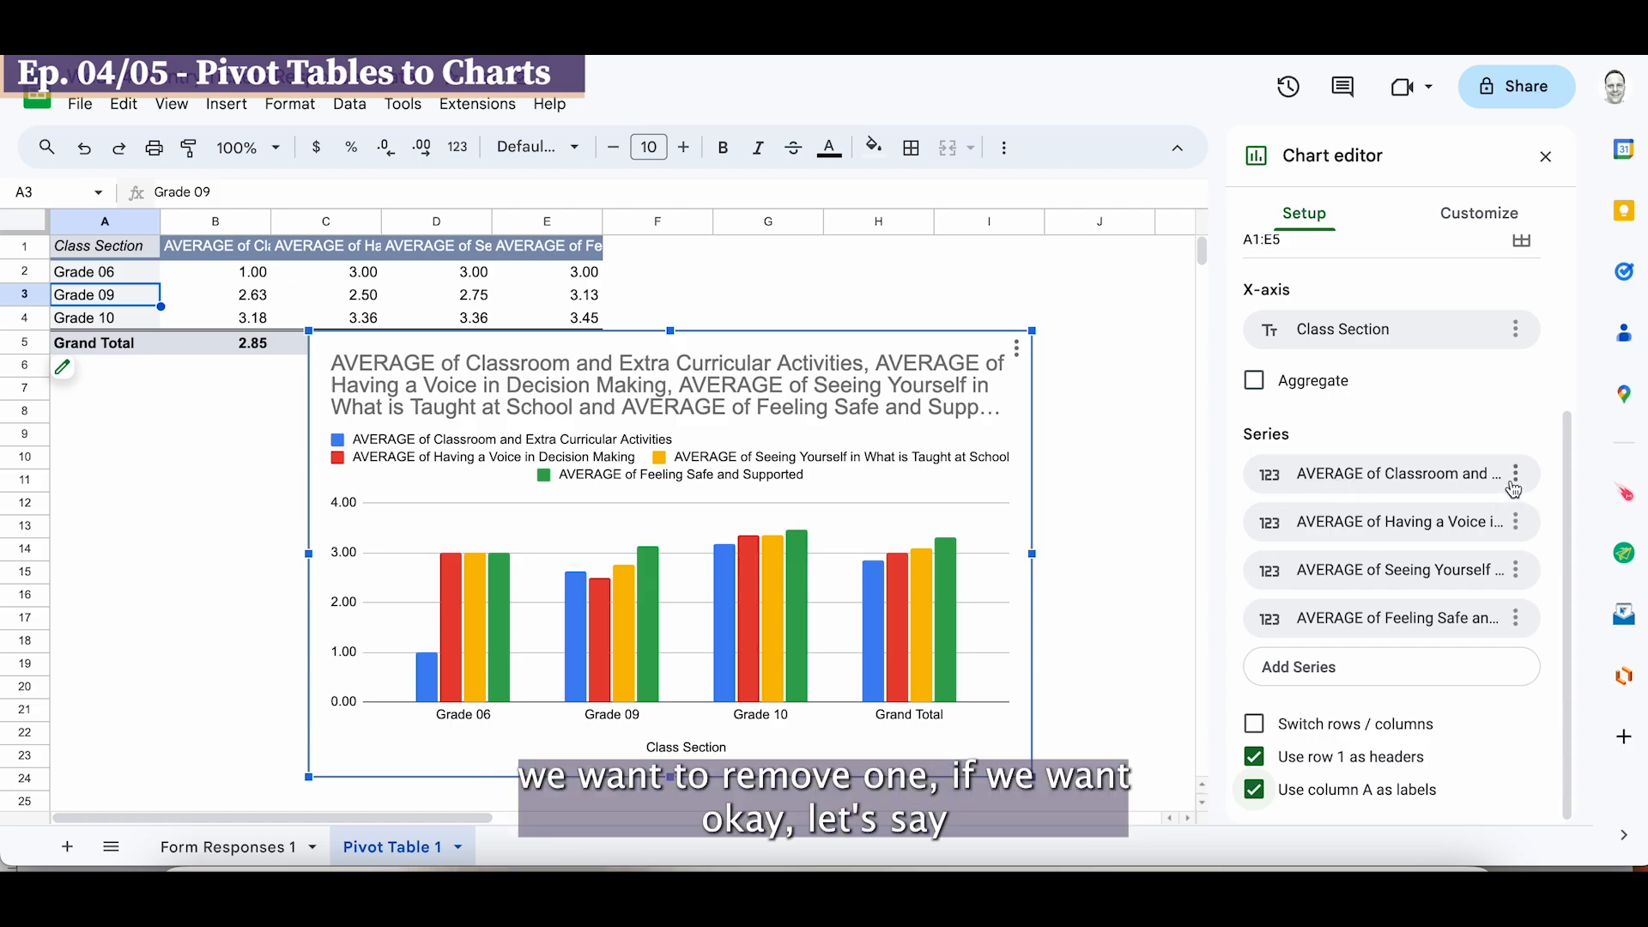
left_click(1517, 627)
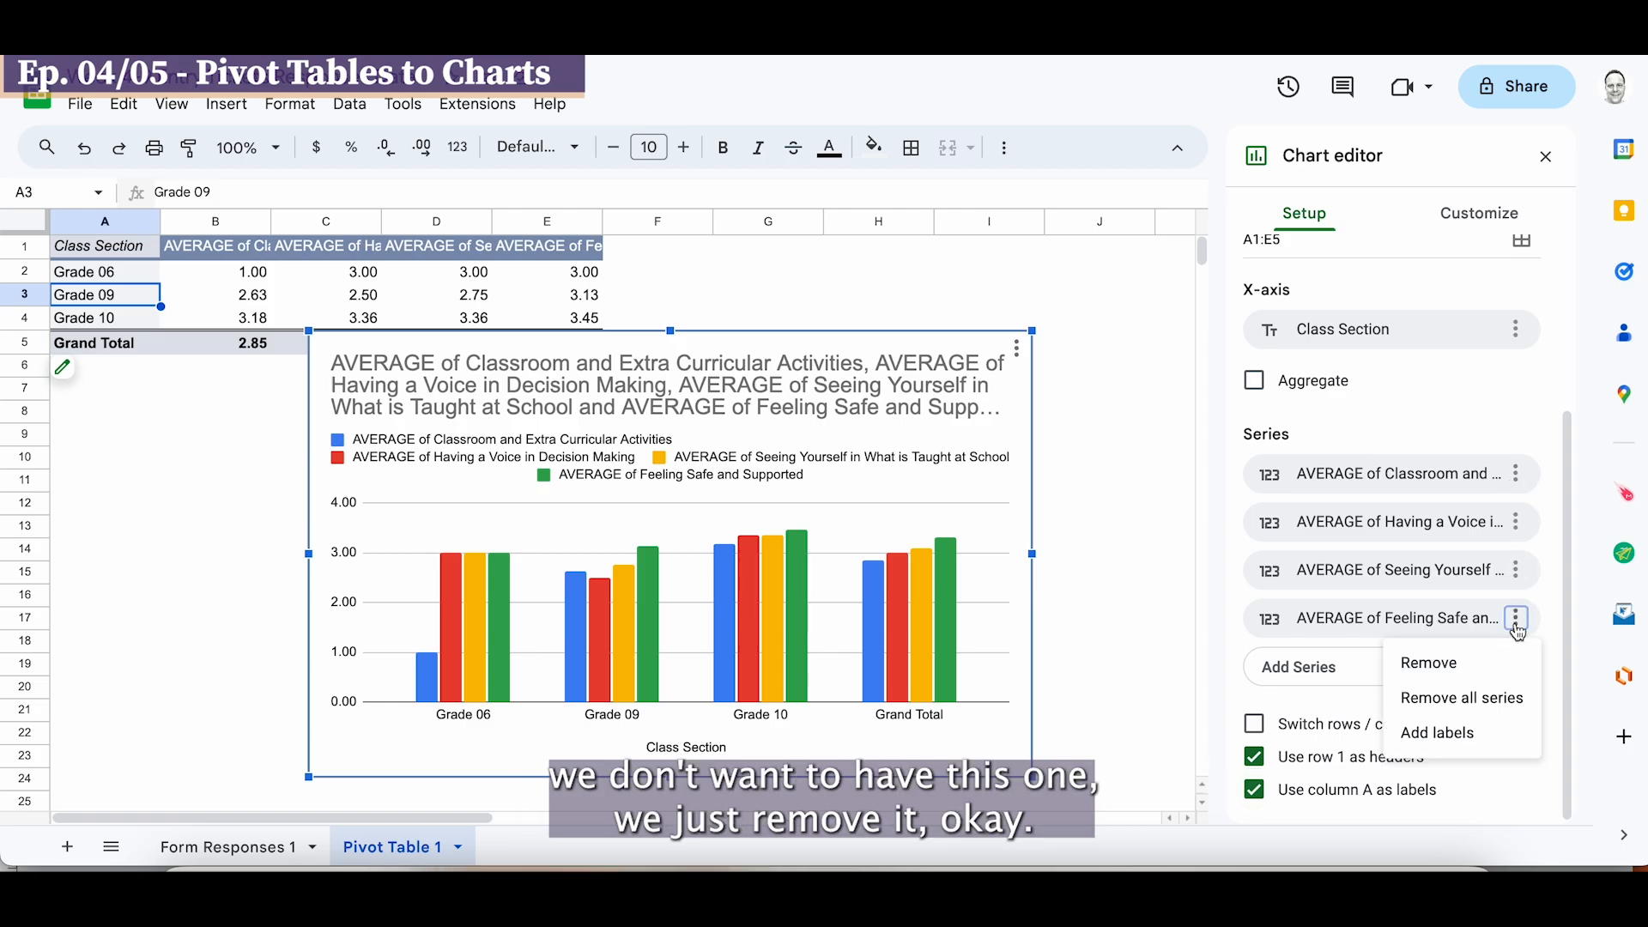
left_click(1447, 667)
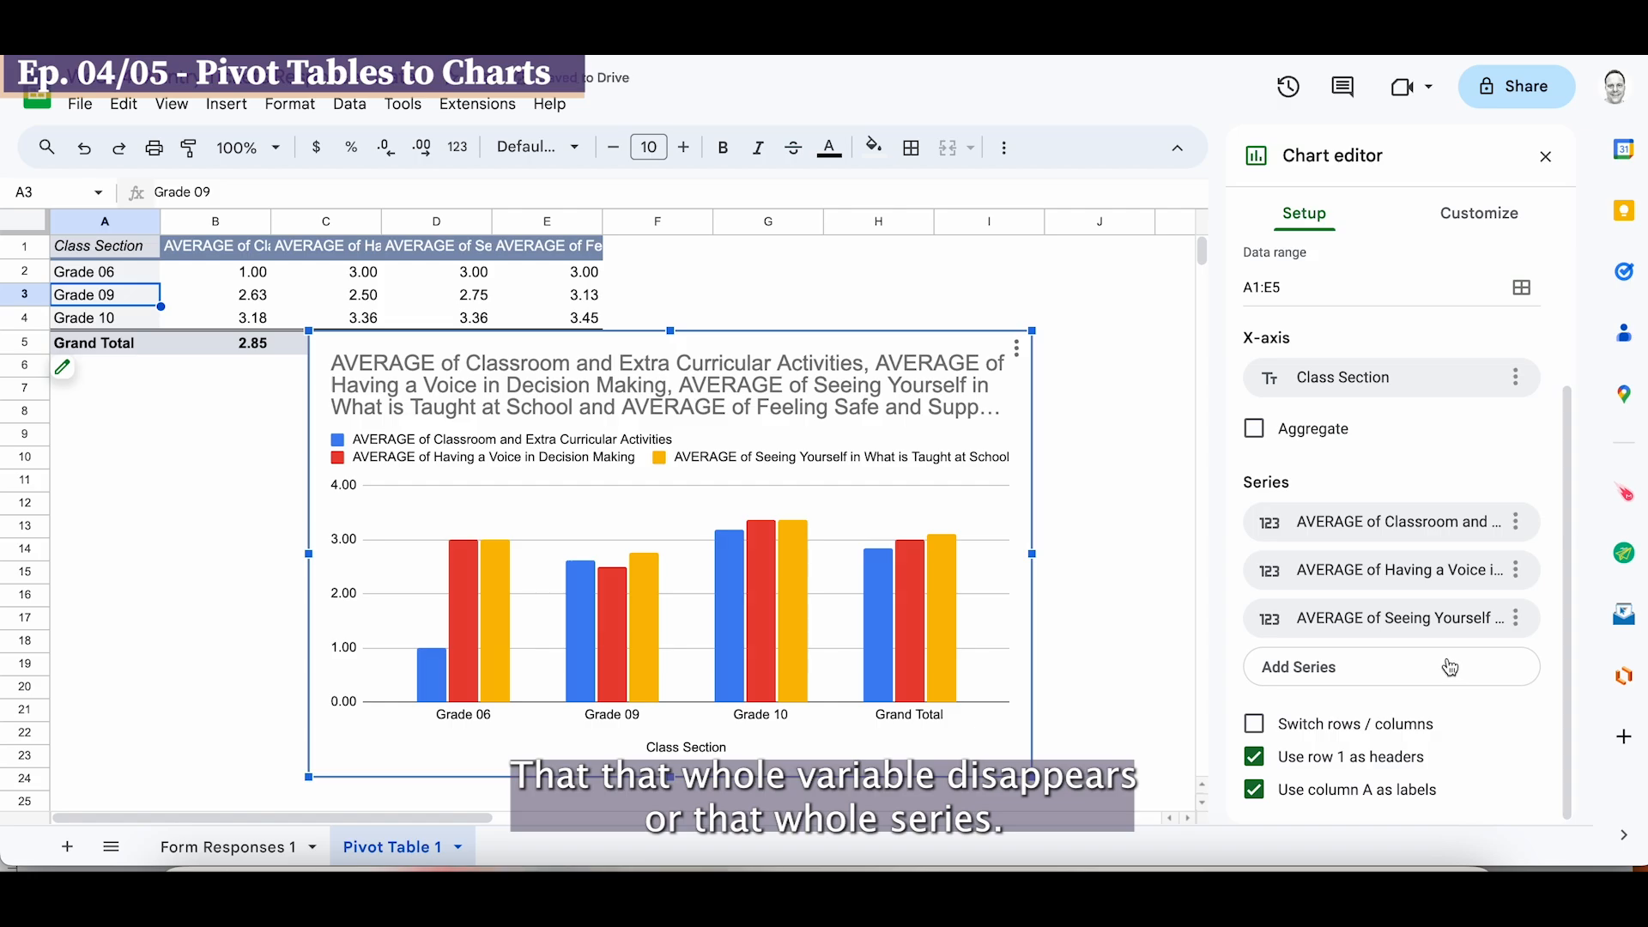
key("ctrl+z")
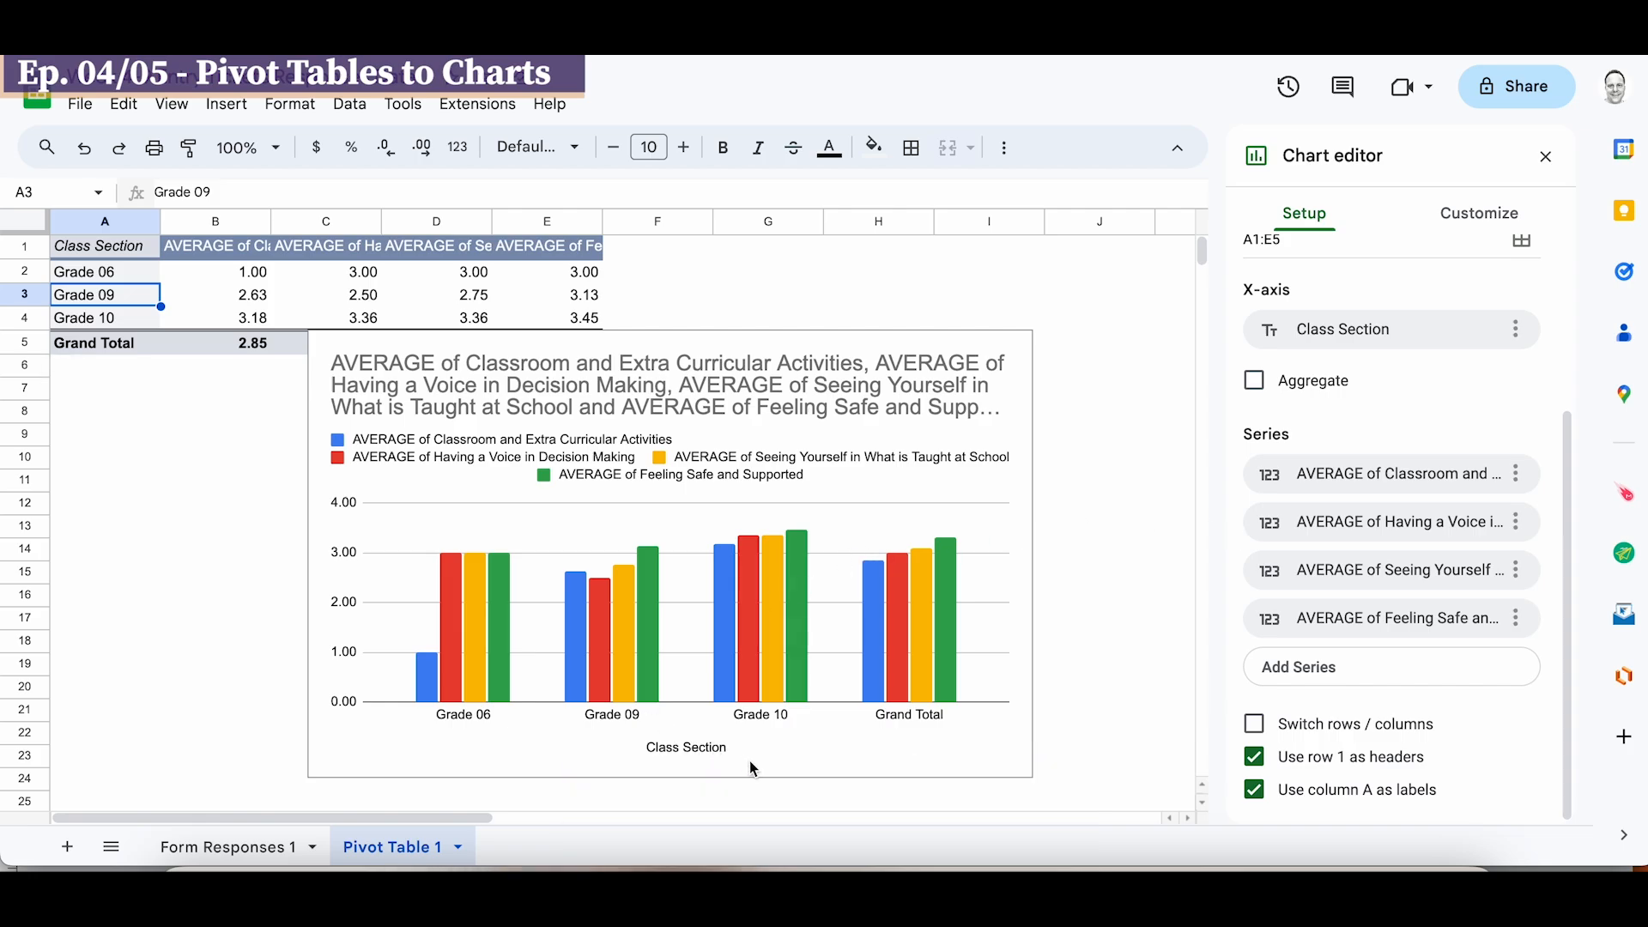
Examine the chart's title, its legend and how the bars are grouped in the plot area
left_click(398, 376)
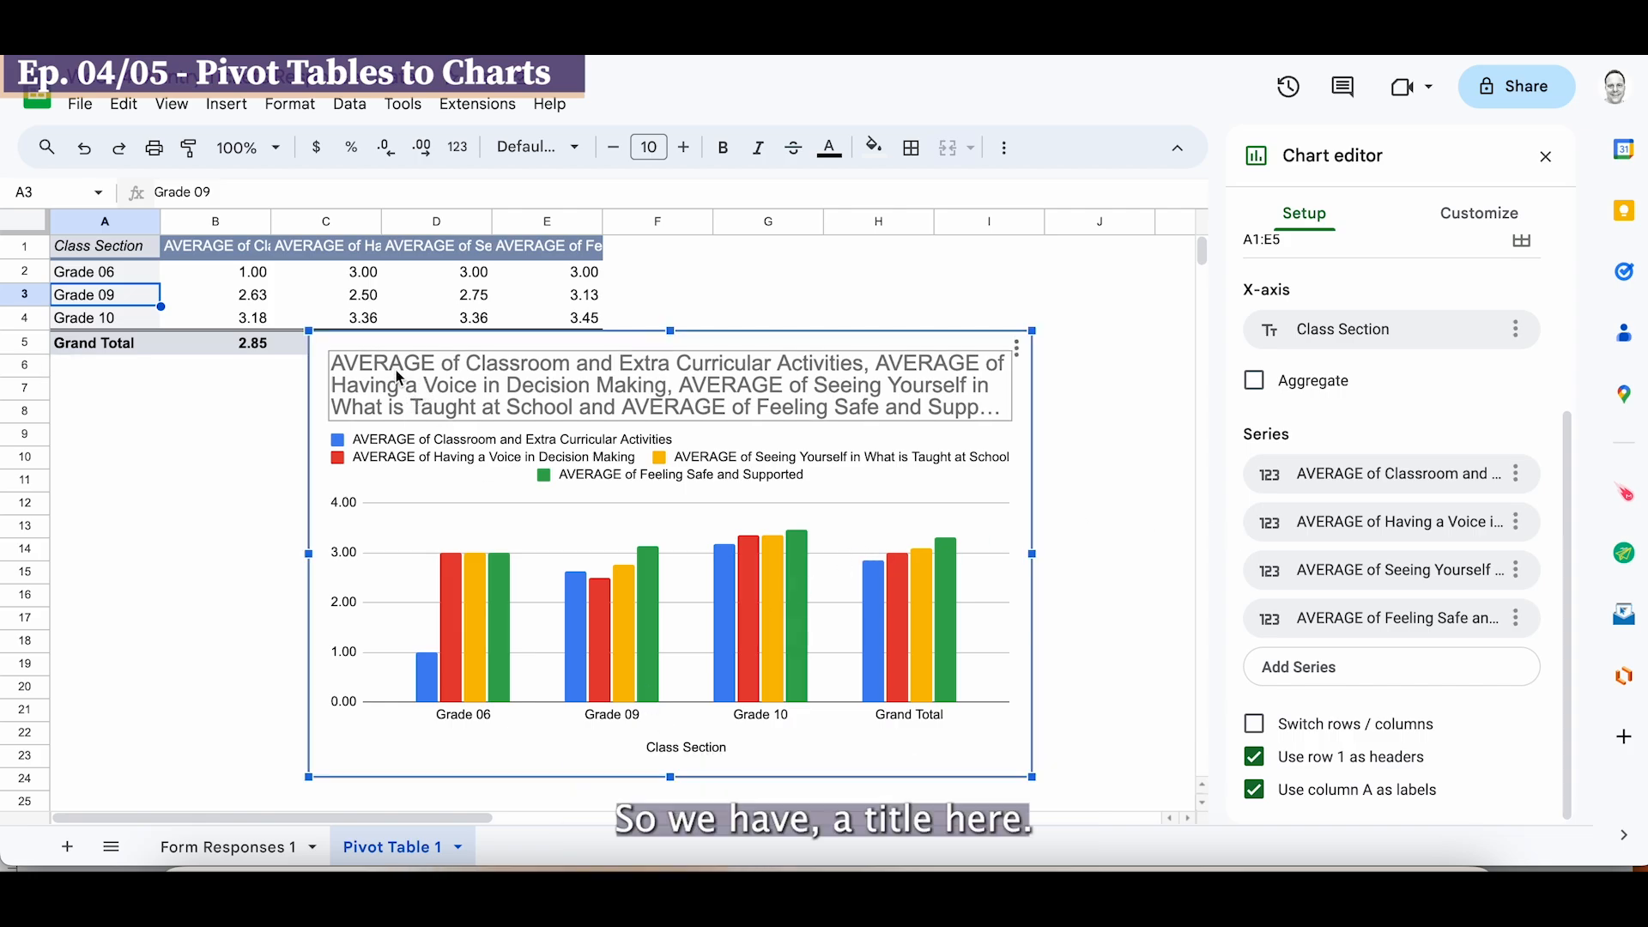
left_click(400, 453)
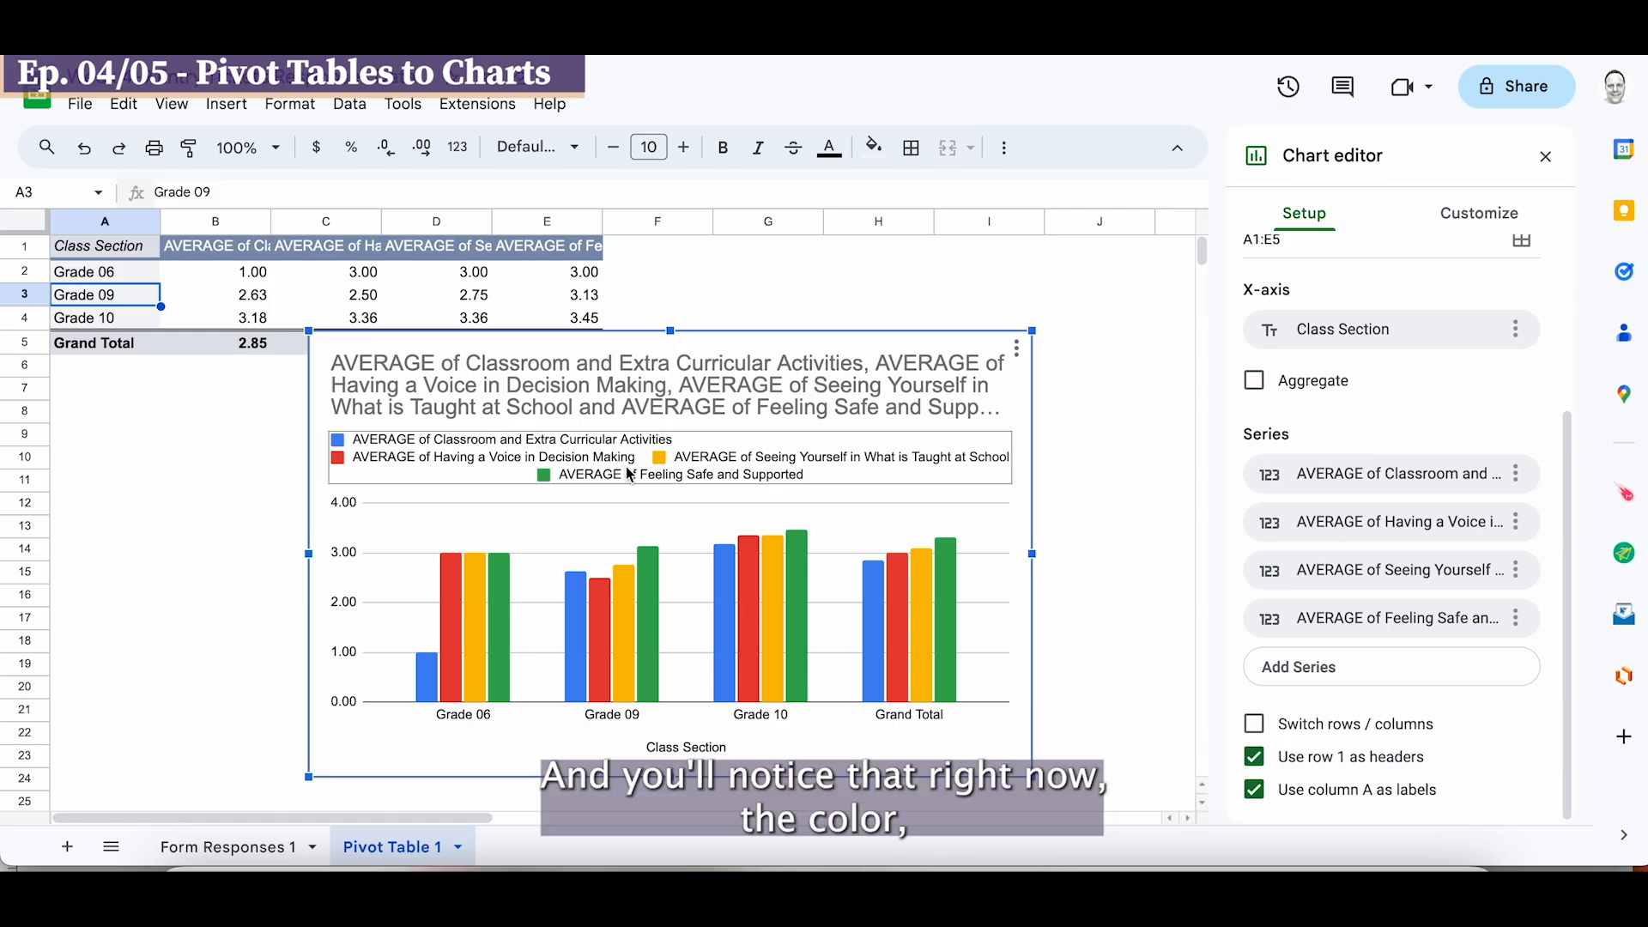
left_click(516, 532)
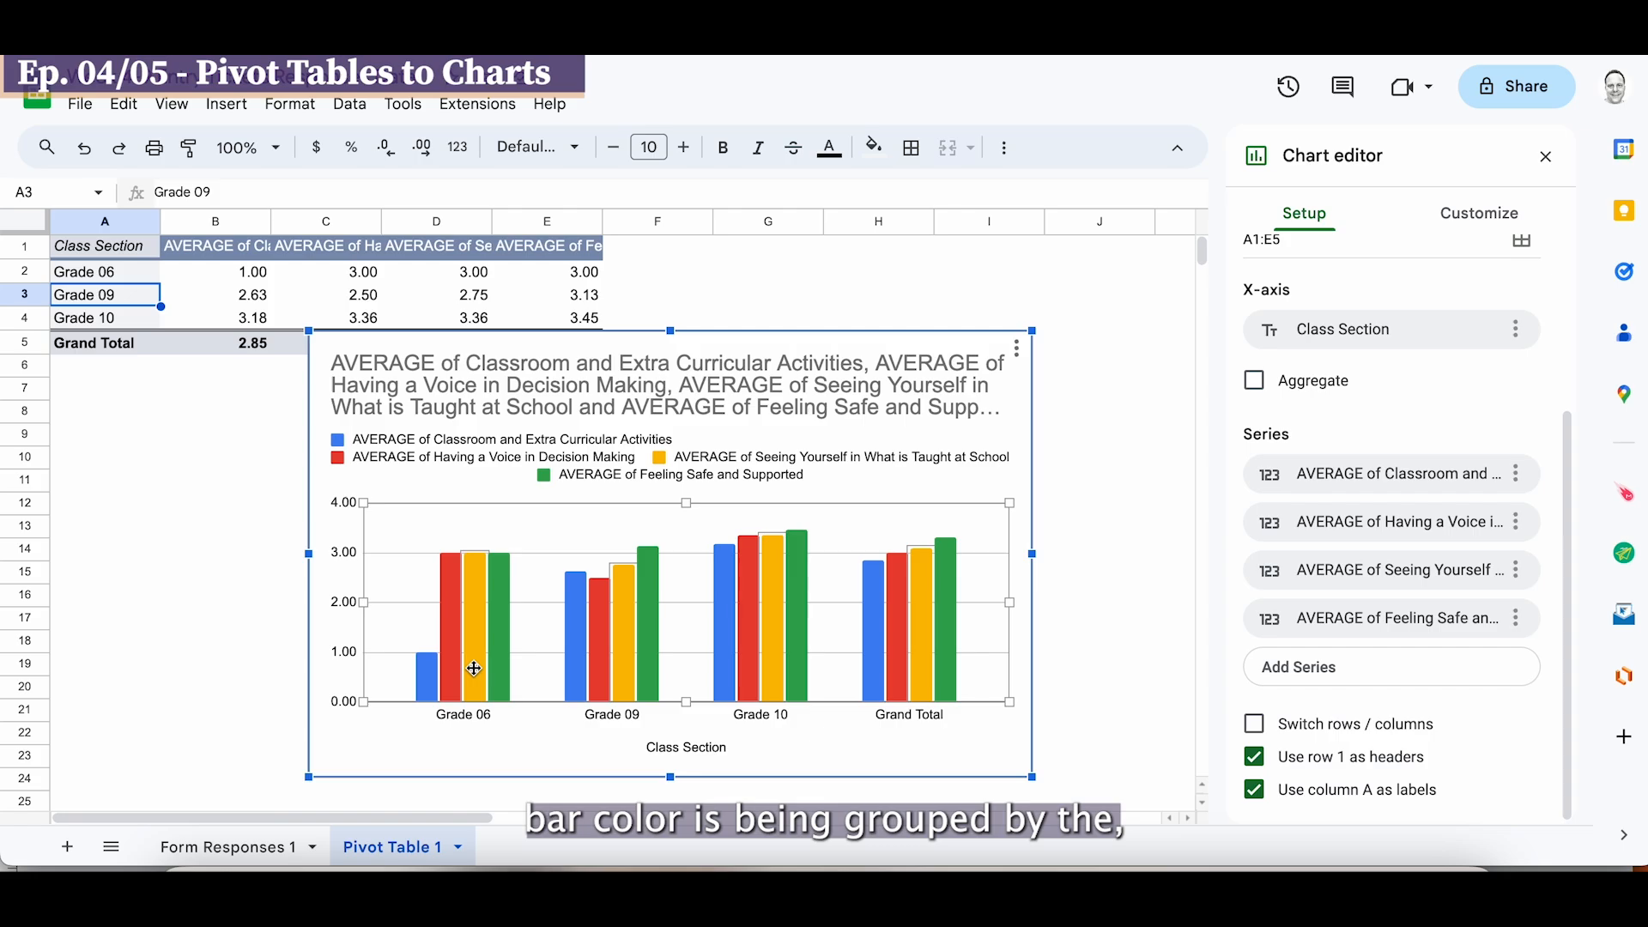
Examine which survey question each legend entry and bar colour stands for in the Grade 06 group
left_click(388, 438)
left_click(371, 455)
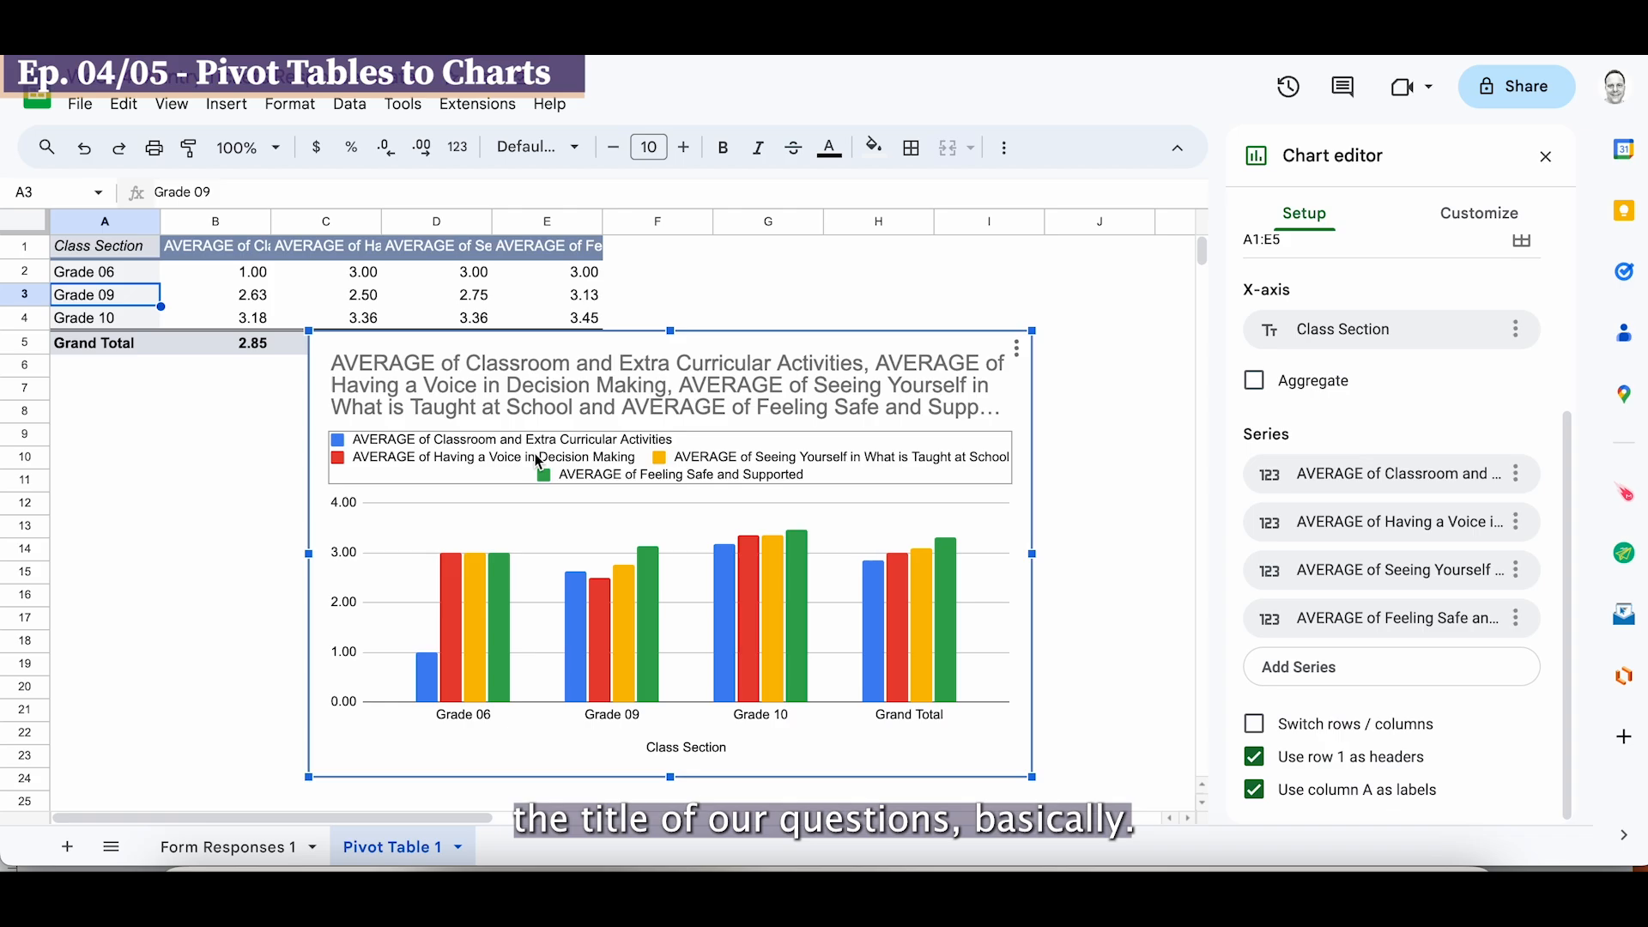
left_click(468, 601)
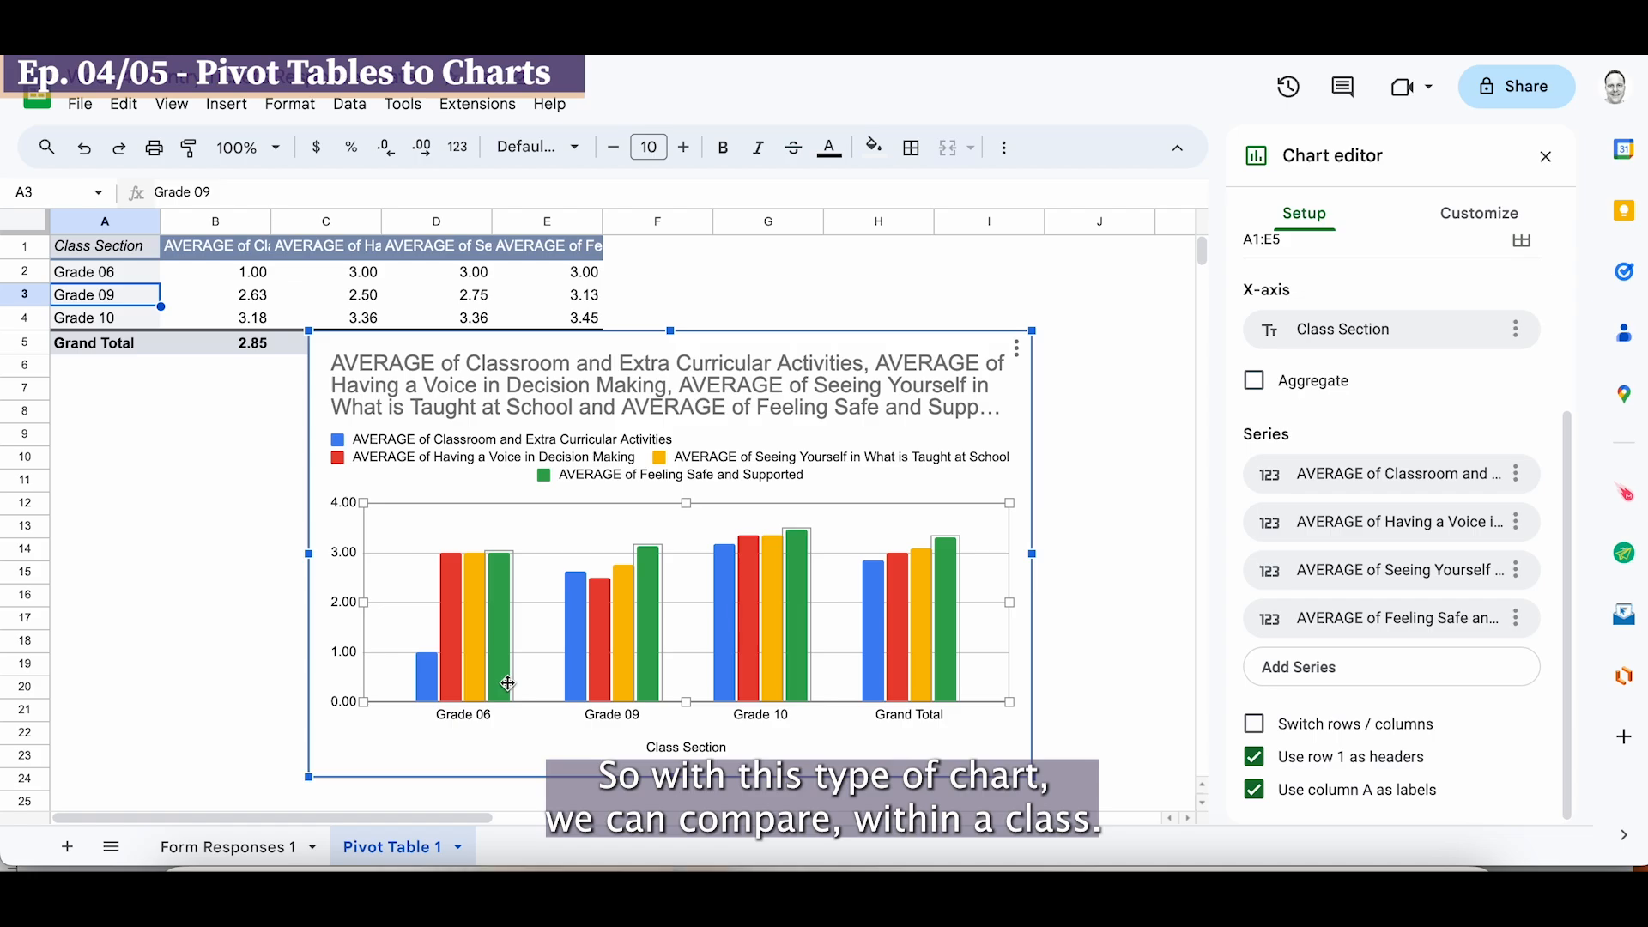
left_click(526, 731)
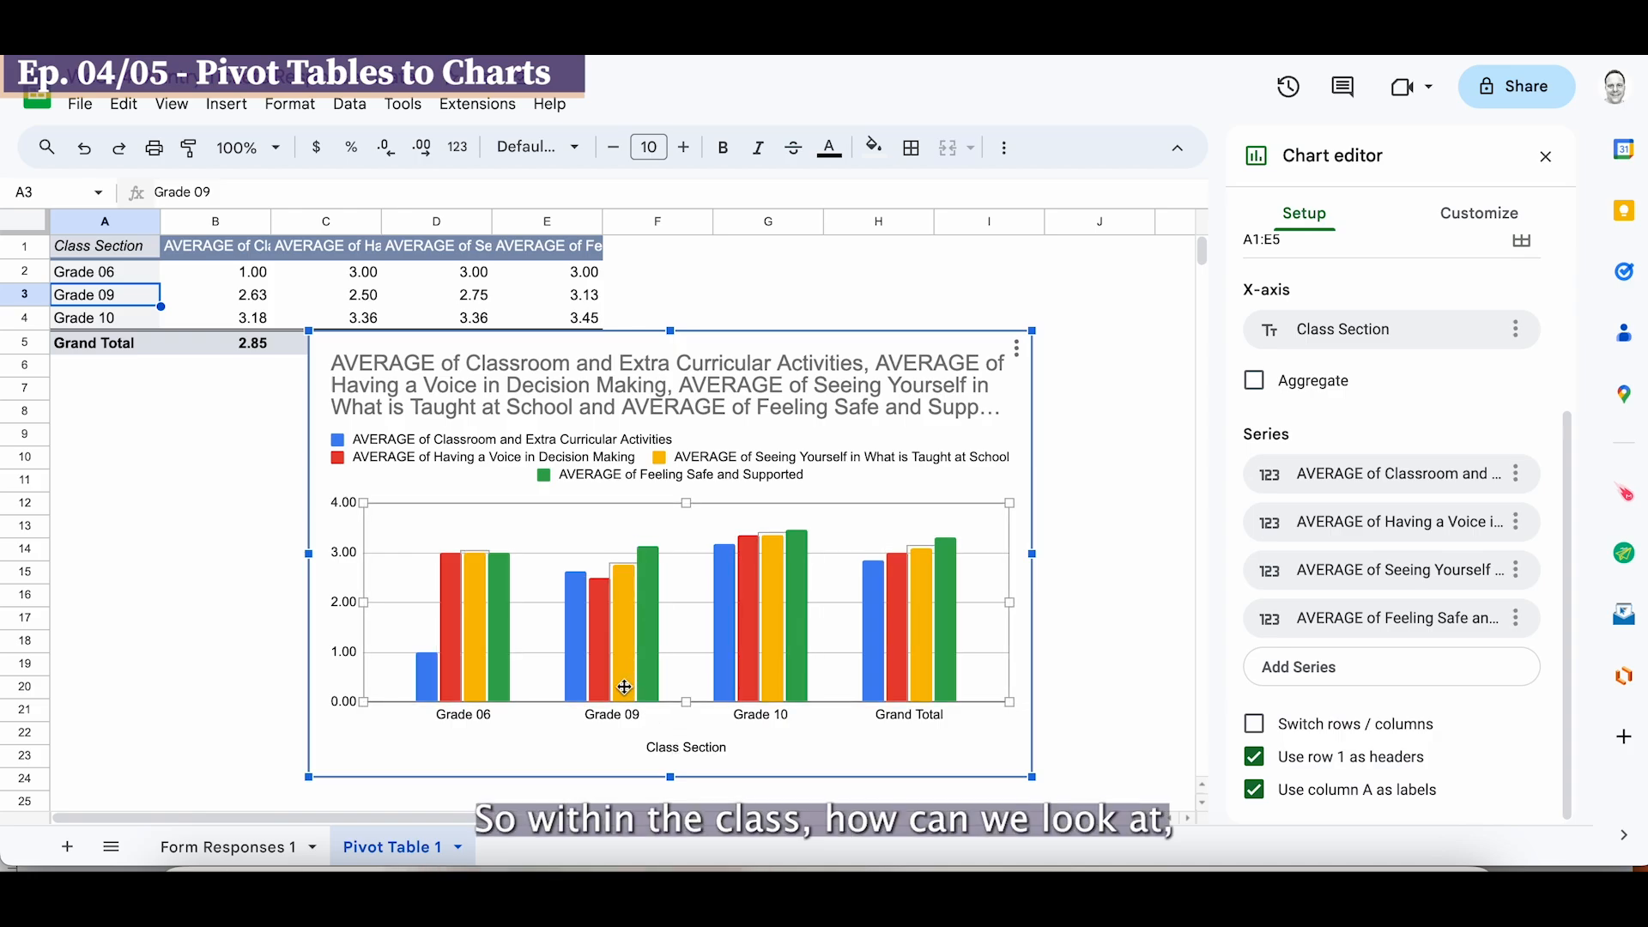
Compare the bars of the four survey questions within the Grade 09 group, selecting each series in turn
left_click(651, 666)
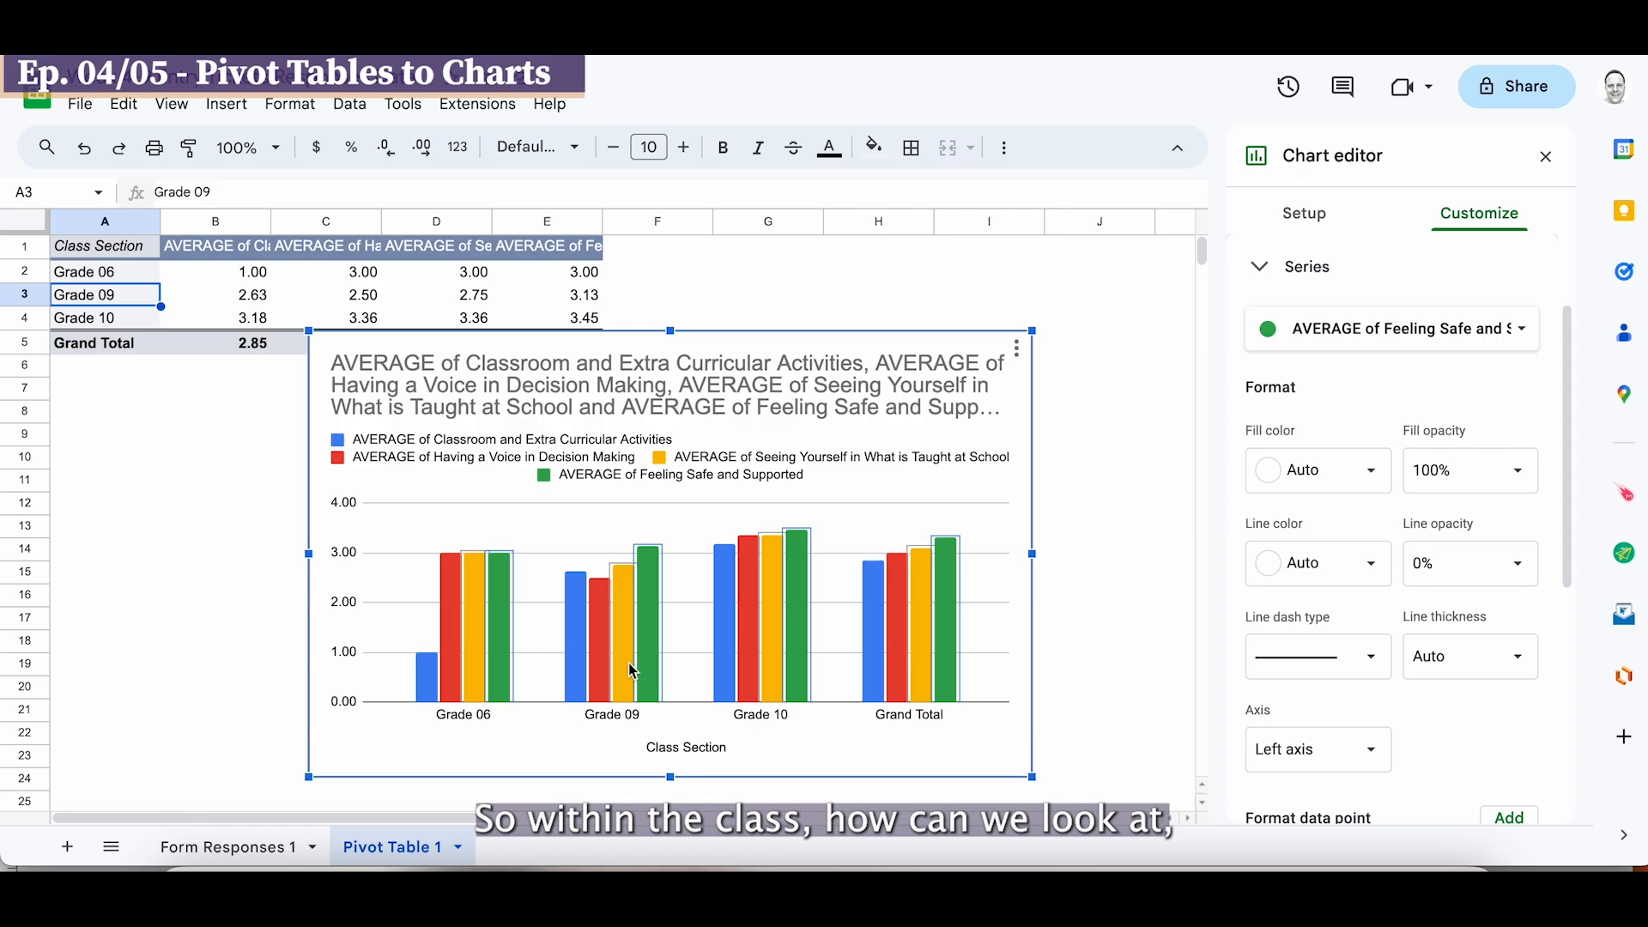
left_click(628, 662)
left_click(605, 662)
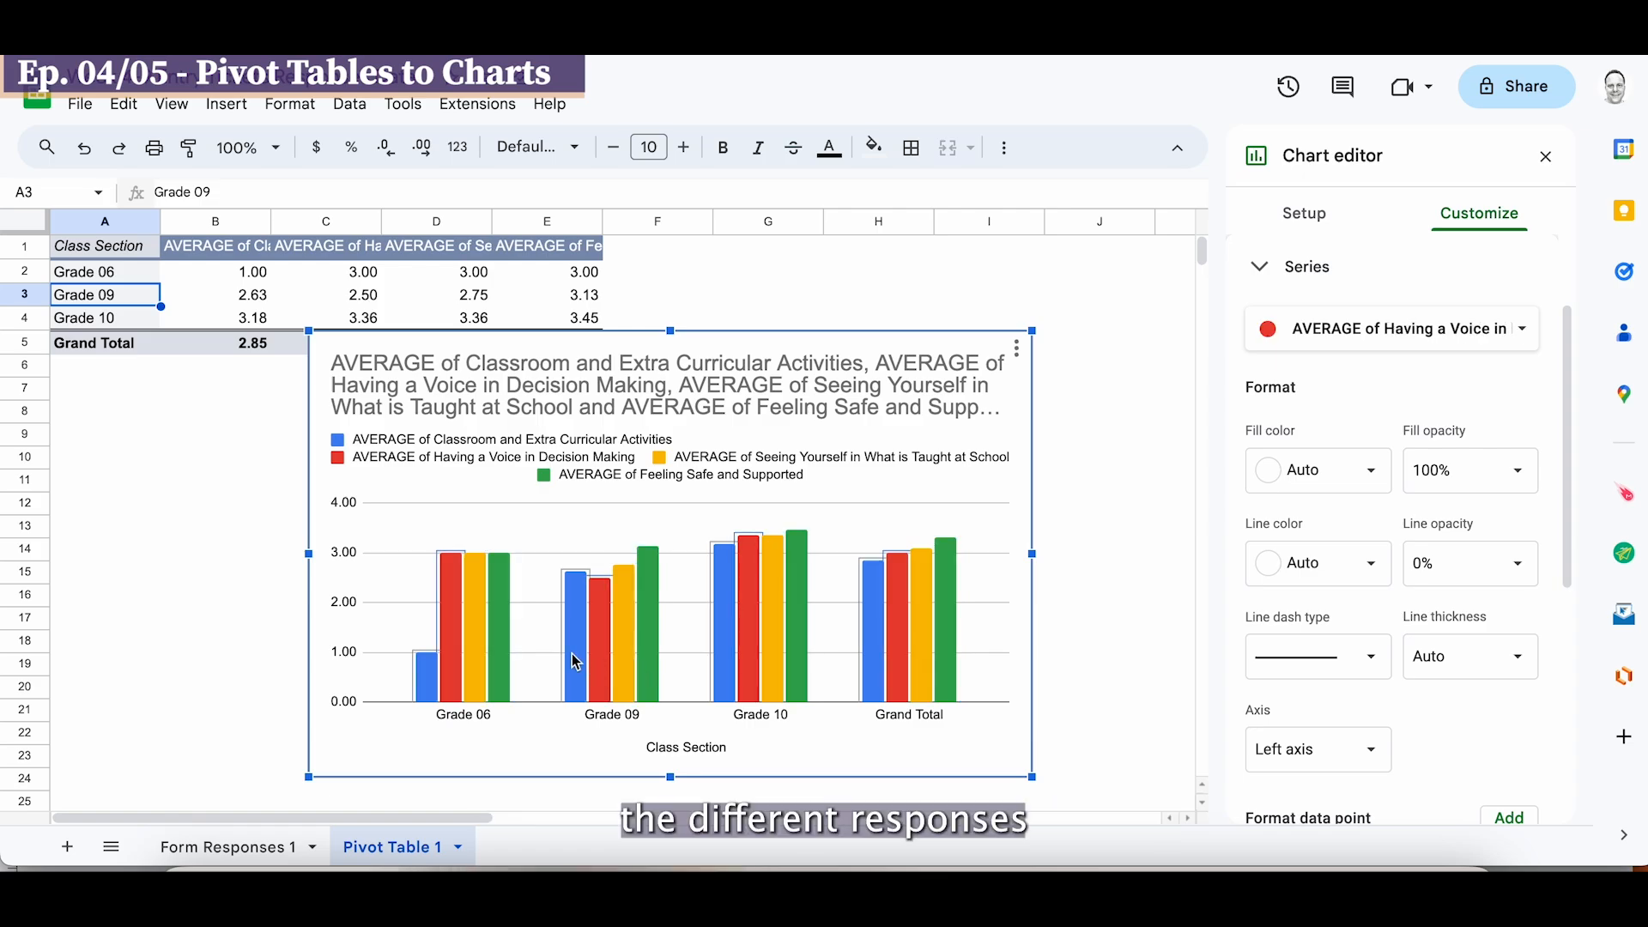
left_click(573, 653)
left_click(605, 661)
left_click(625, 657)
left_click(640, 650)
left_click(620, 648)
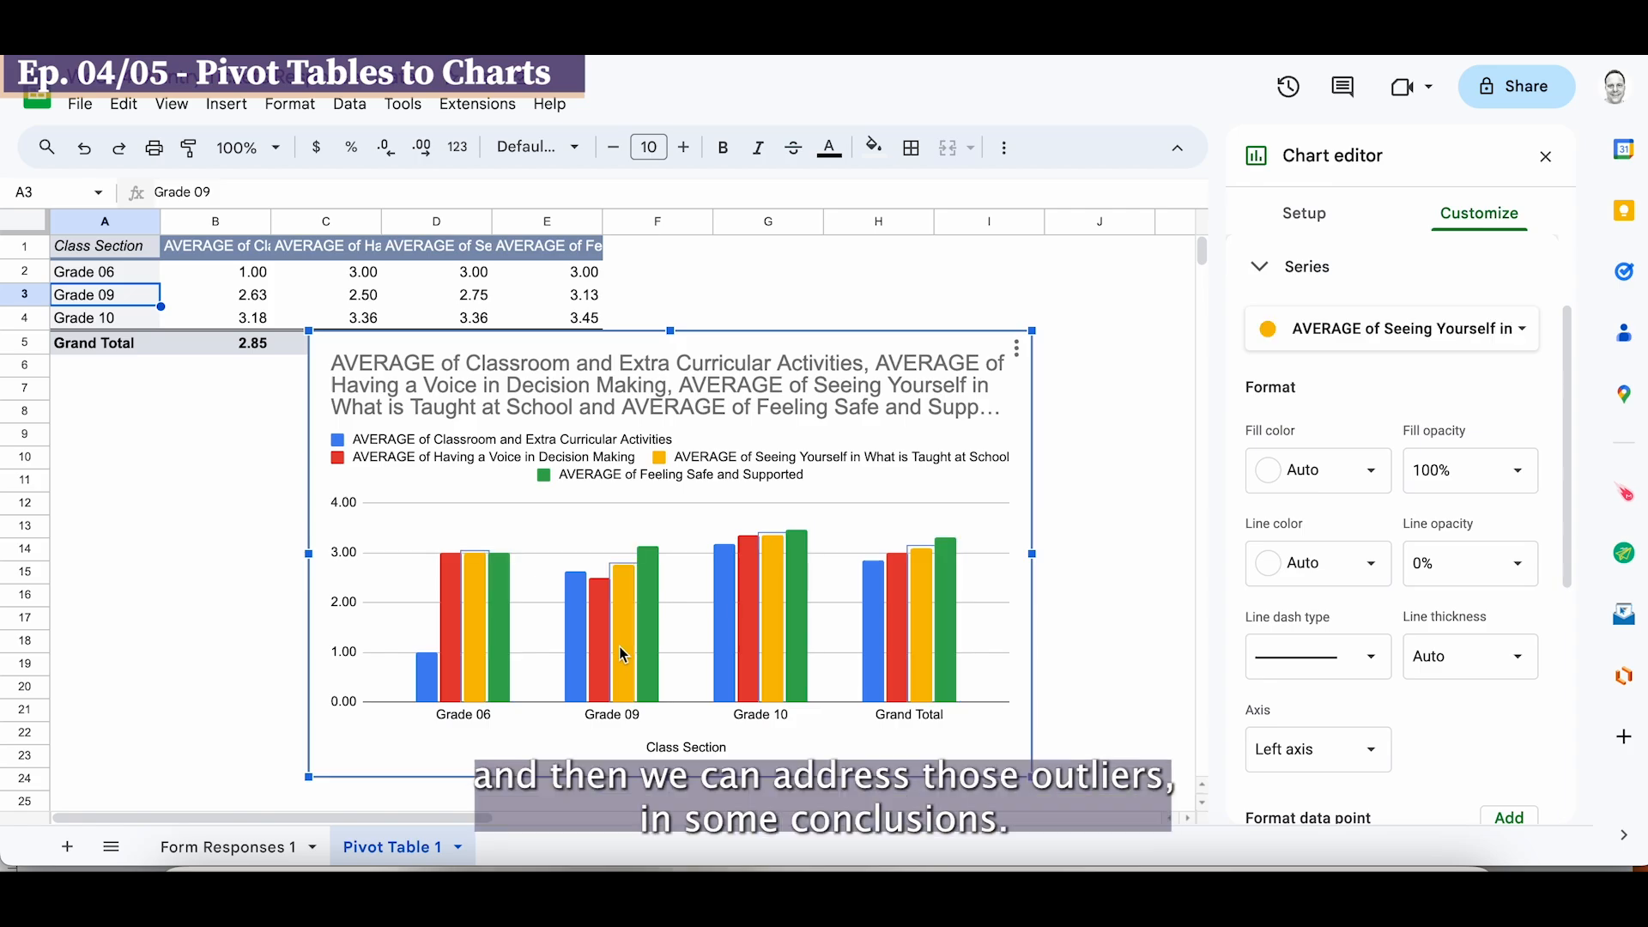
left_click(597, 650)
left_click(580, 650)
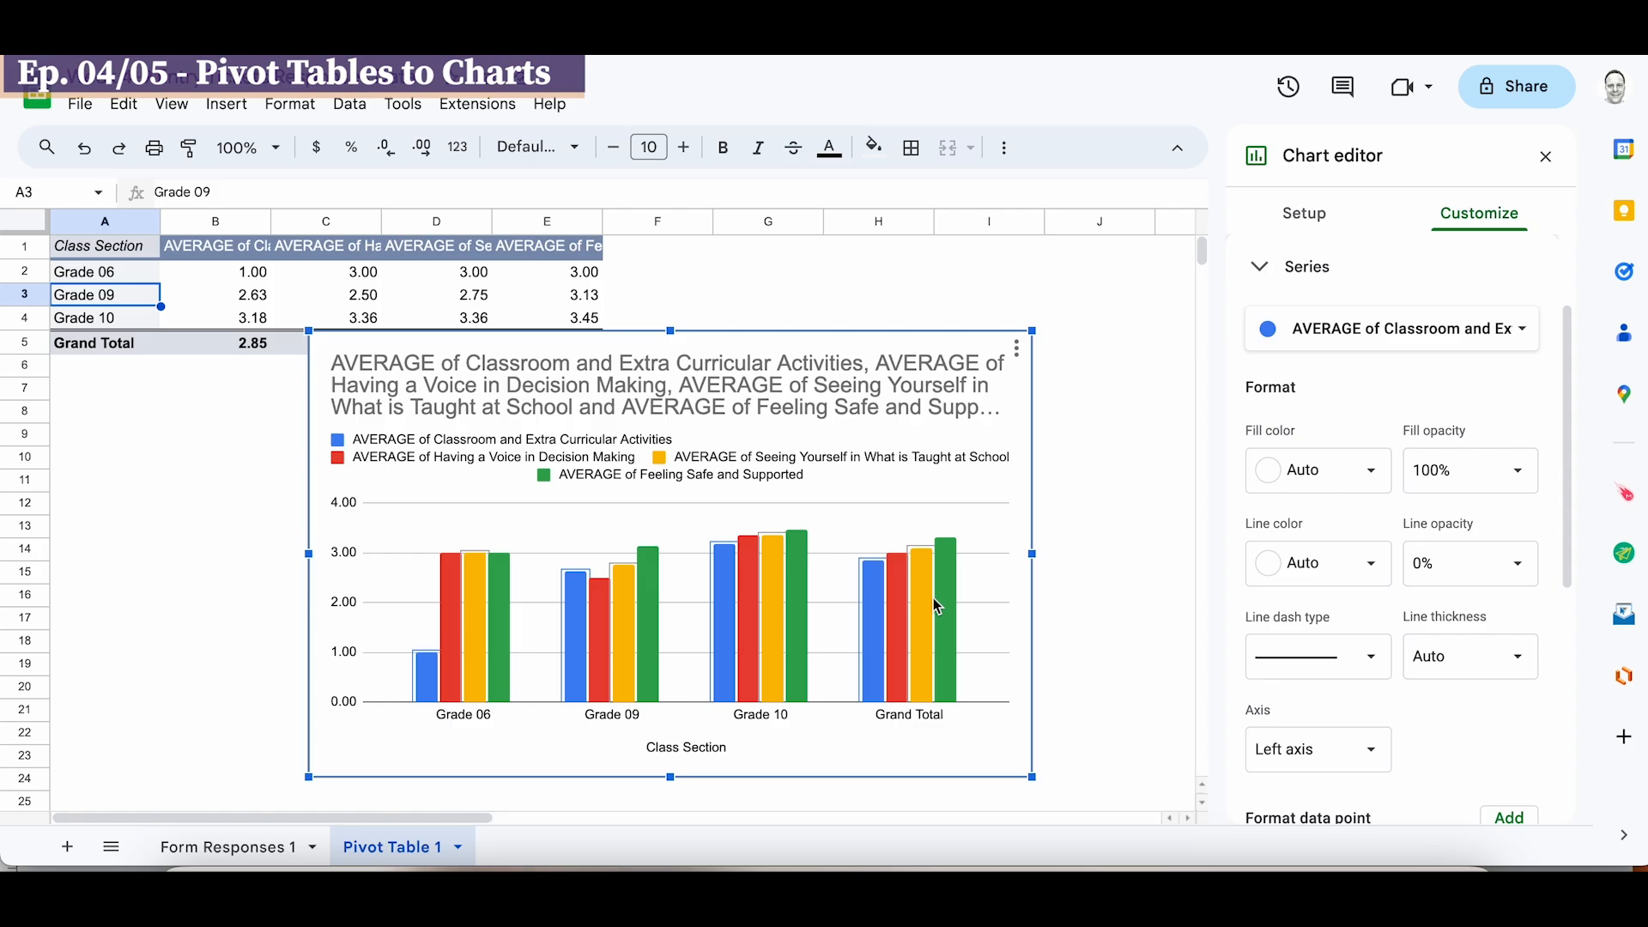
Switch the chart's rows and columns so the grades become the series and the survey questions the x-axis groups
left_click(1304, 215)
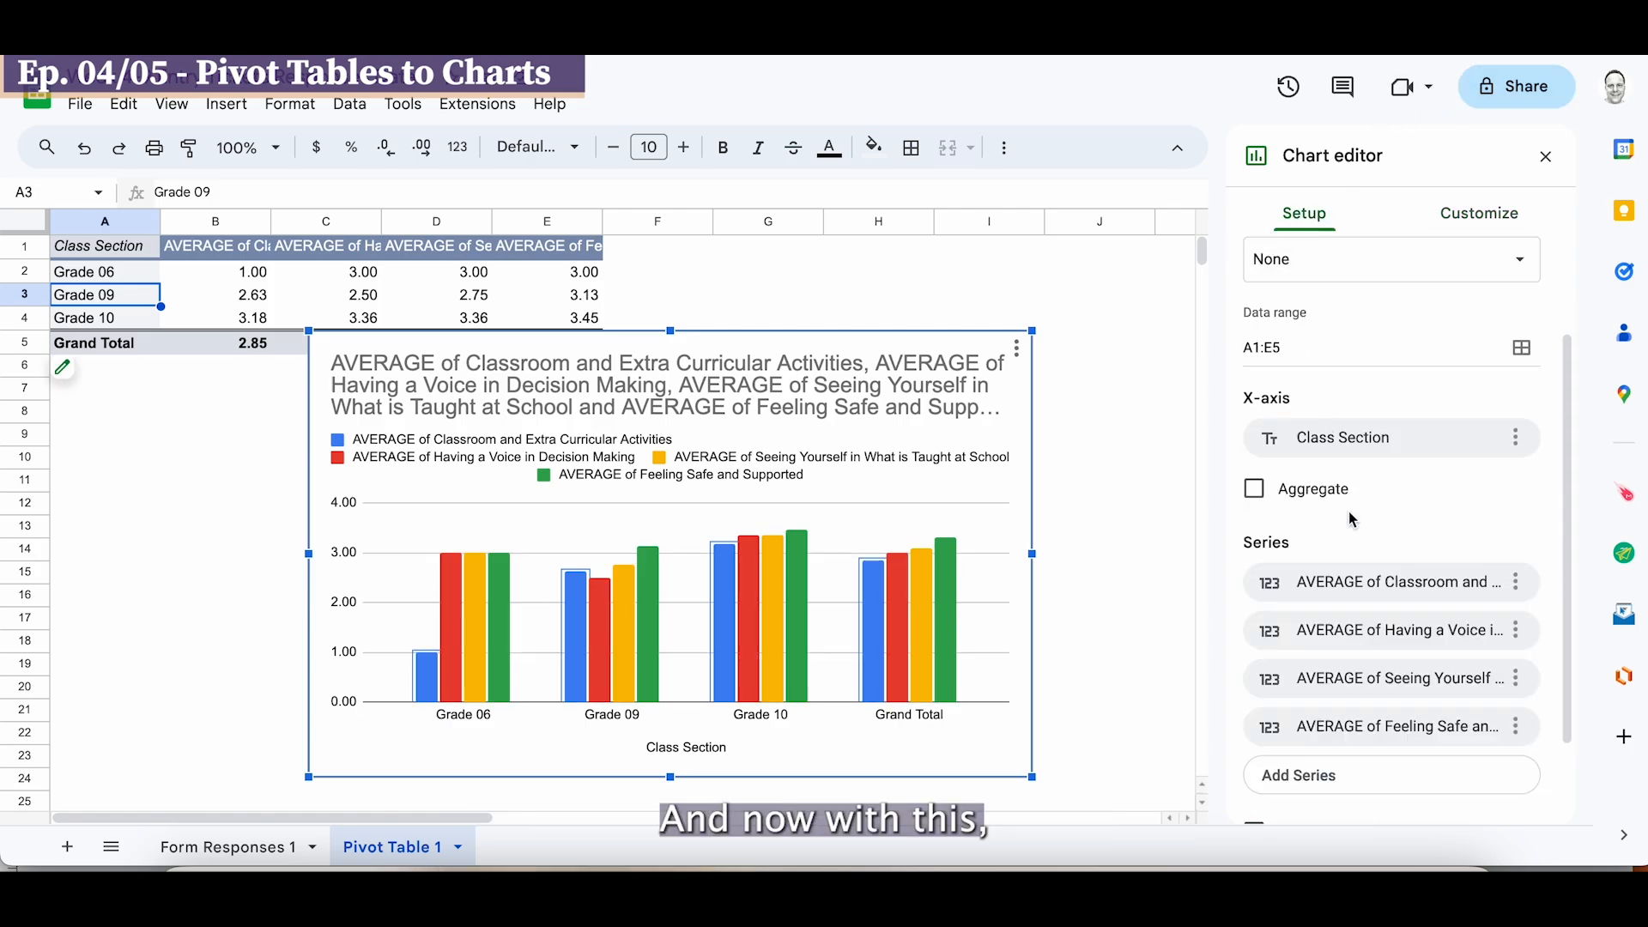
scroll(1353, 520, "down", 1)
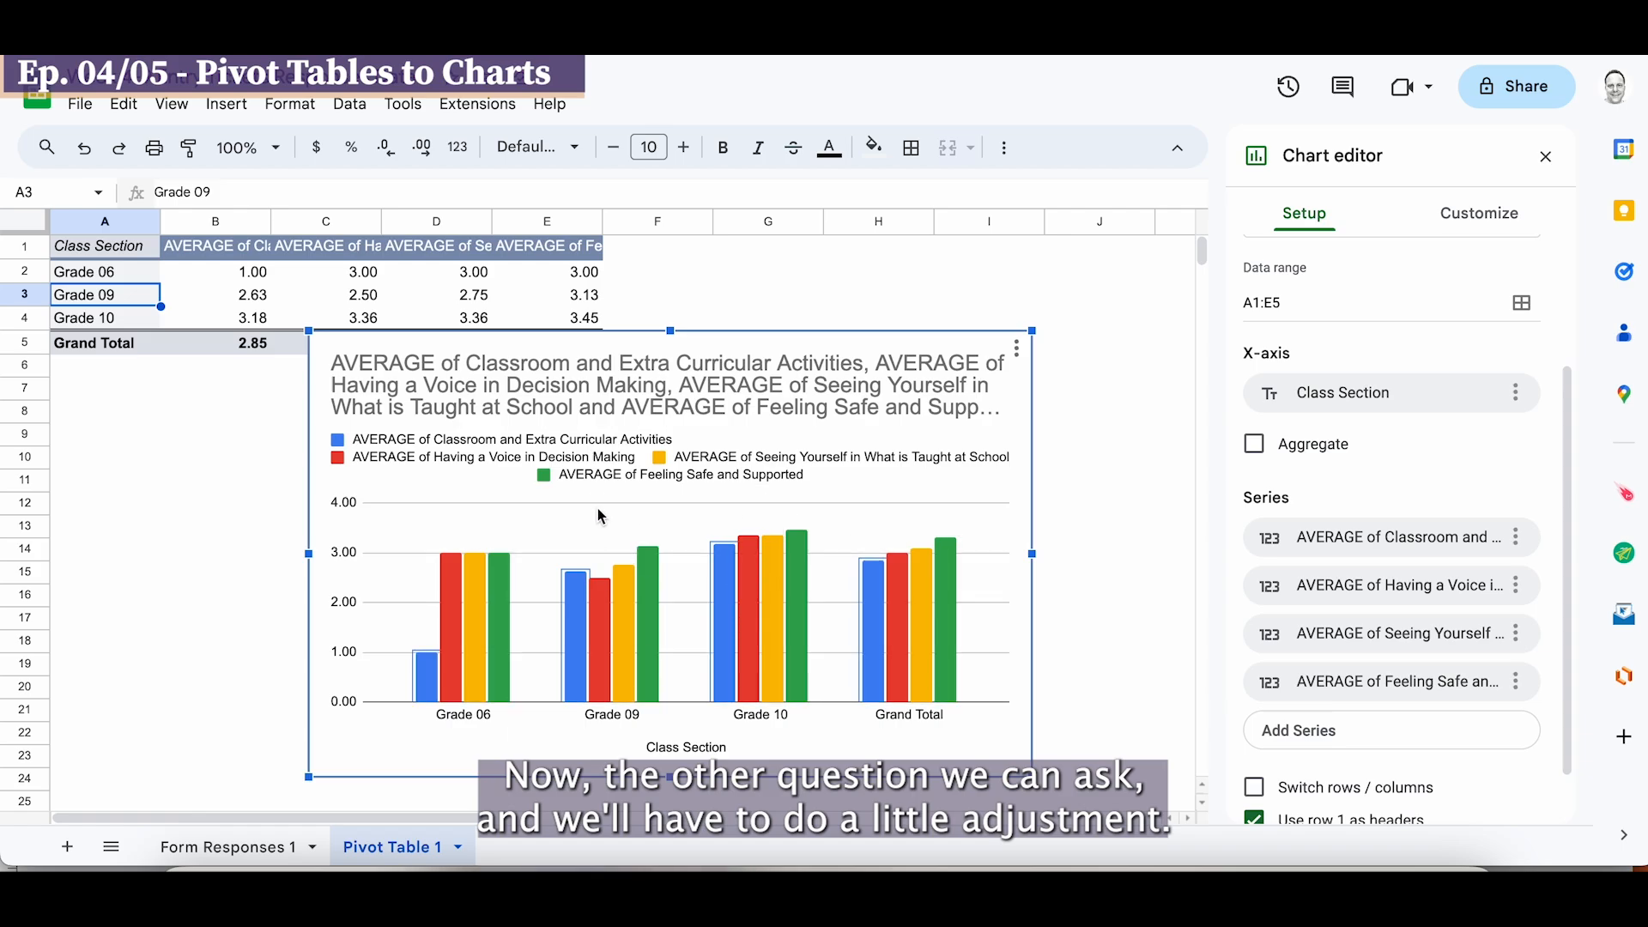
scroll(597, 508, "down", 1)
scroll(601, 516, "up", 1)
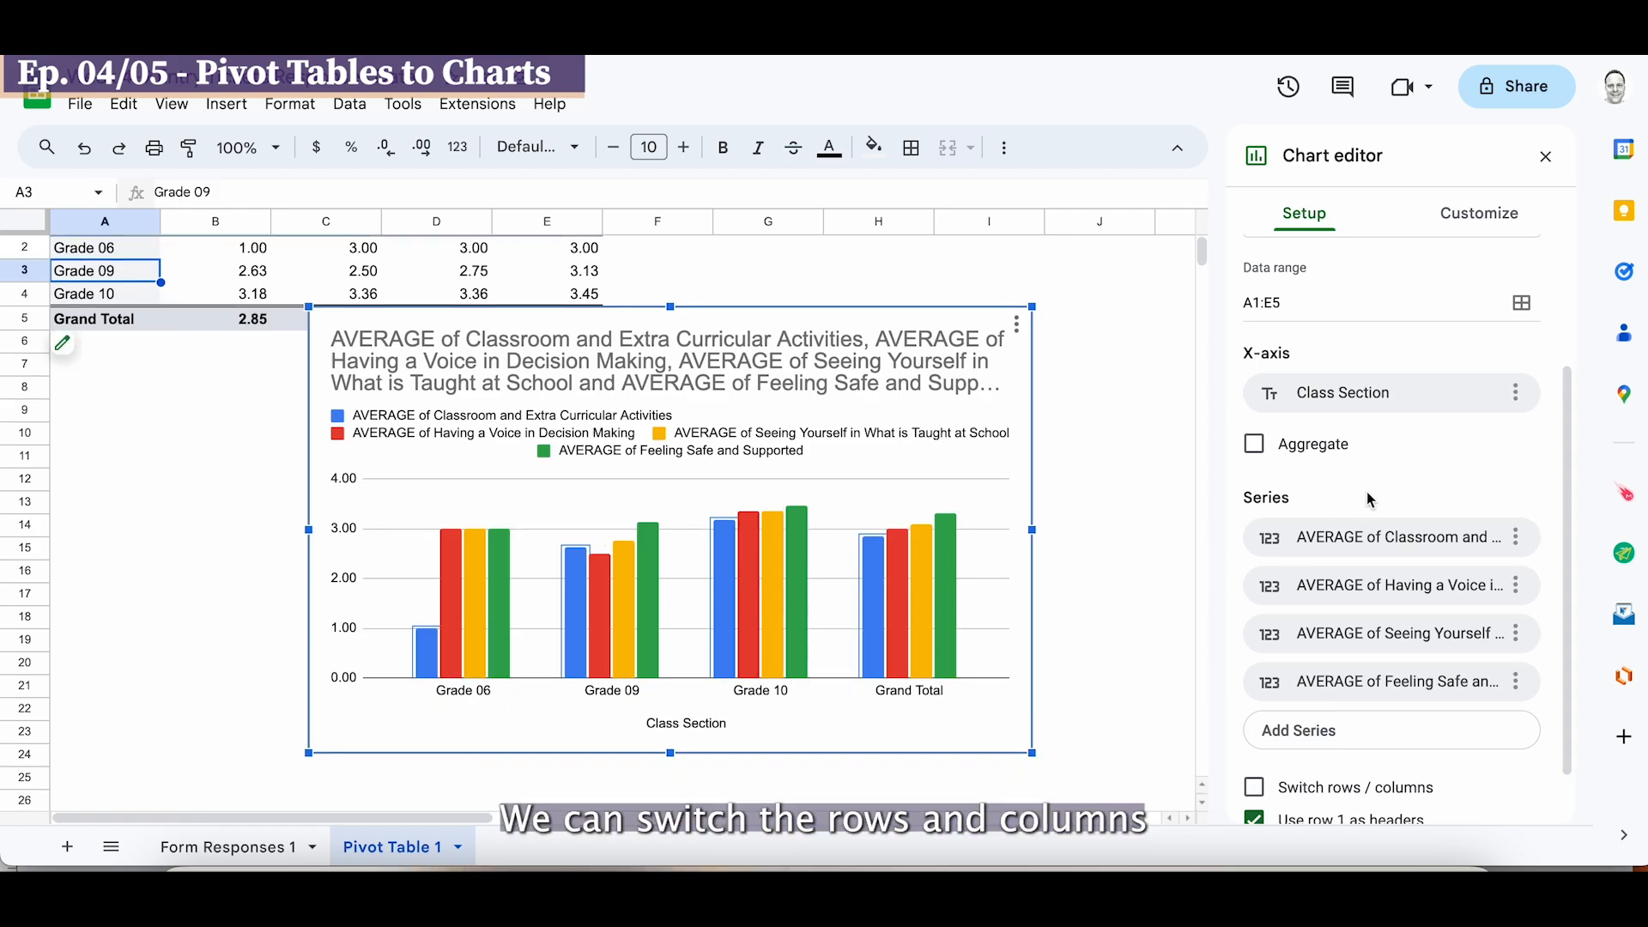
scroll(1371, 500, "down", 1)
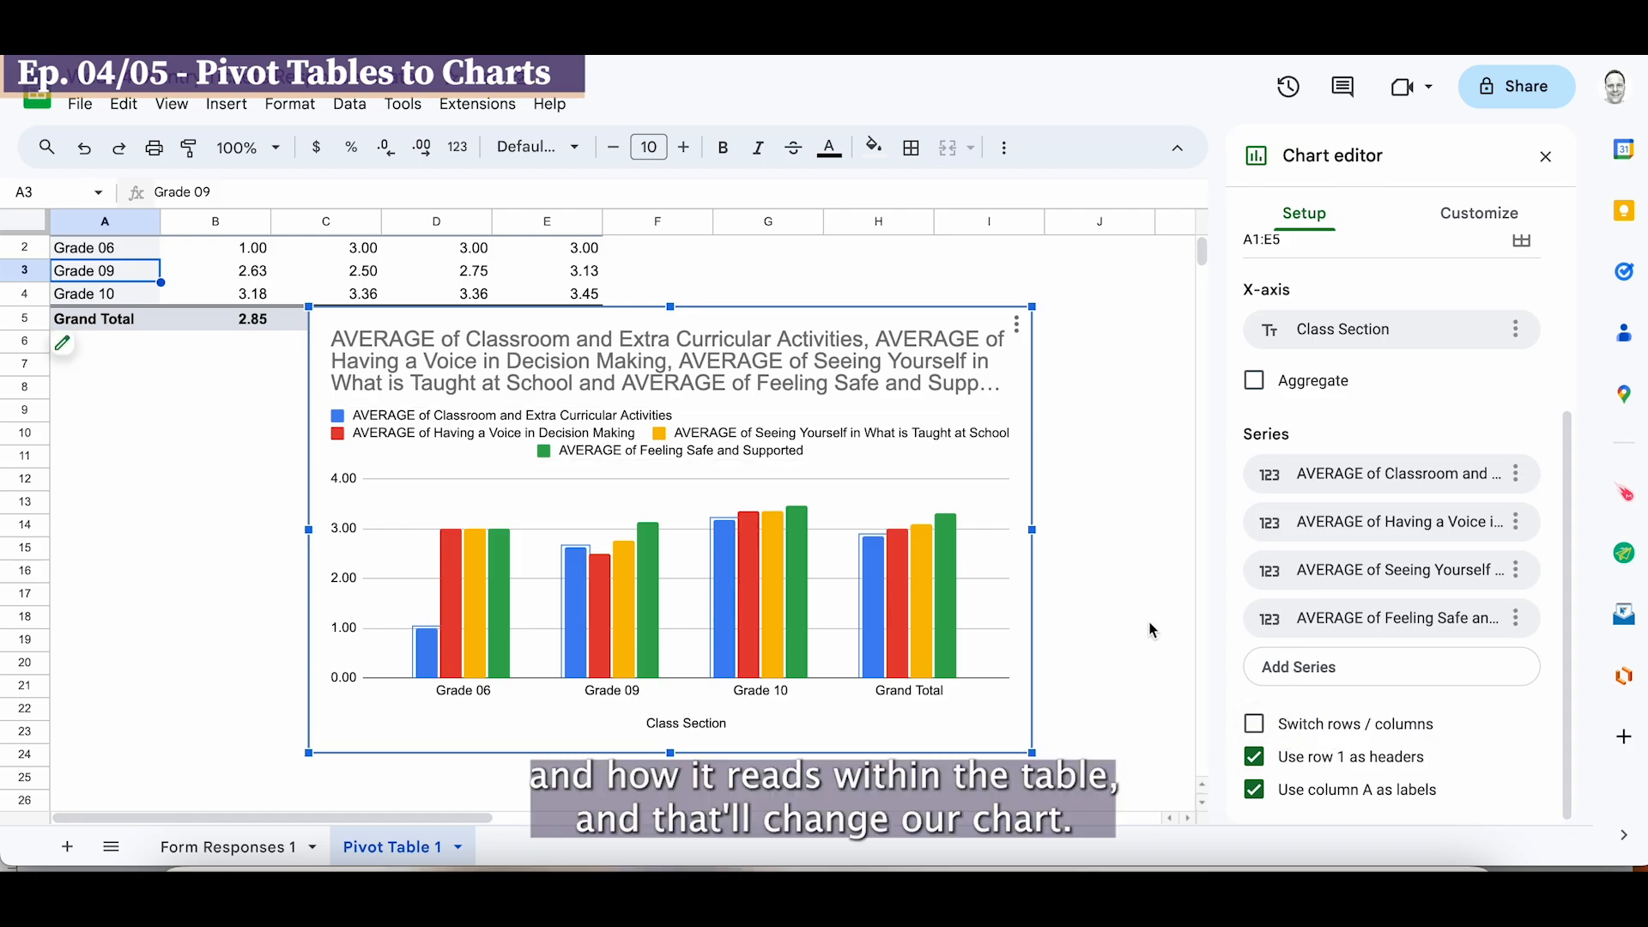
scroll(190, 304, "up", 1)
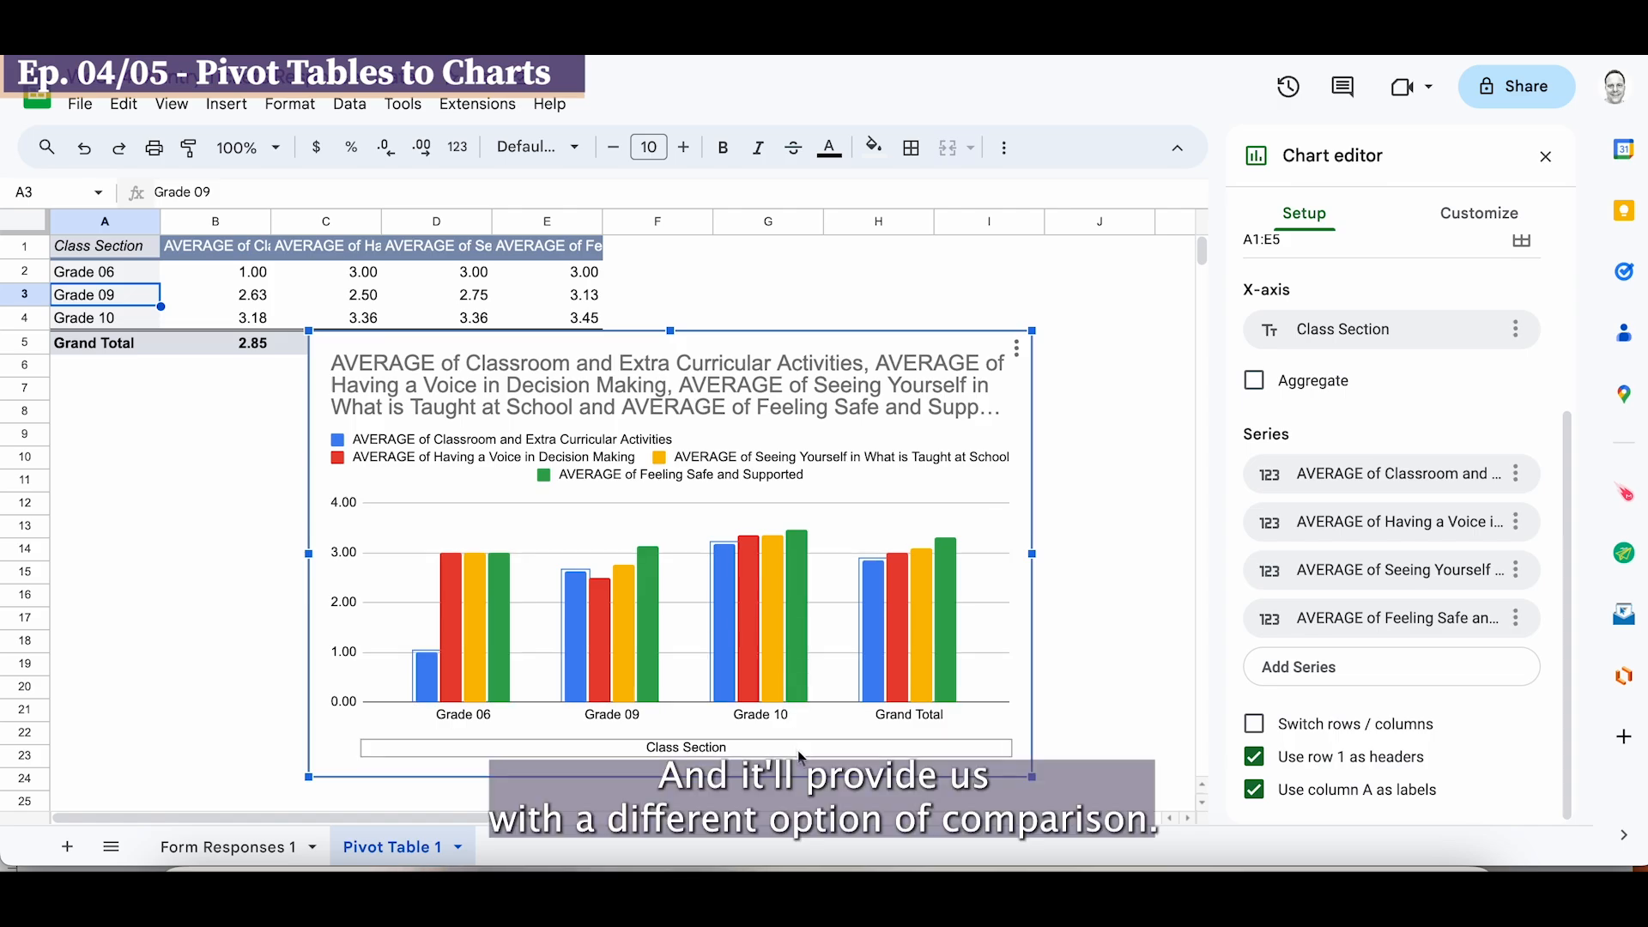
left_click(1255, 725)
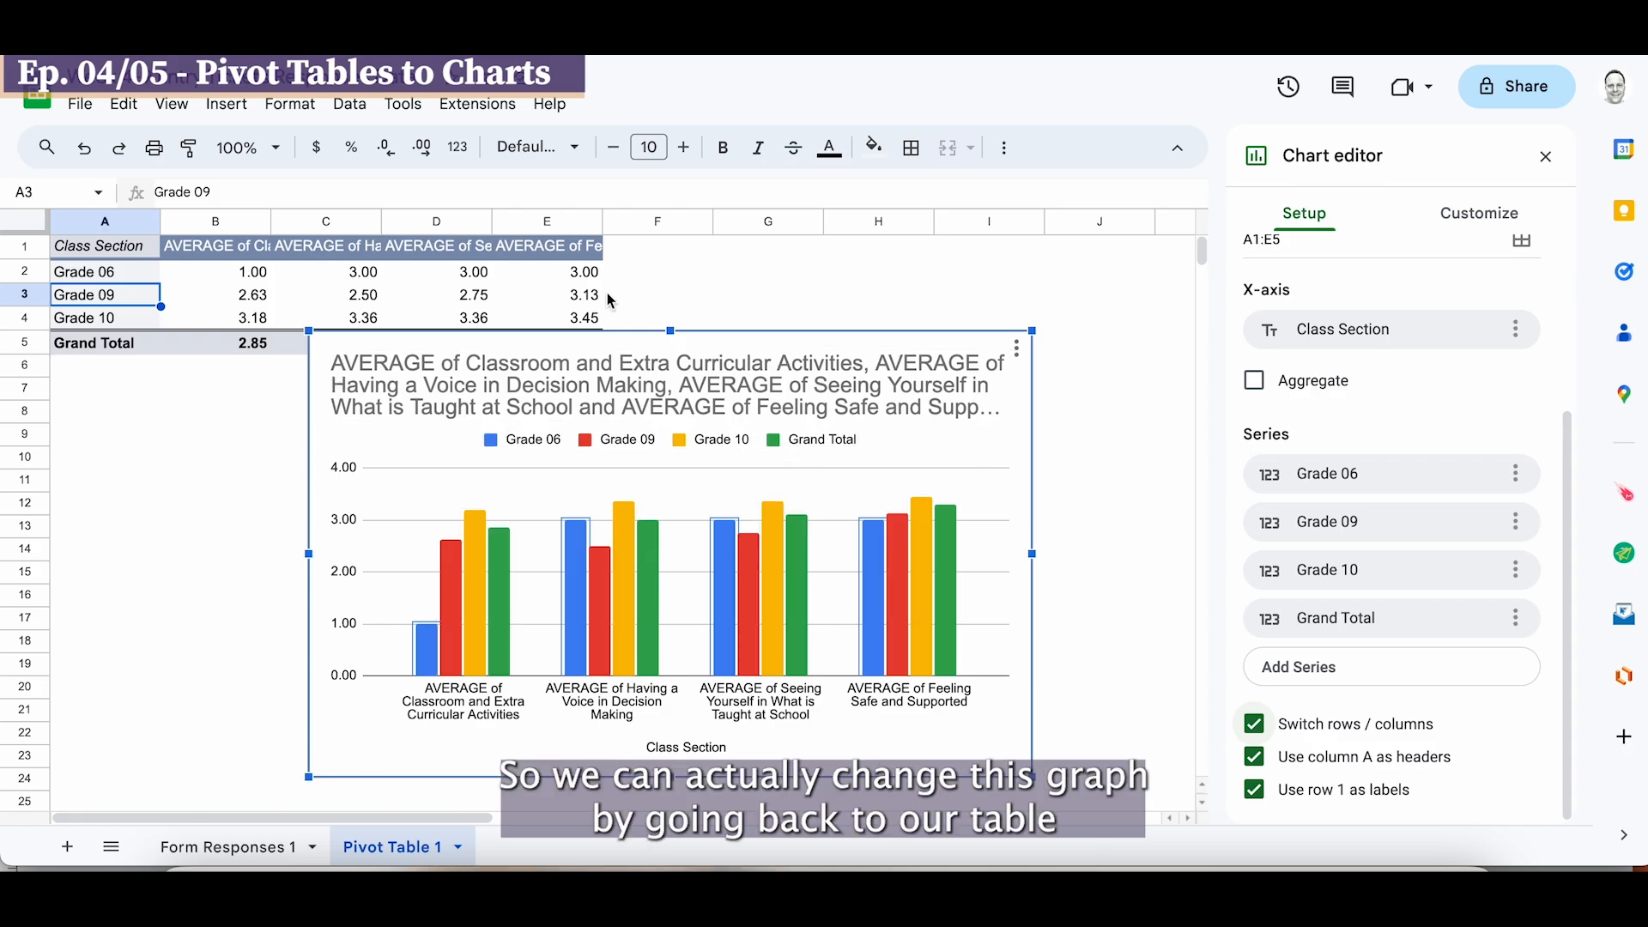
Rename the pivot table header in B1 to "Classroom and Extra Curricular Activities" by removing "AVERAGE of"
left_click(208, 251)
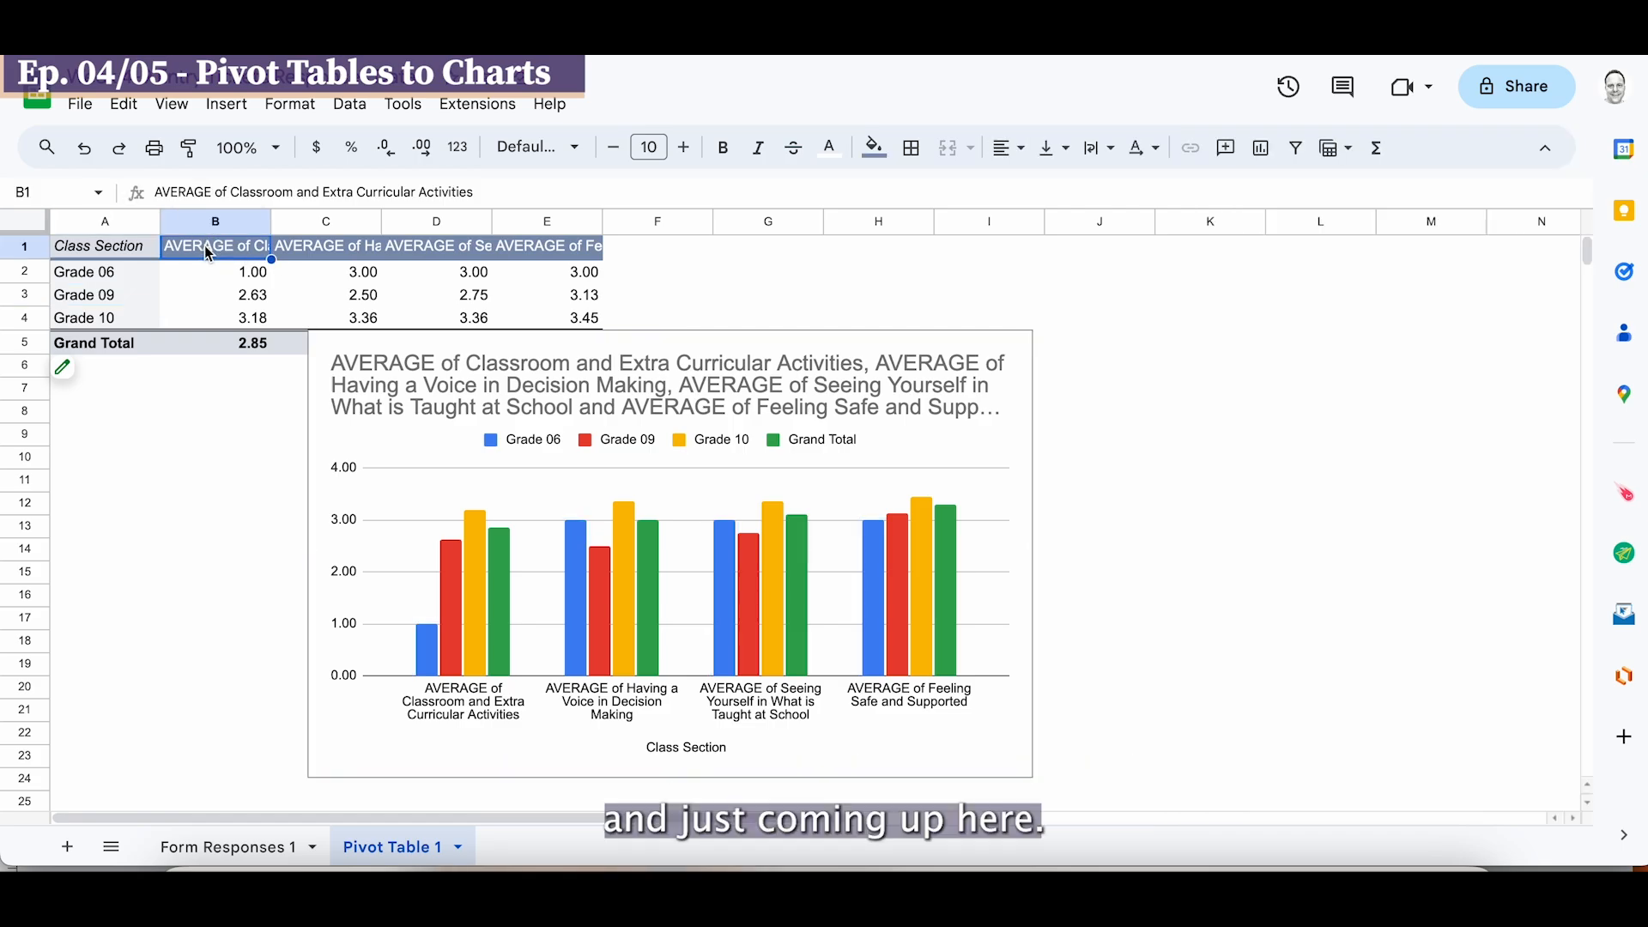
double_click(209, 250)
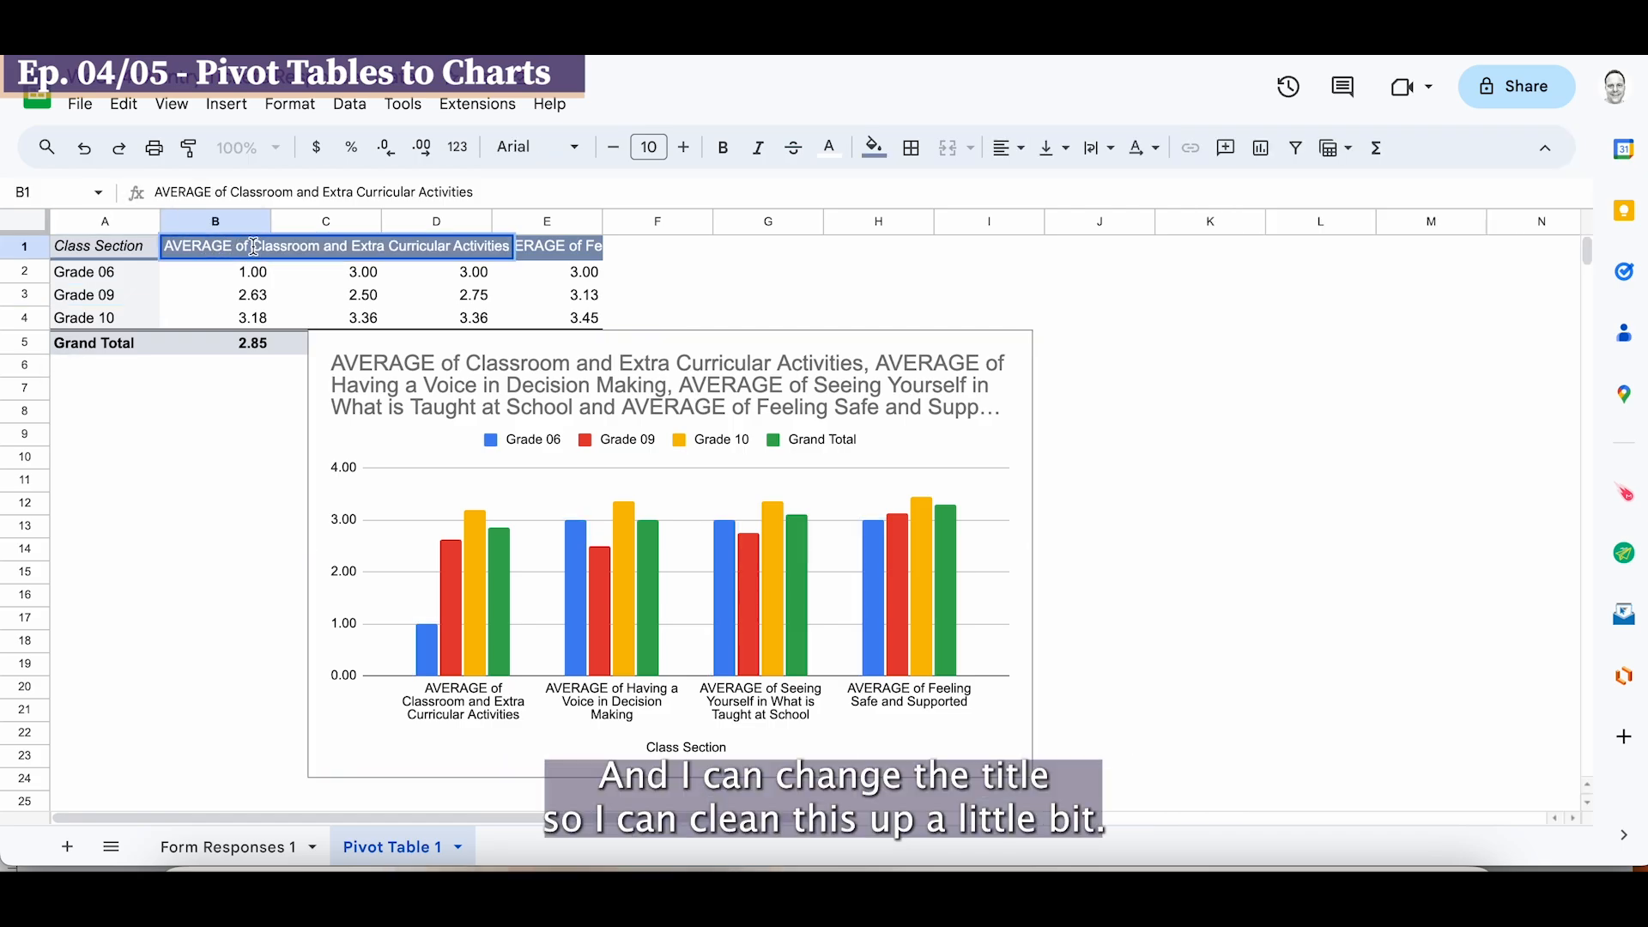
key("BackSpace")
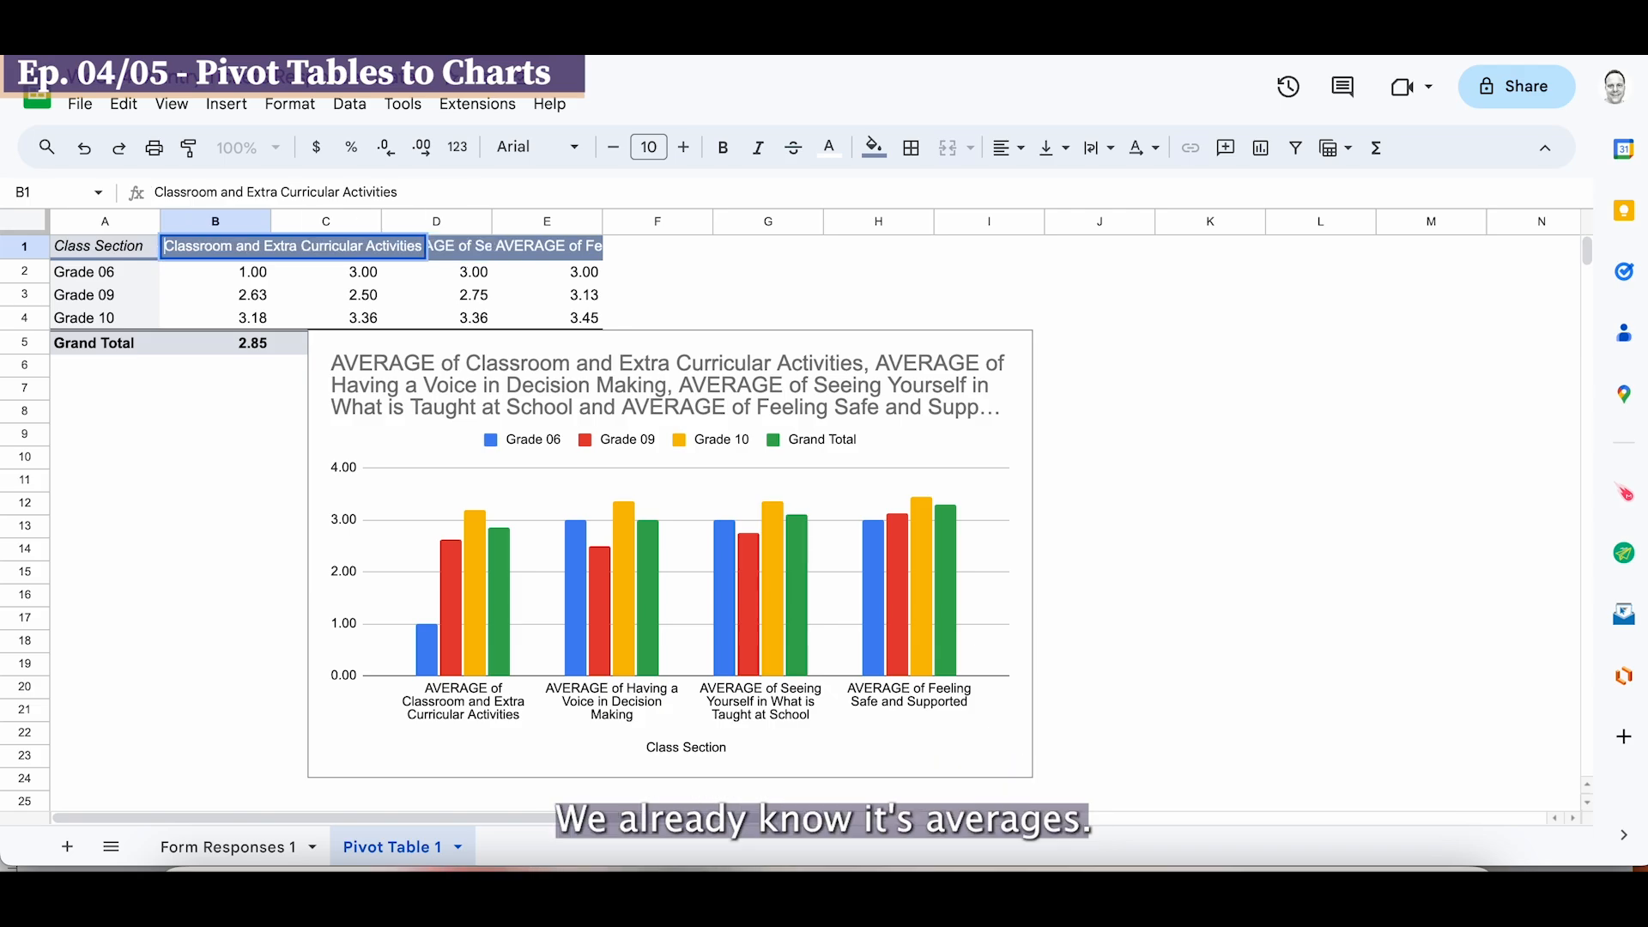
key("Return")
Shorten the pivot table header in C1 to "Having a Voice in Decision Making"
left_click(379, 243)
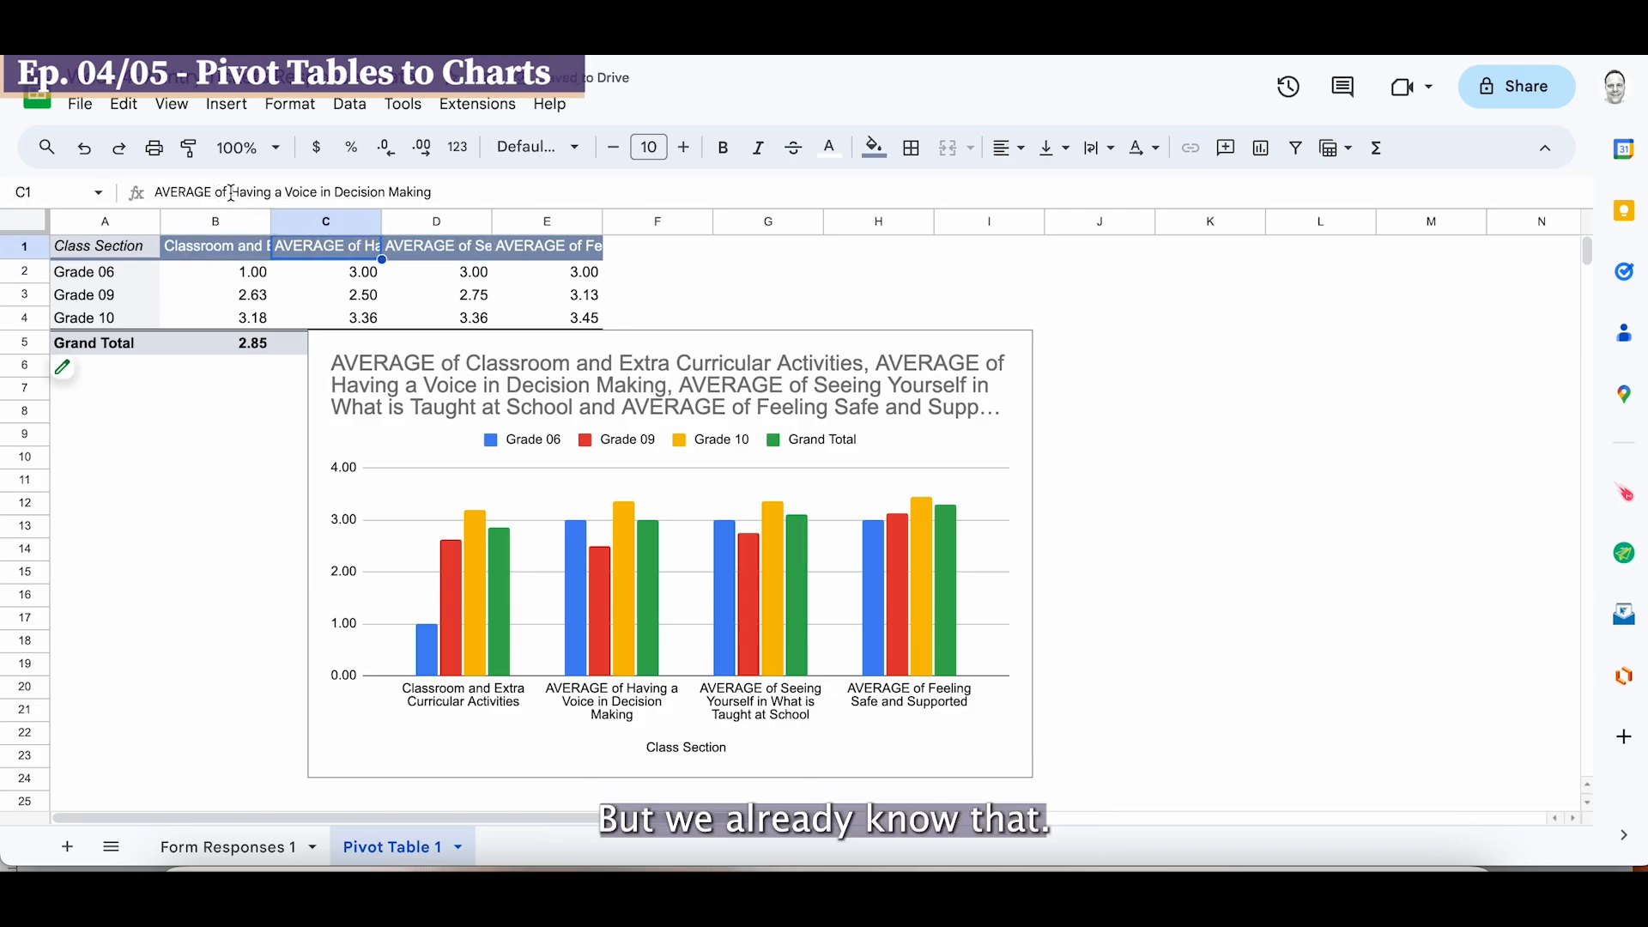
left_click_drag(230, 192, 158, 192)
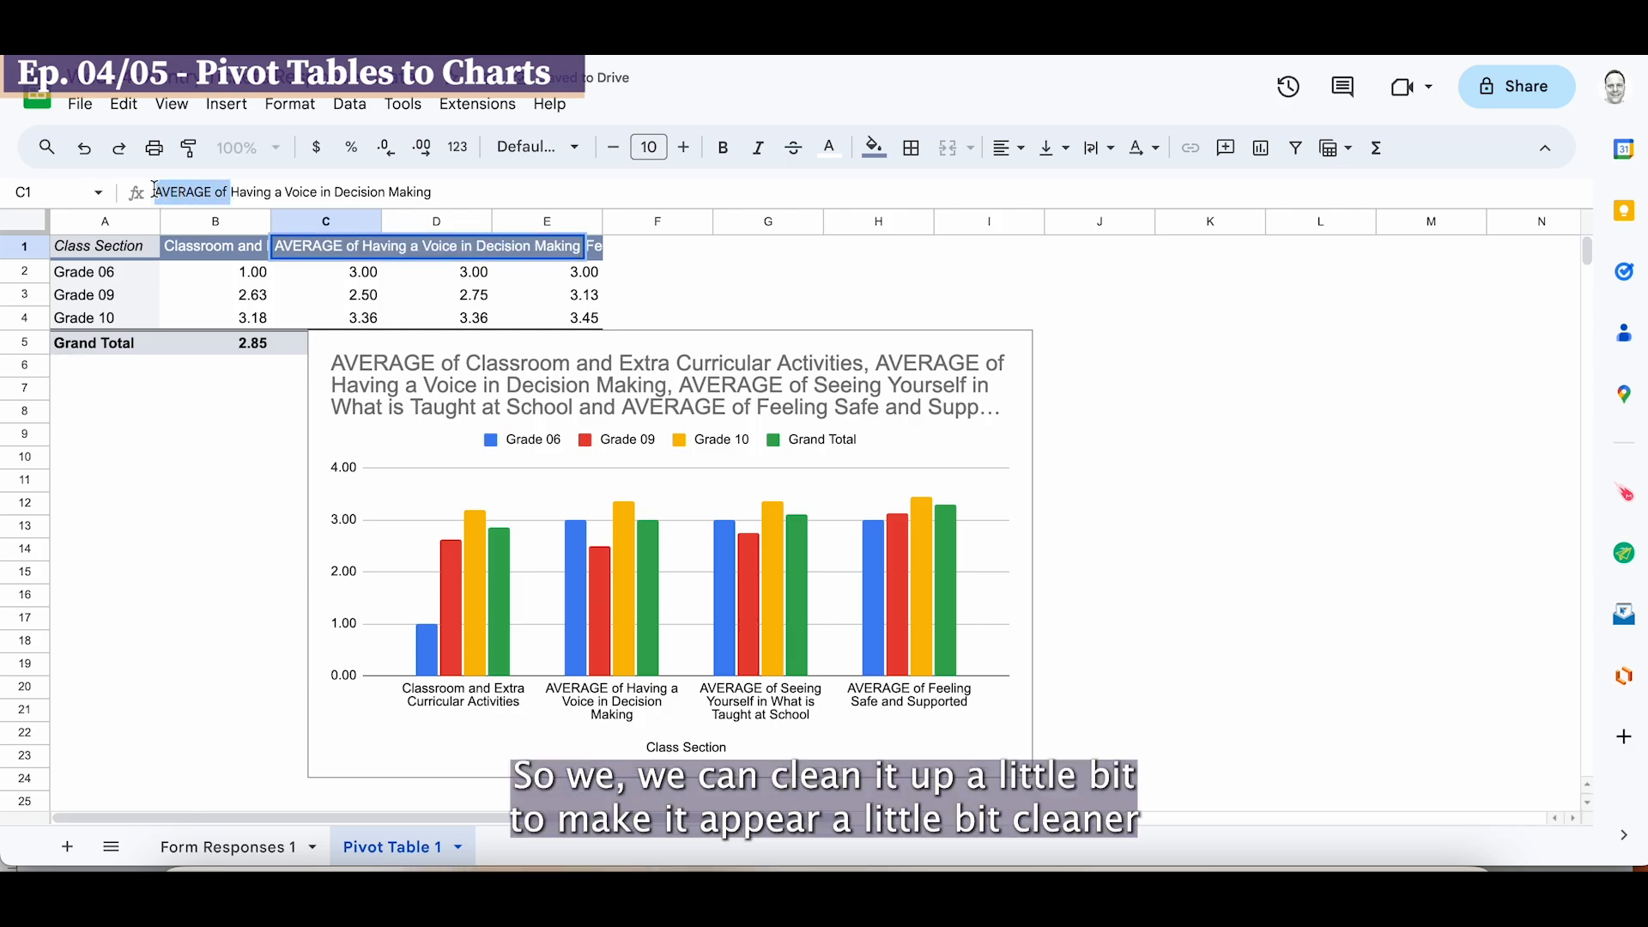
key("BackSpace")
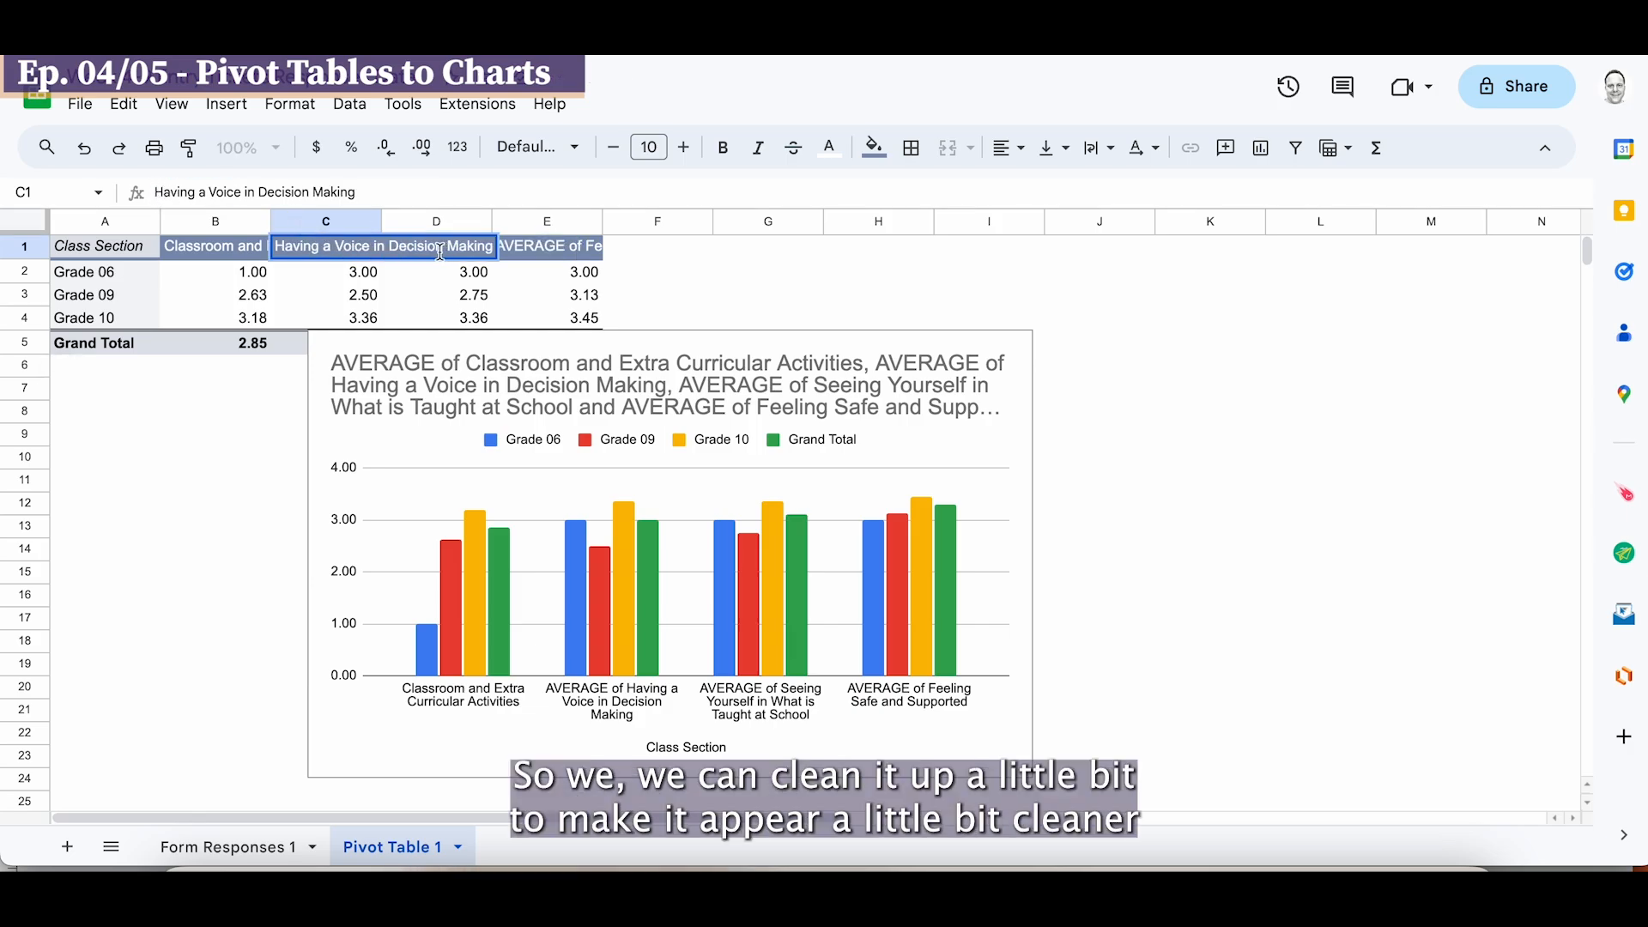
left_click(440, 276)
Remove "AVERAGE of" from the D1 header so it reads "Seeing Yourself in What is Taught at School"
left_click(439, 249)
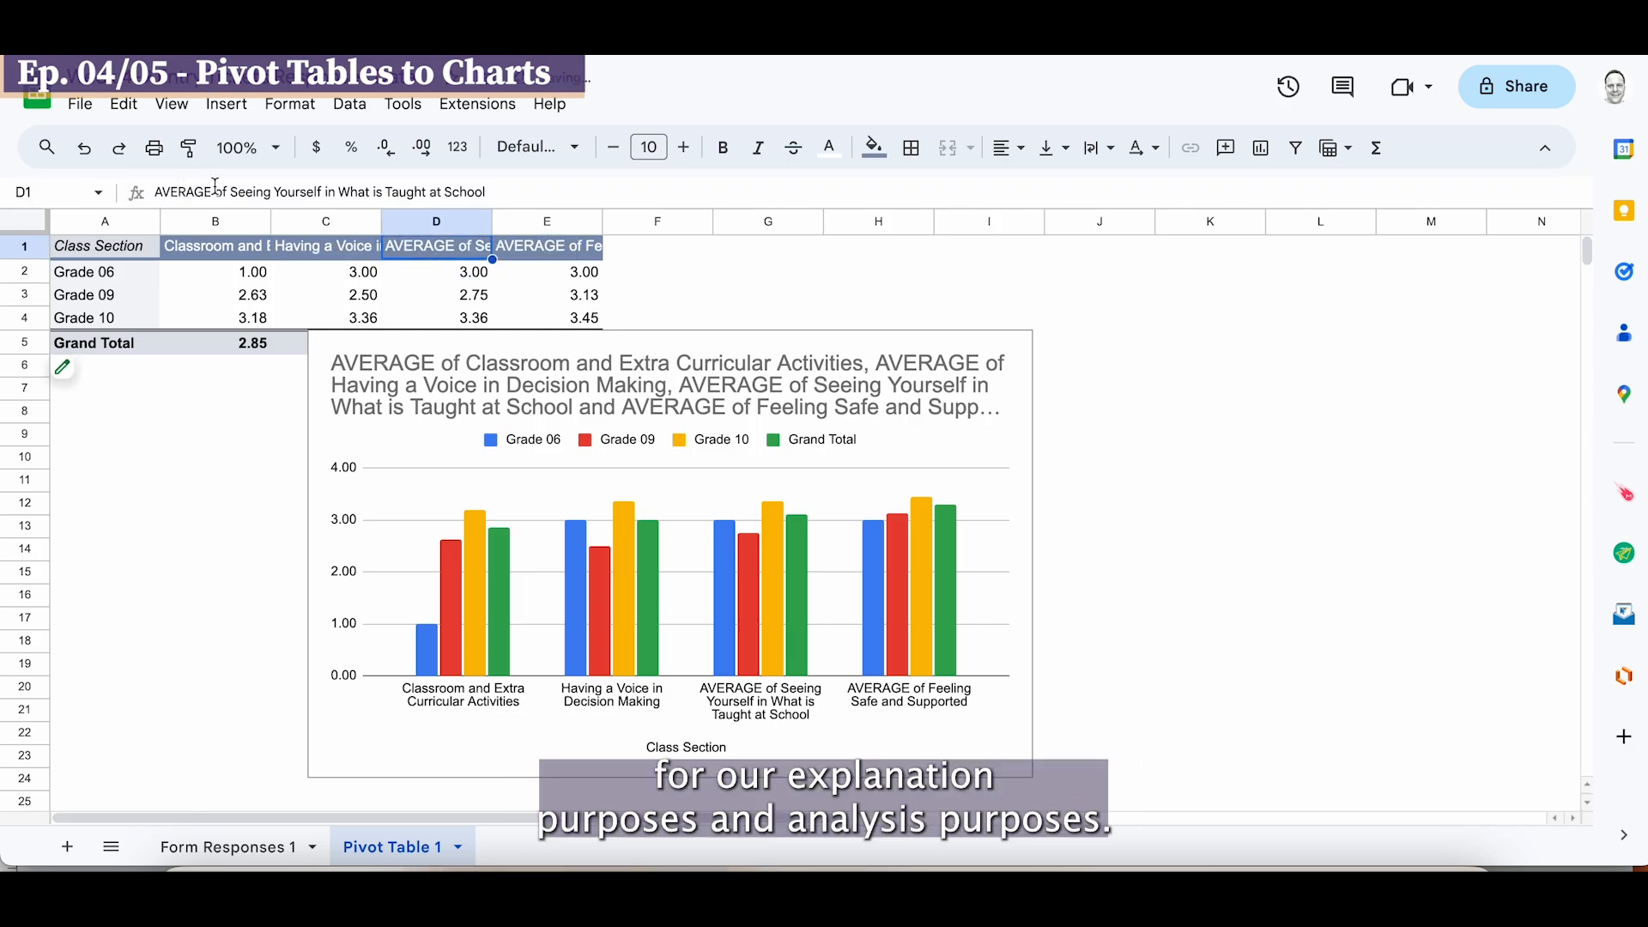
left_click_drag(230, 192, 157, 194)
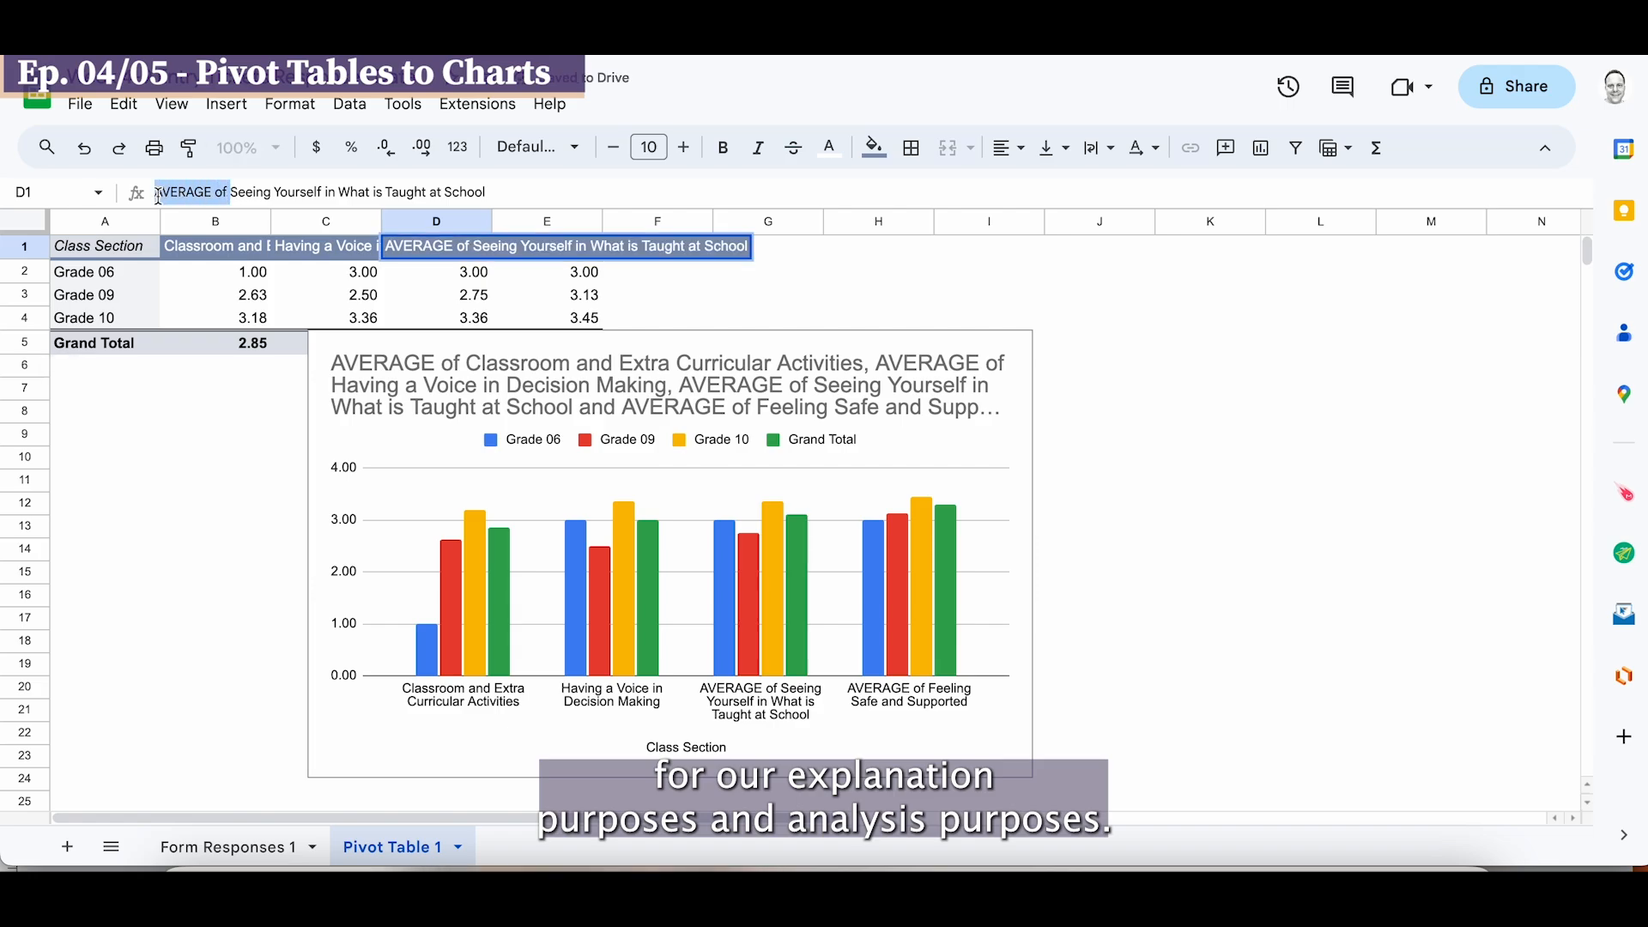
key("BackSpace")
key("Return")
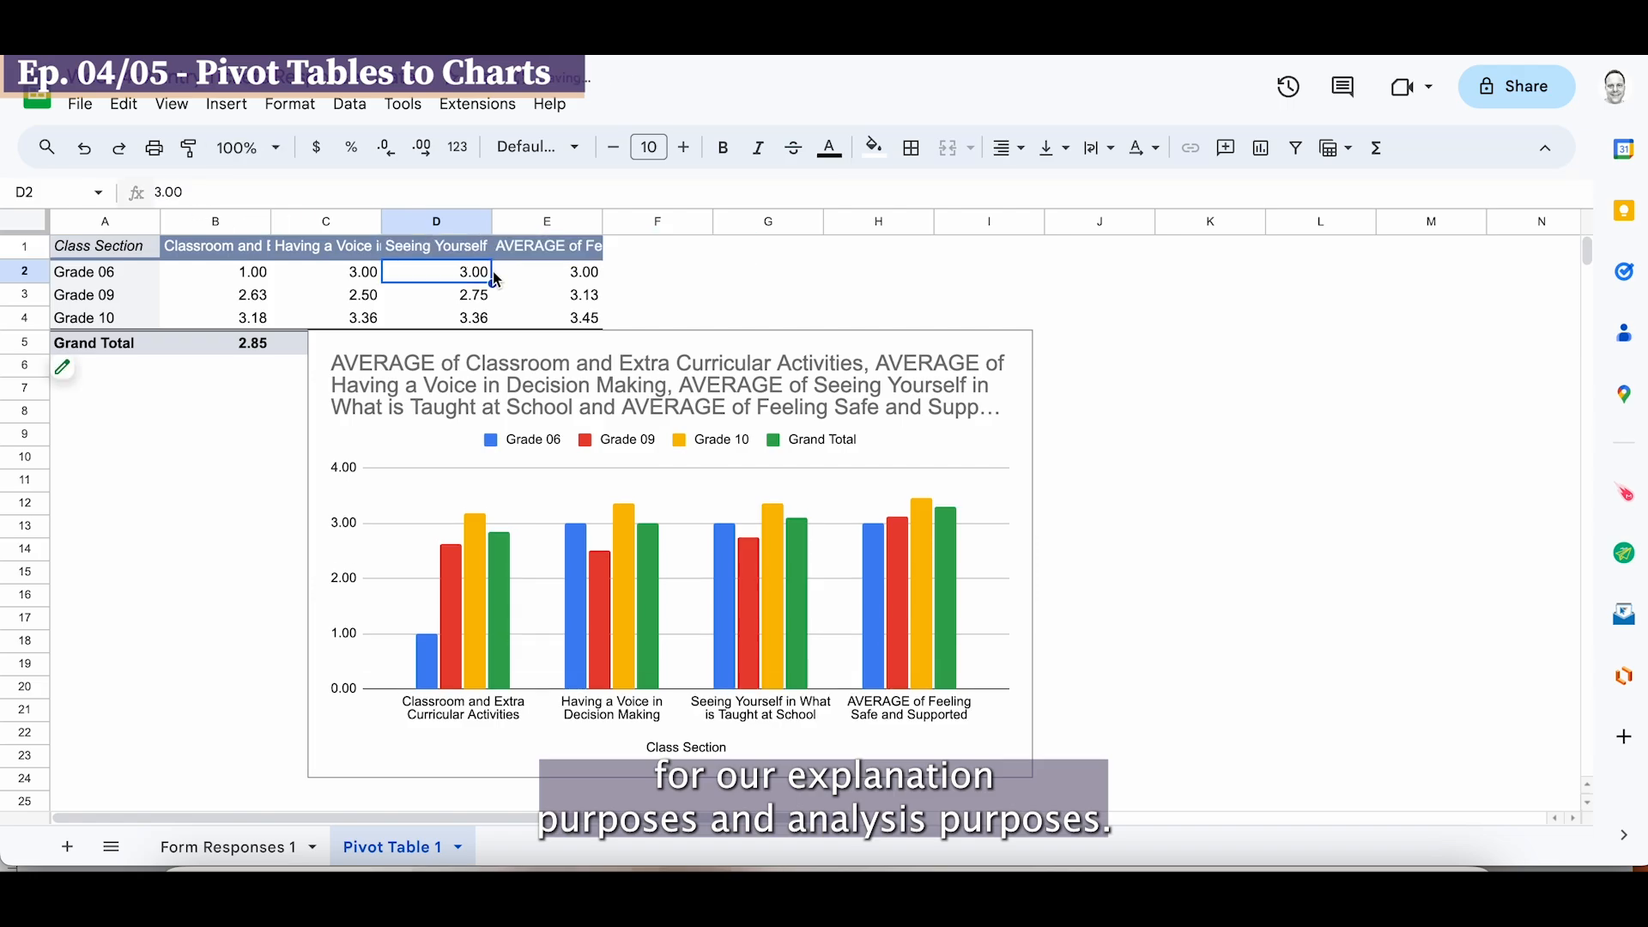
Rename the pivot table header in E1 to "Feeling Safe and Supported"
left_click(519, 249)
left_click(231, 192)
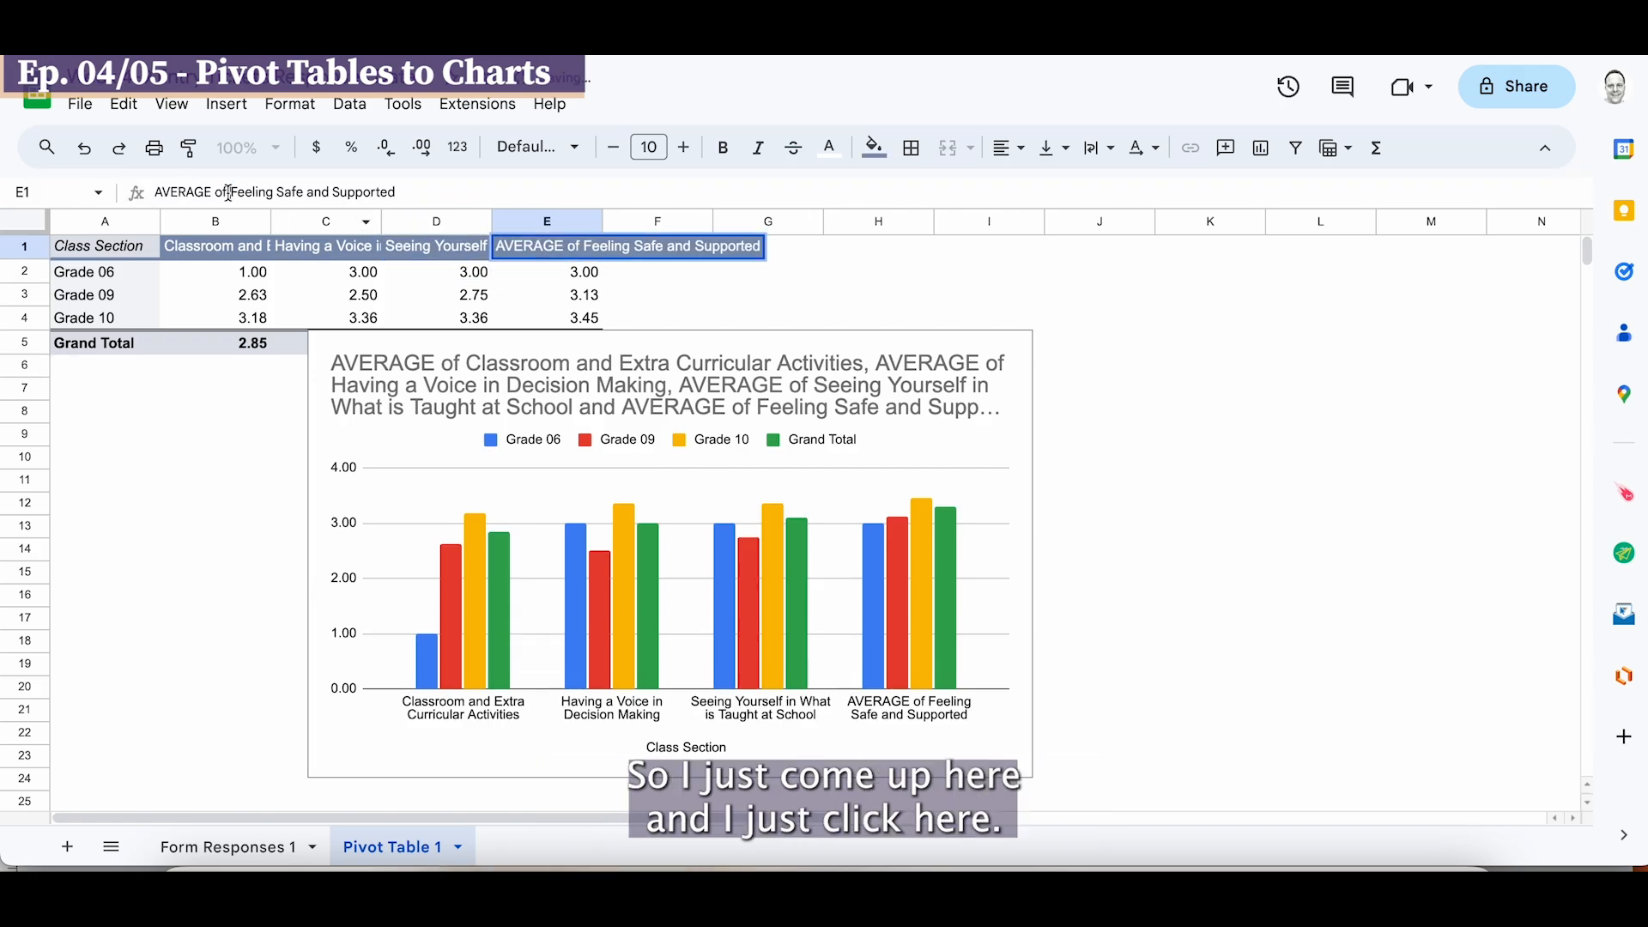
left_click_drag(230, 193, 158, 194)
key("BackSpace")
key("Return")
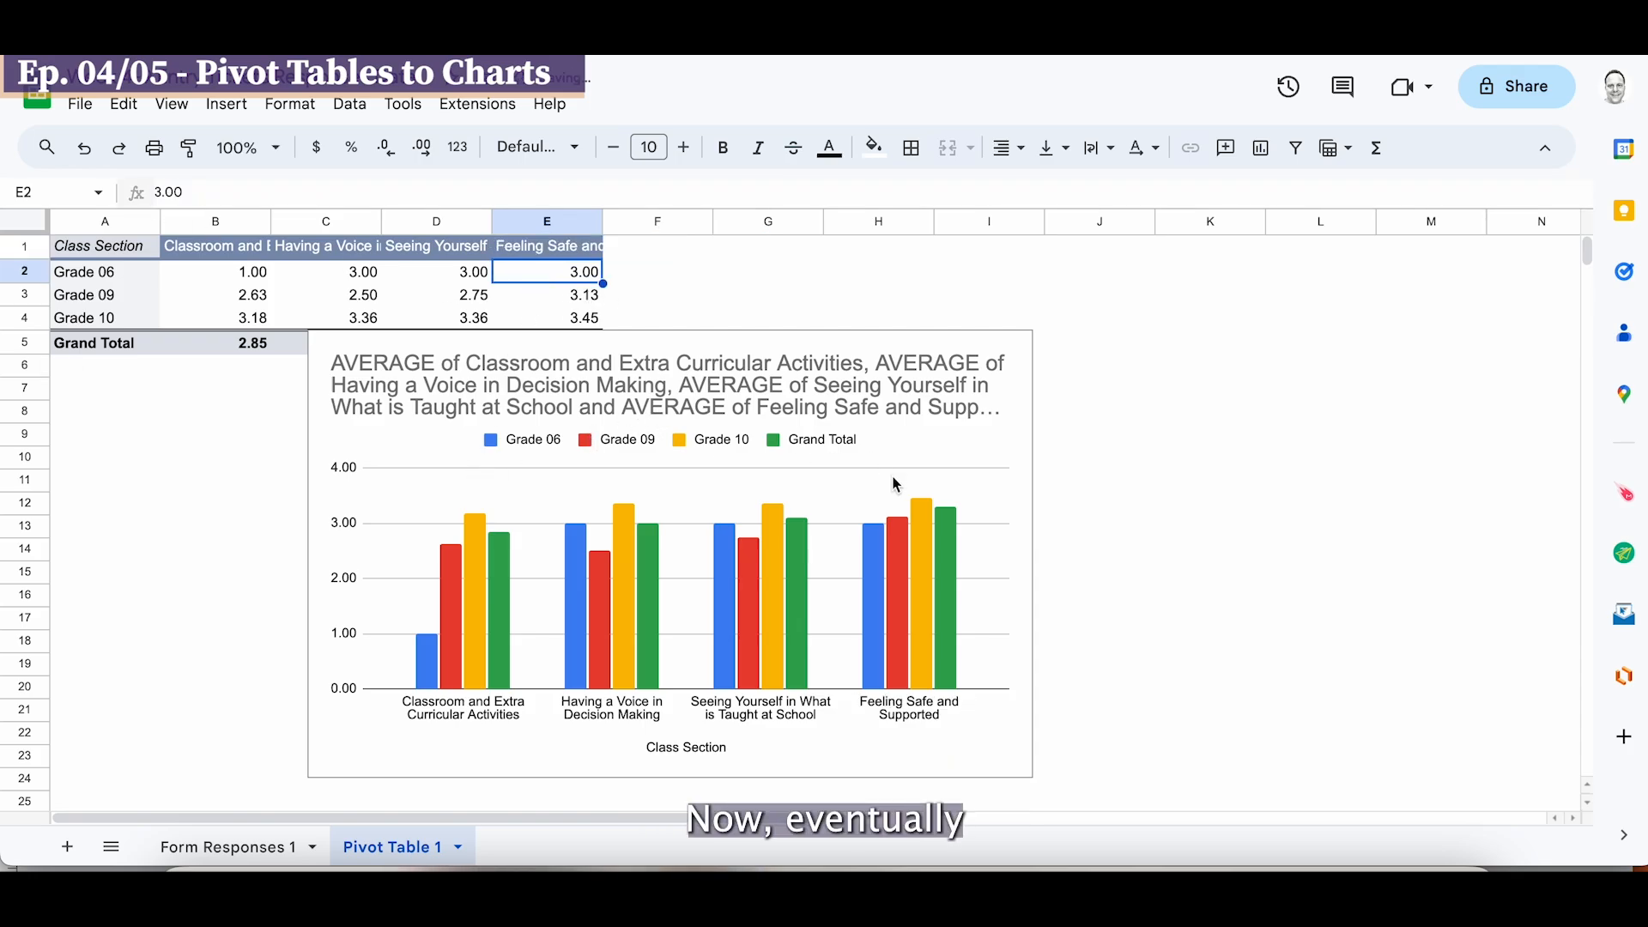
Open the pivot table for editing and turn off totals for the Class Section rows
left_click(1013, 352)
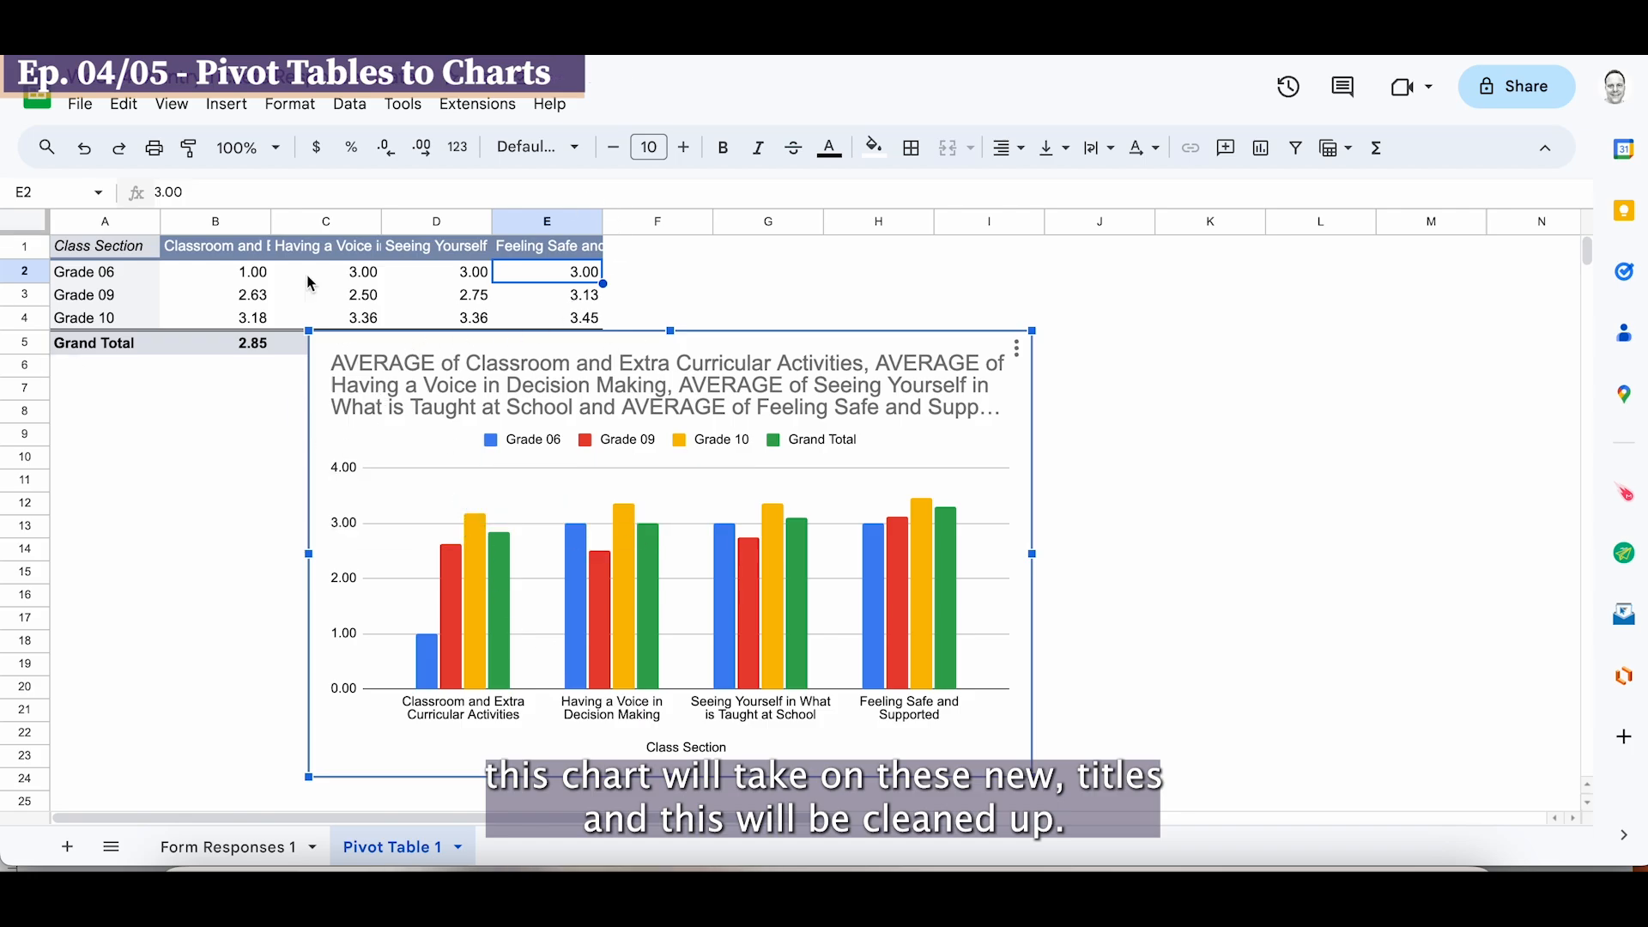
left_click(214, 251)
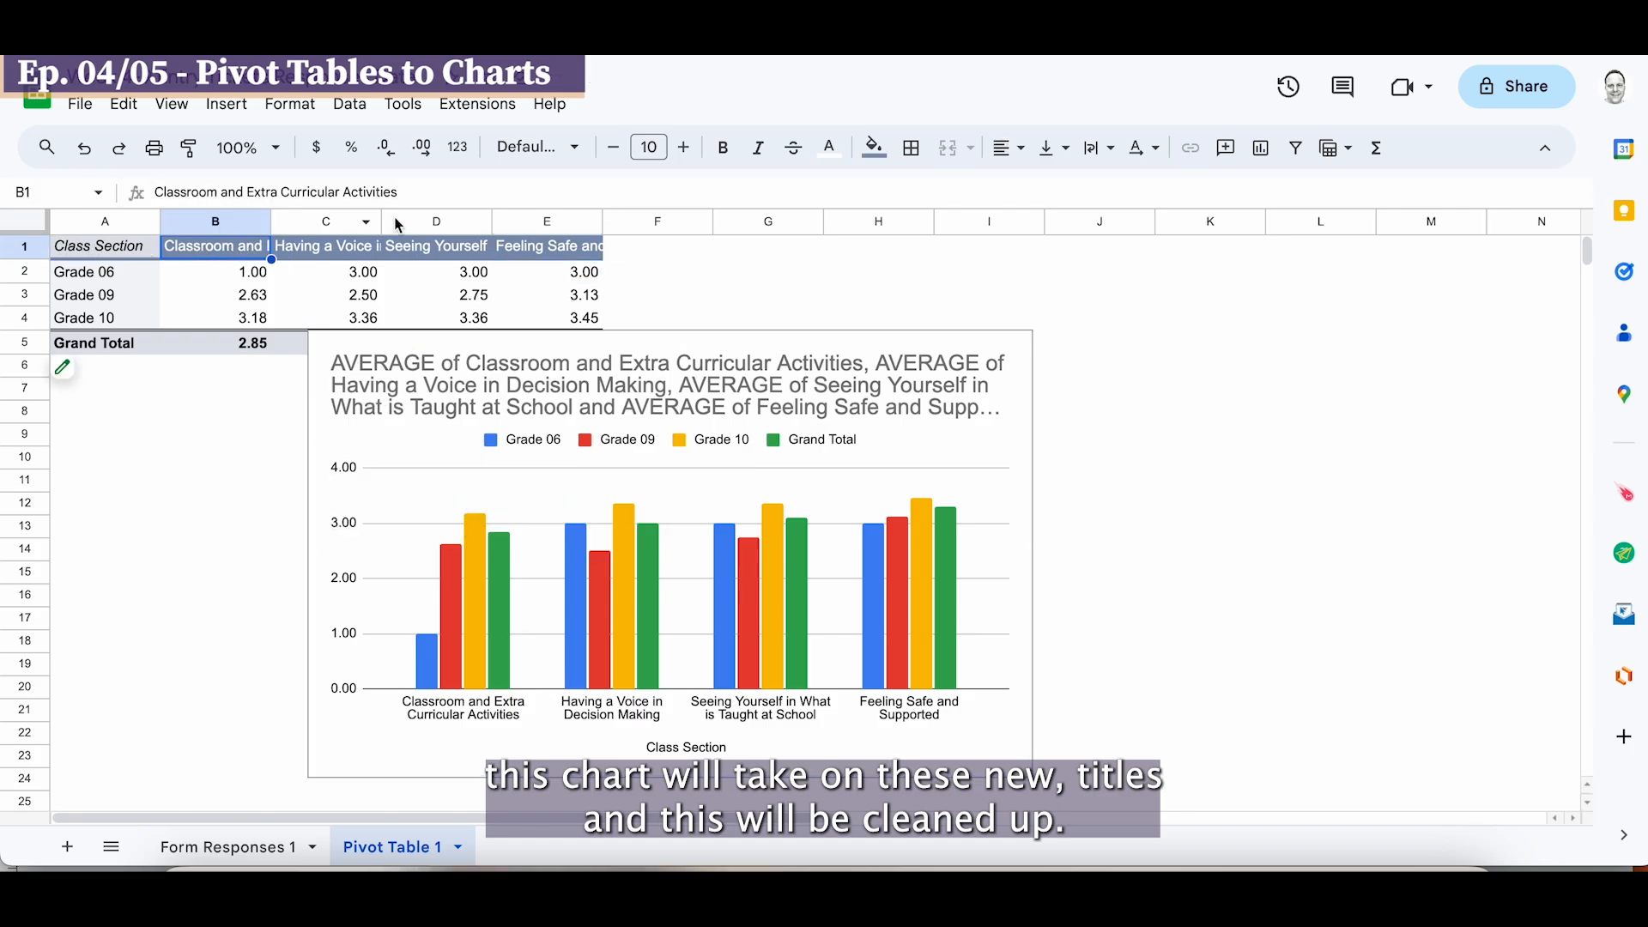
left_click(320, 252)
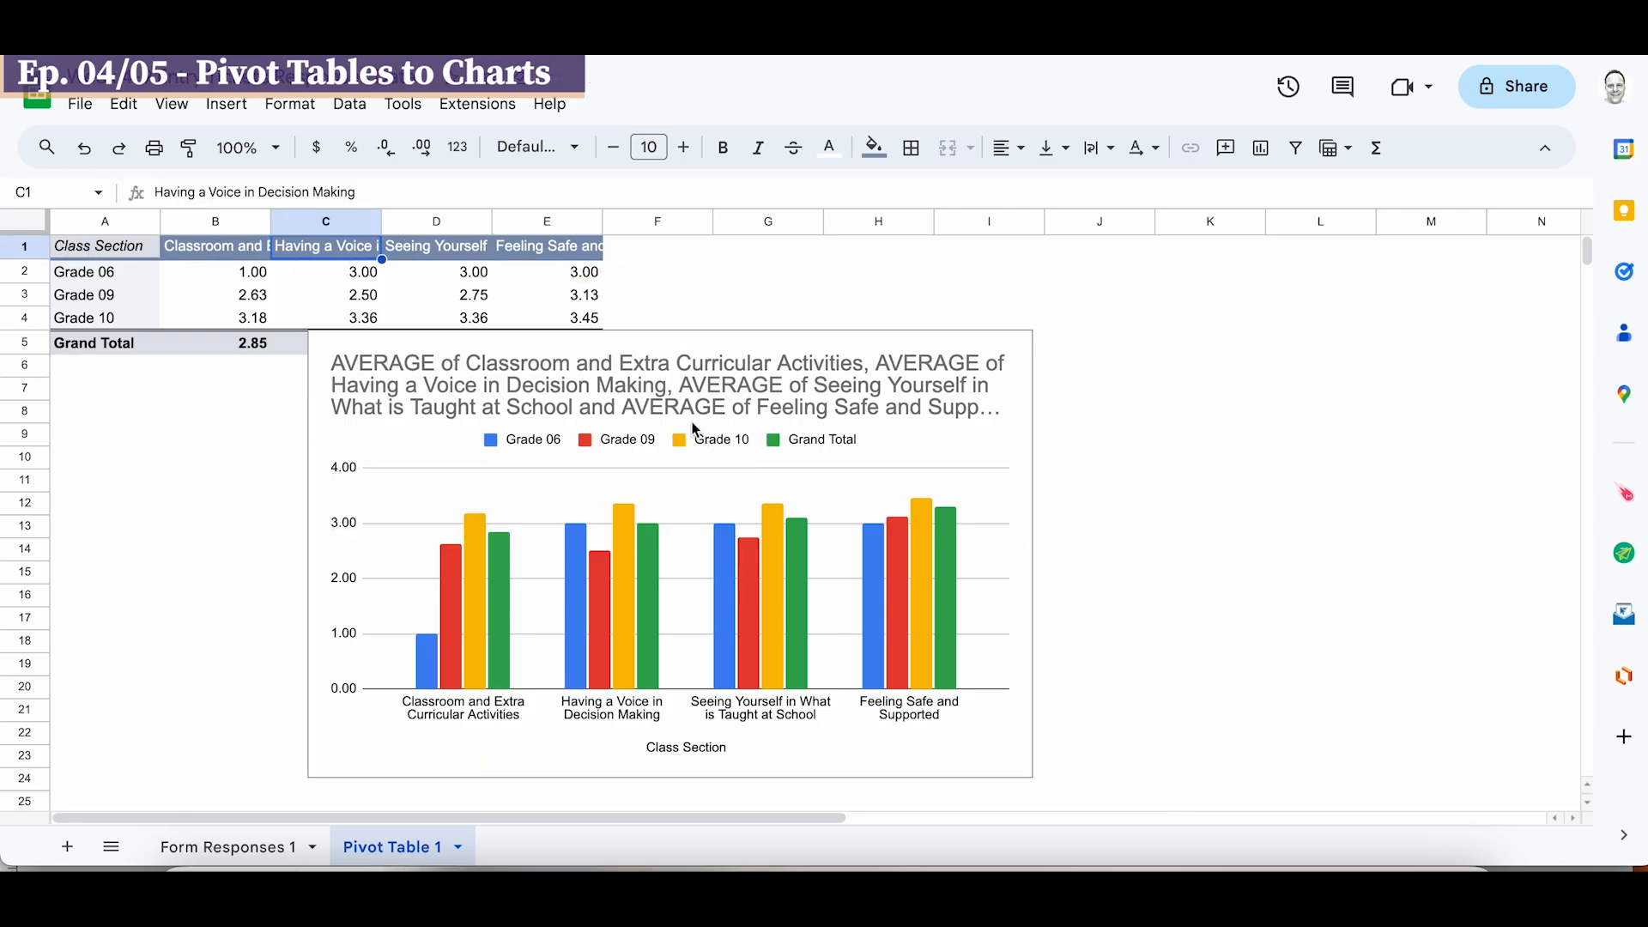
mouse_move(276, 396)
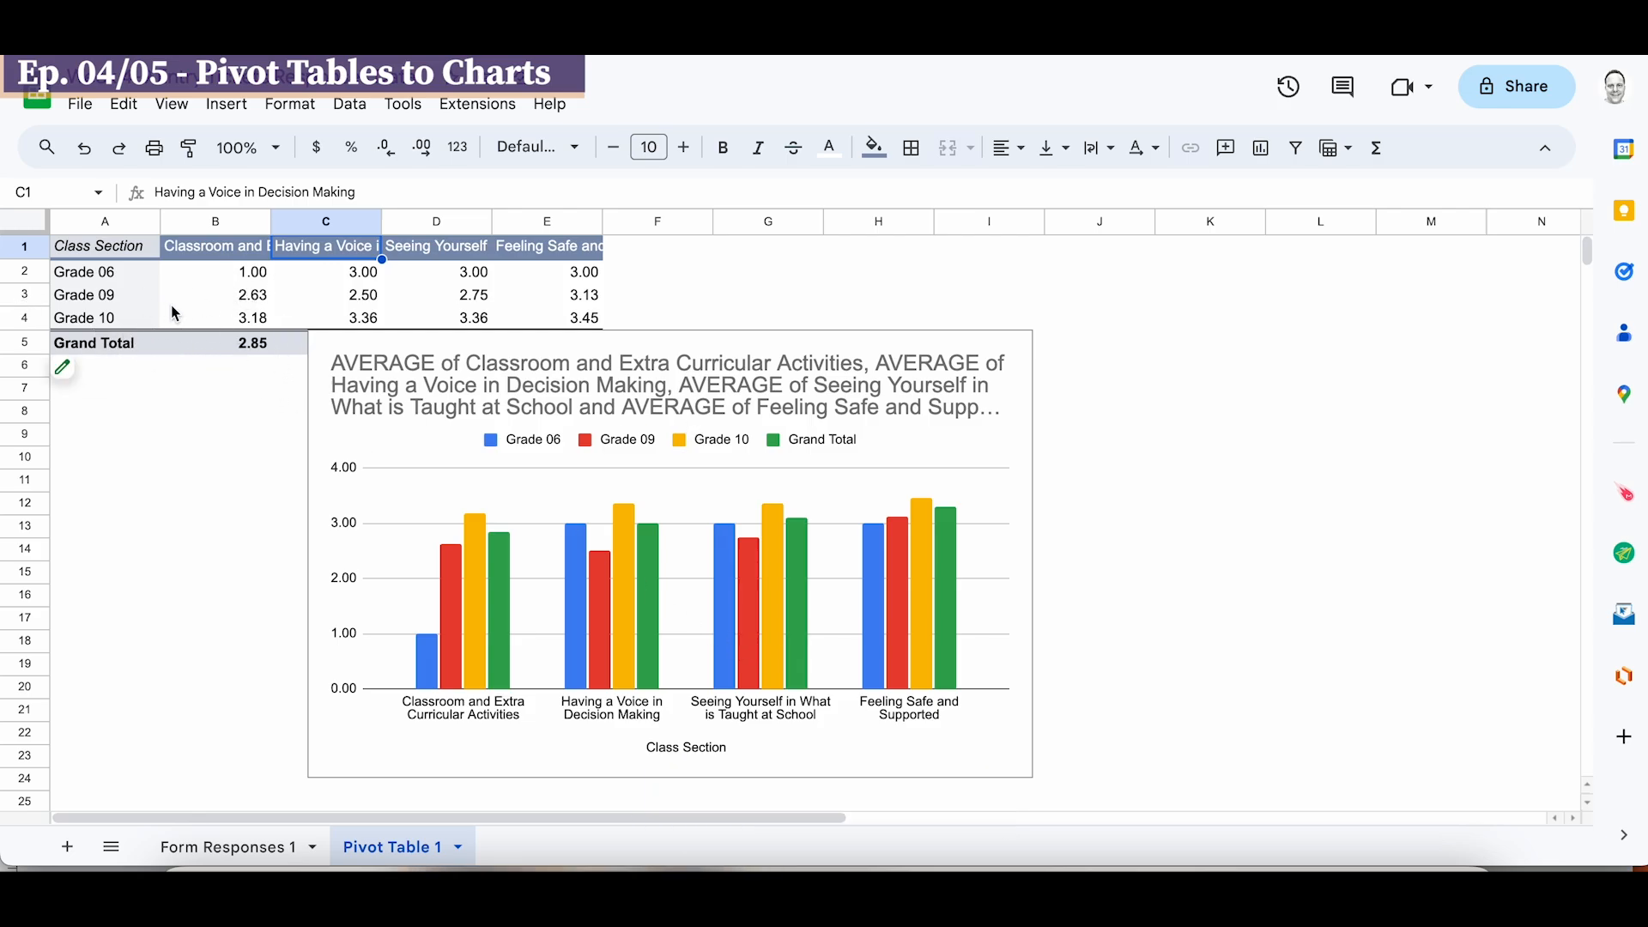
mouse_move(77, 378)
left_click(81, 372)
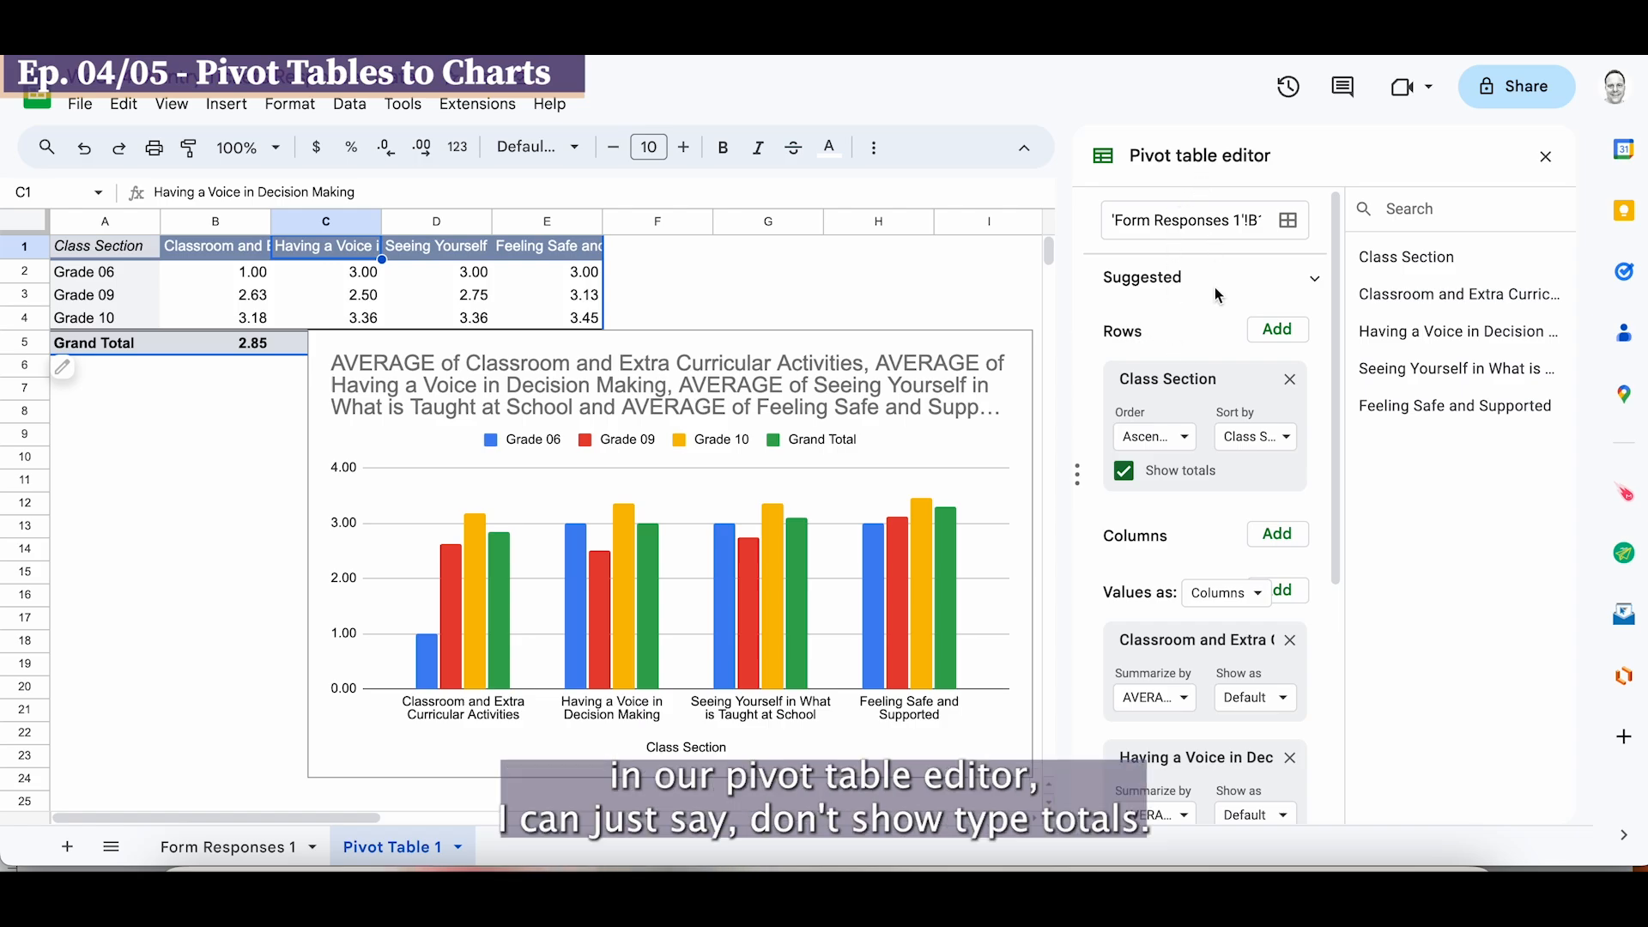
left_click(1126, 477)
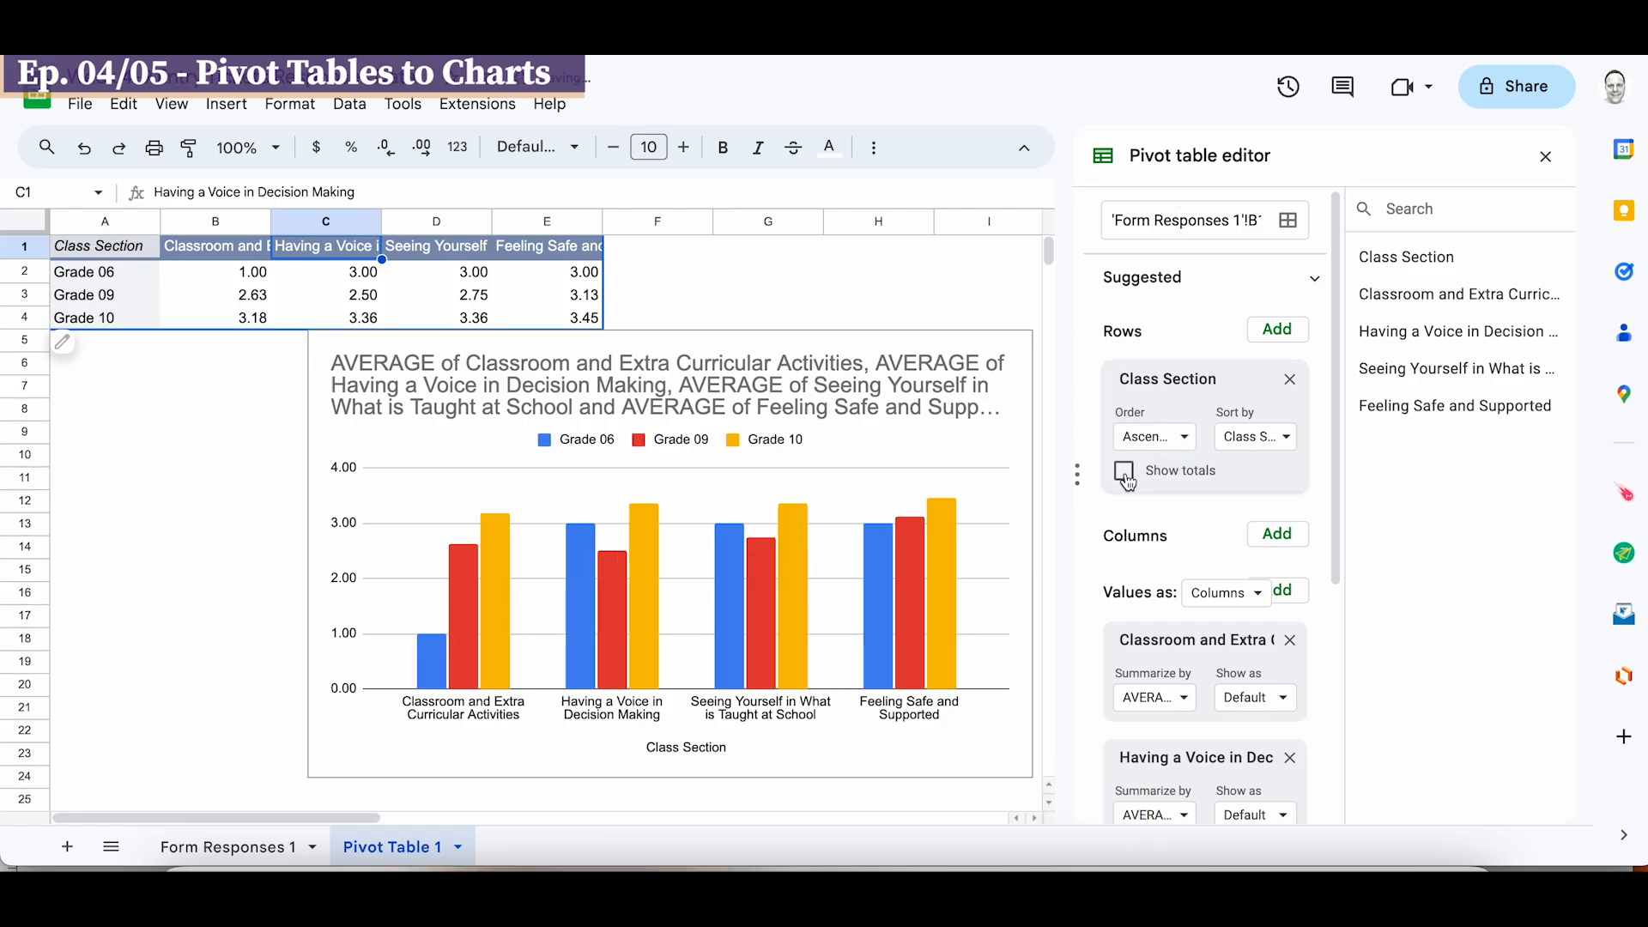
Examine how the pivot table's column headers relate to the chart's title and its horizontal axis labels
left_click(138, 251)
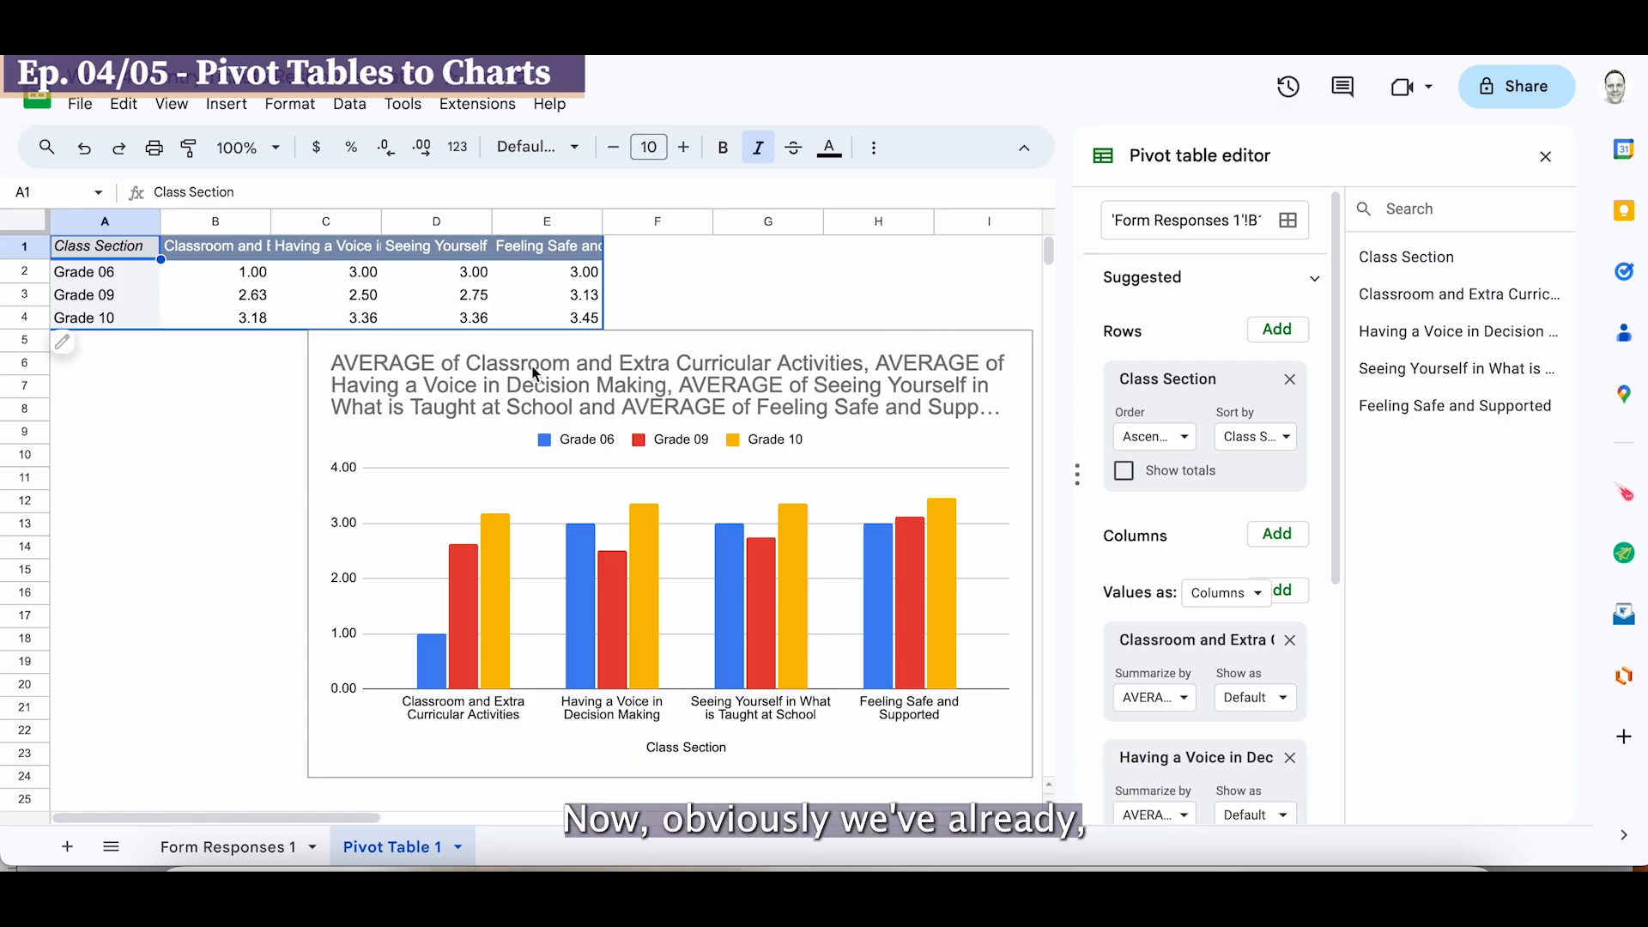
left_click(187, 254)
left_click(89, 249)
left_click(178, 249)
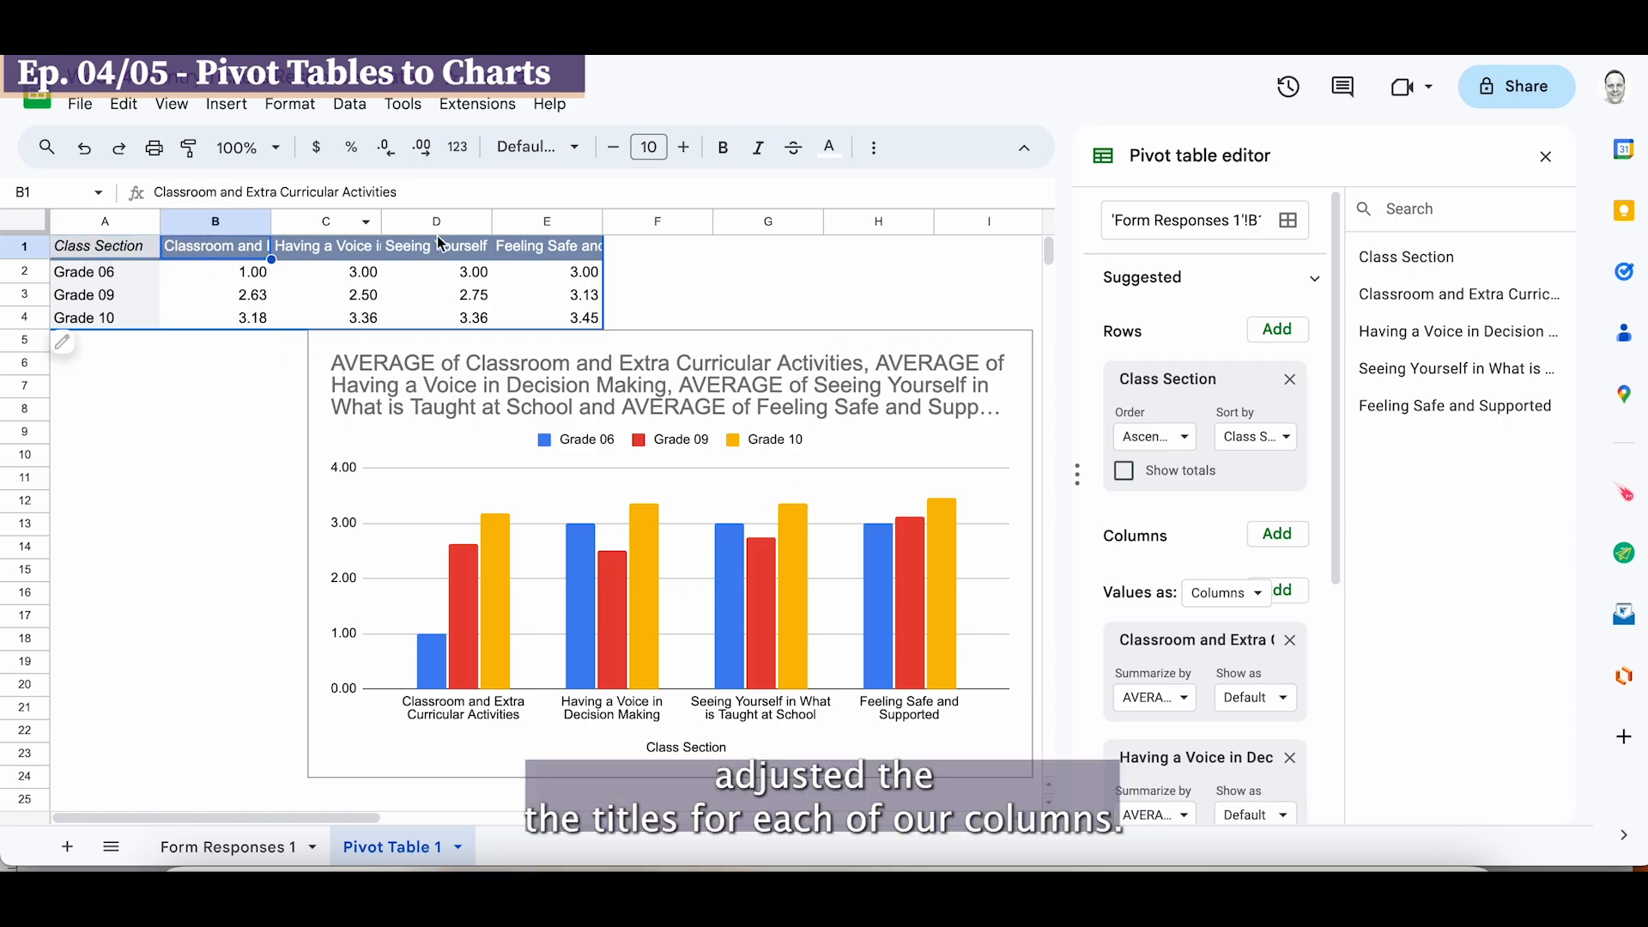
left_click(1000, 390)
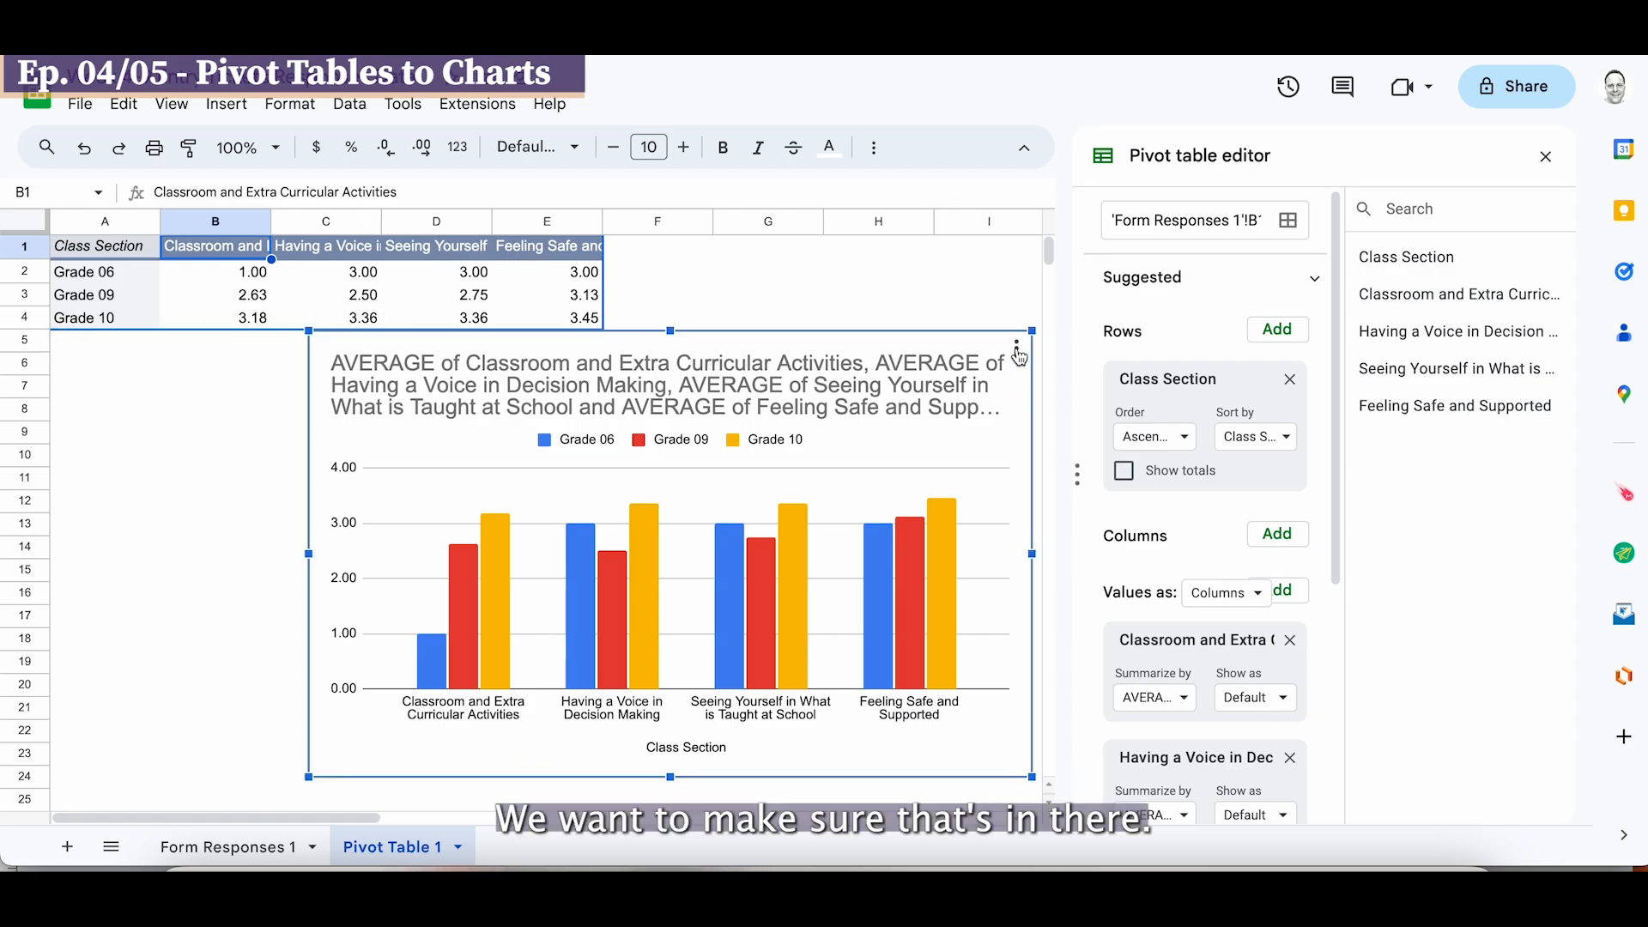
double_click(422, 380)
left_click(467, 368)
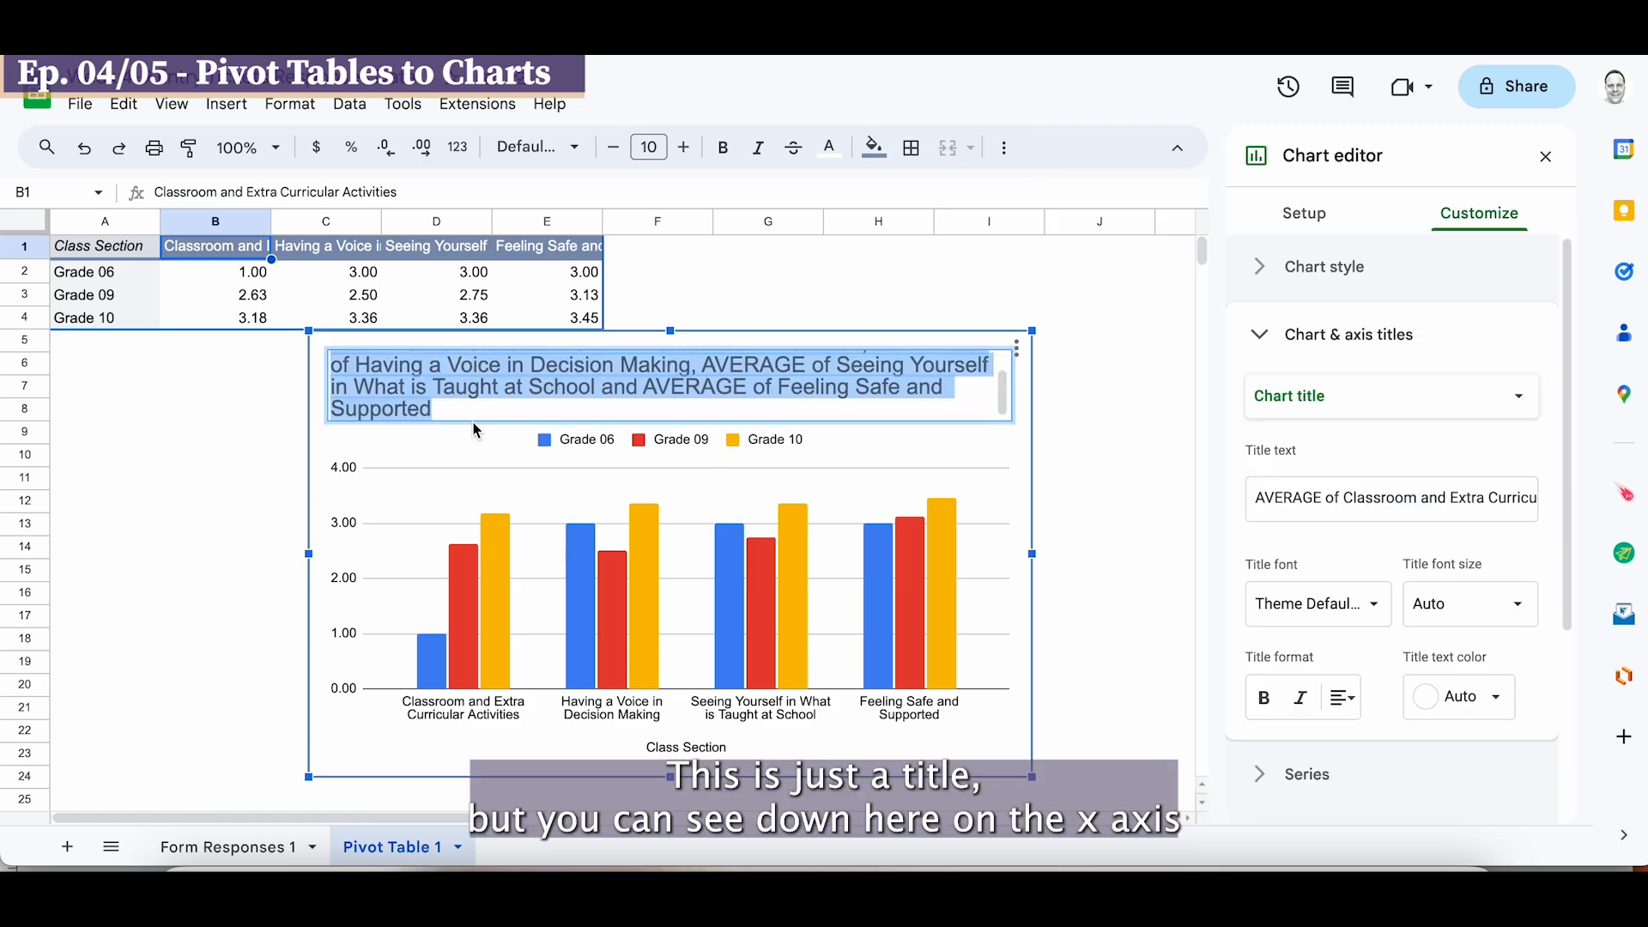
left_click(466, 715)
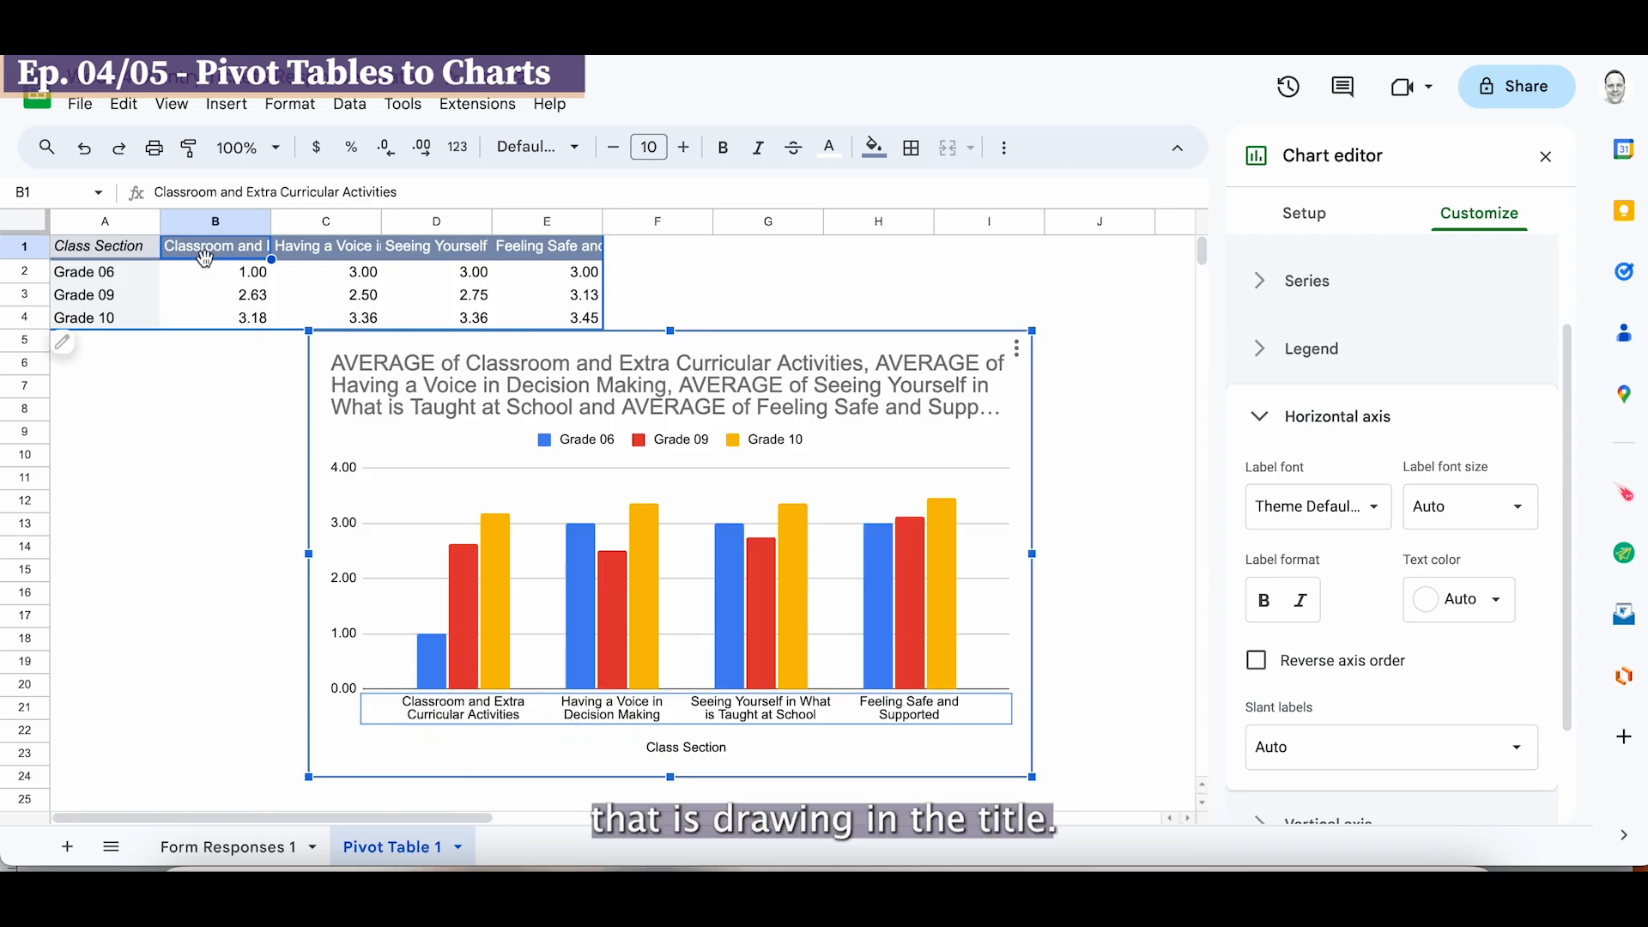
Try prefixing the B1 header with "CCCC" to see its effect on the chart, and undo the change
left_click(170, 247)
double_click(168, 246)
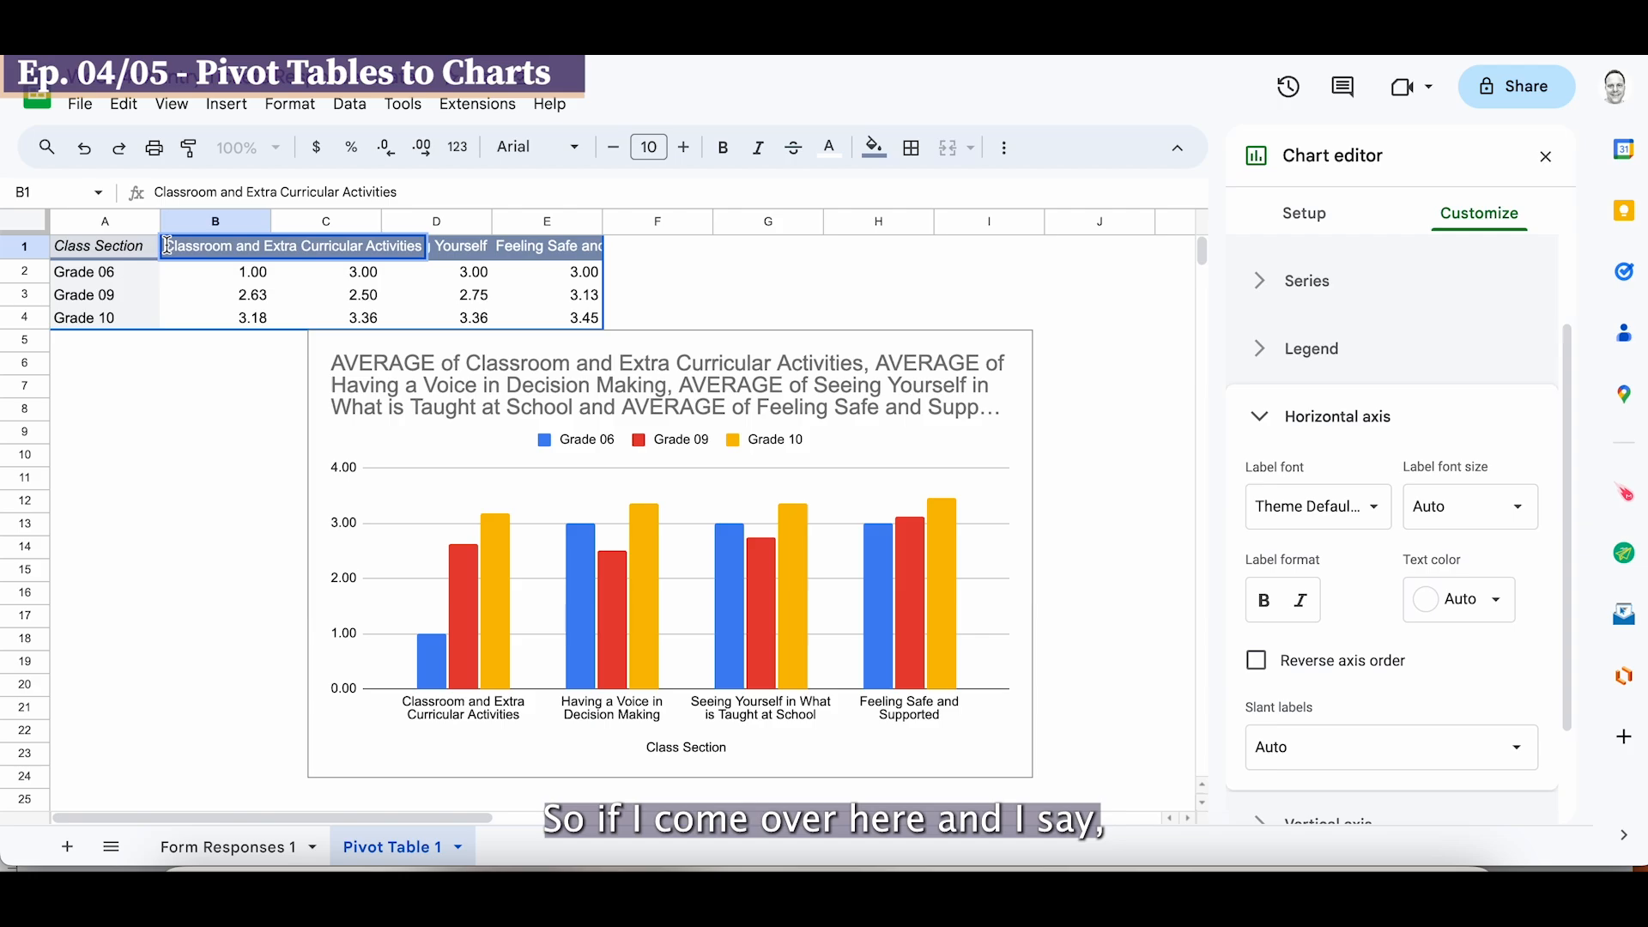
type("CCCC")
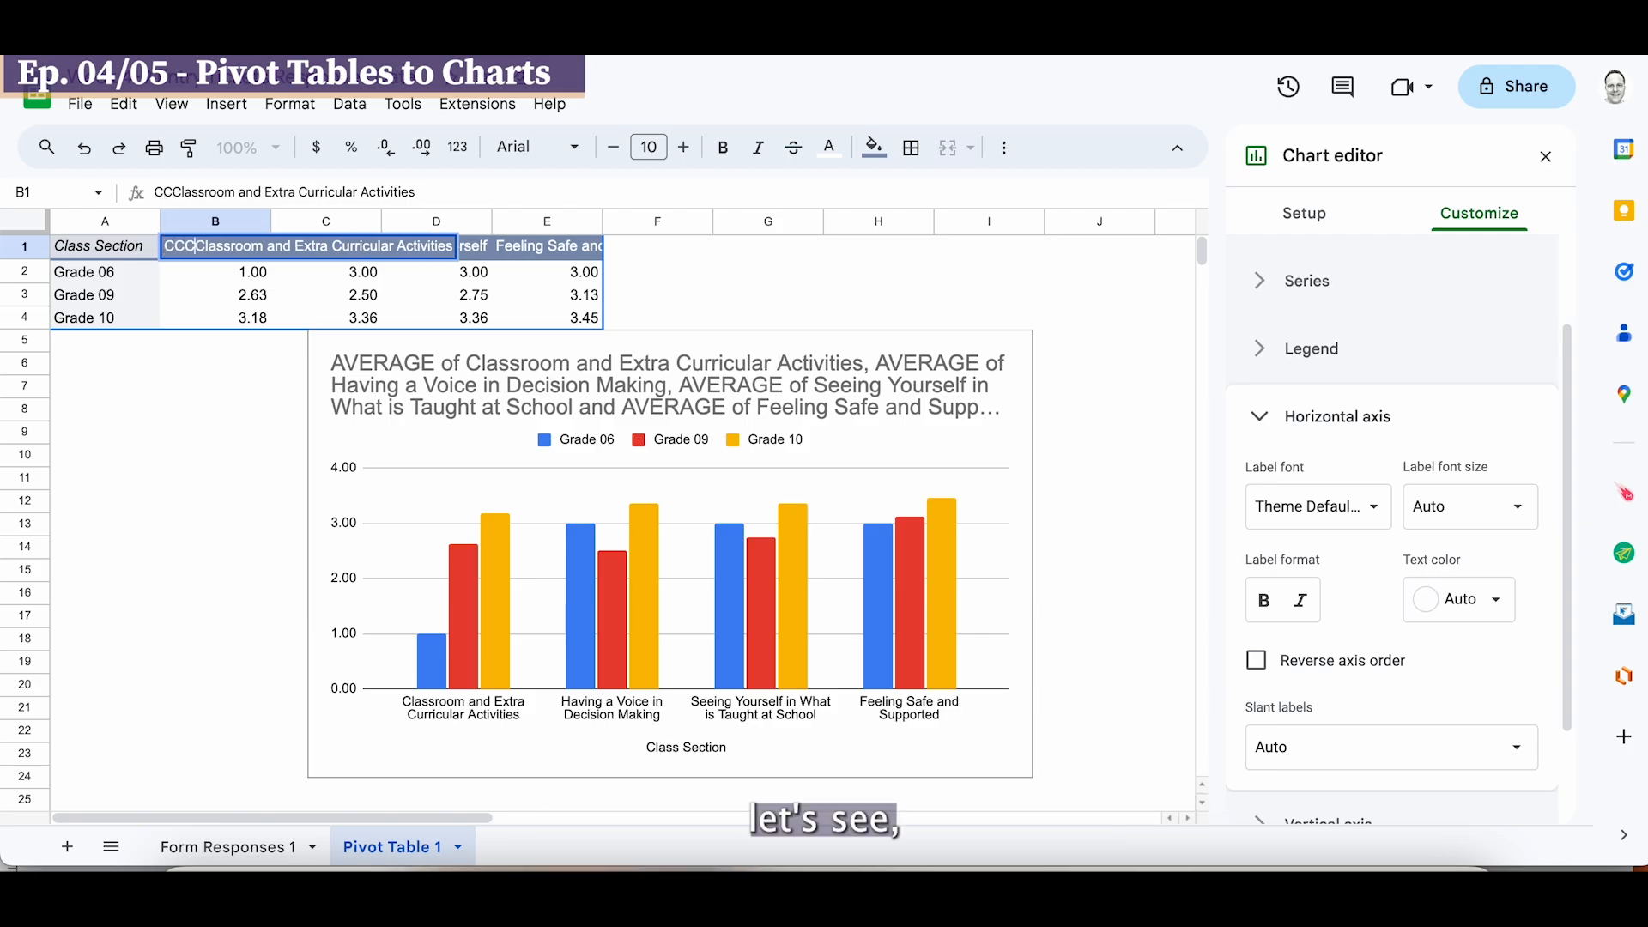
key("Return")
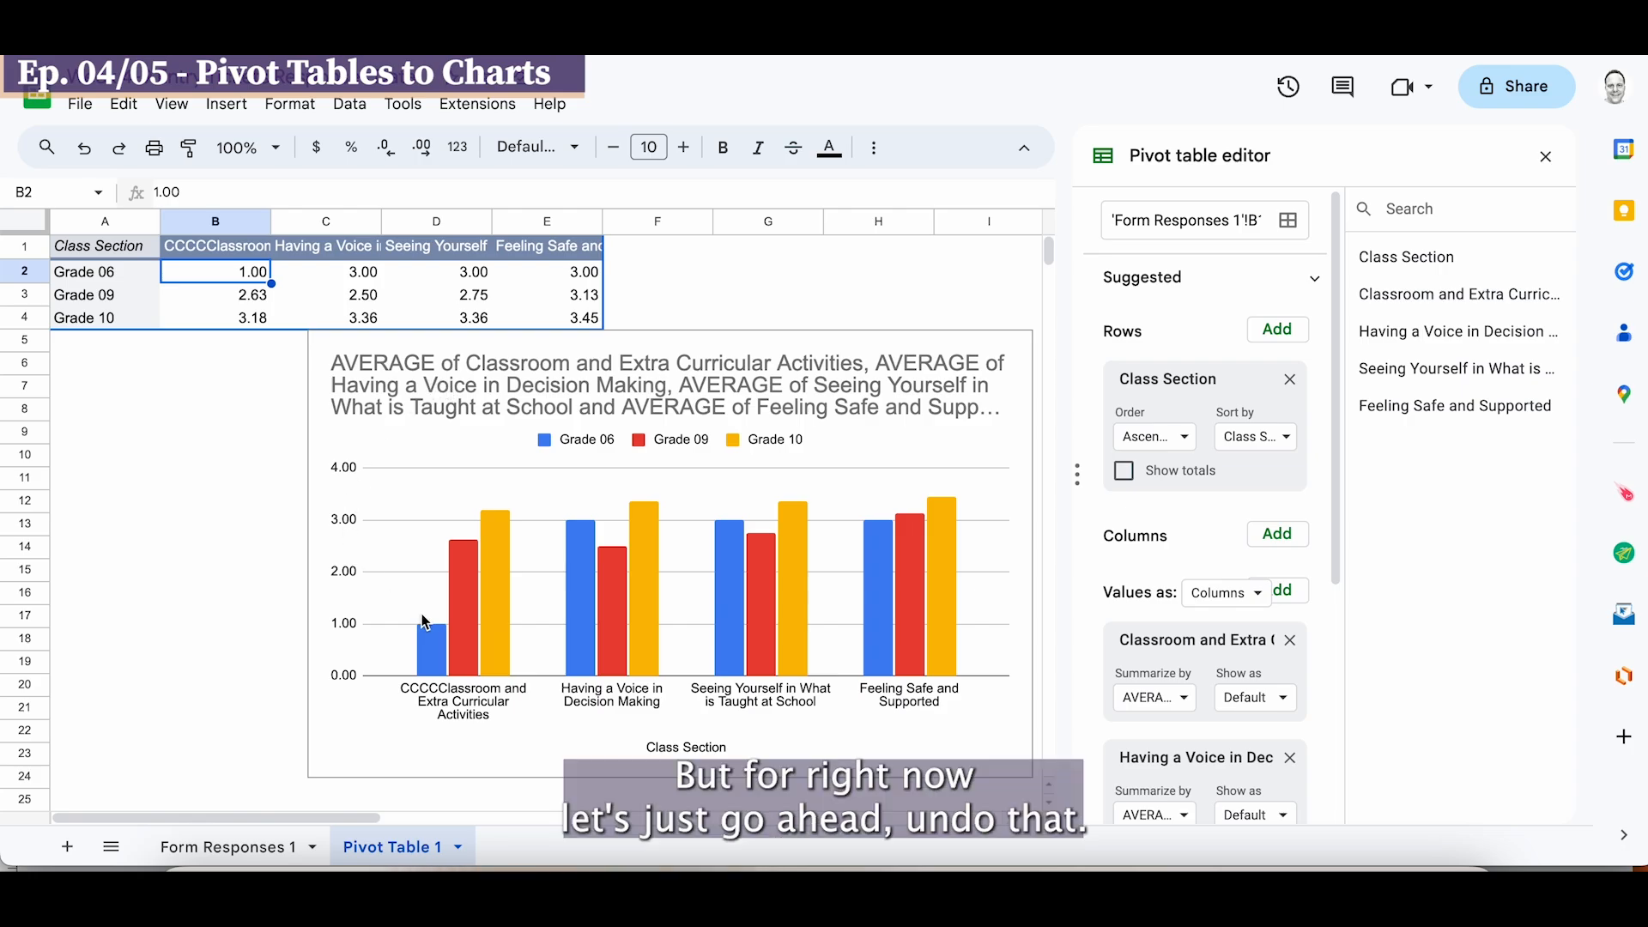
key("ctrl+z")
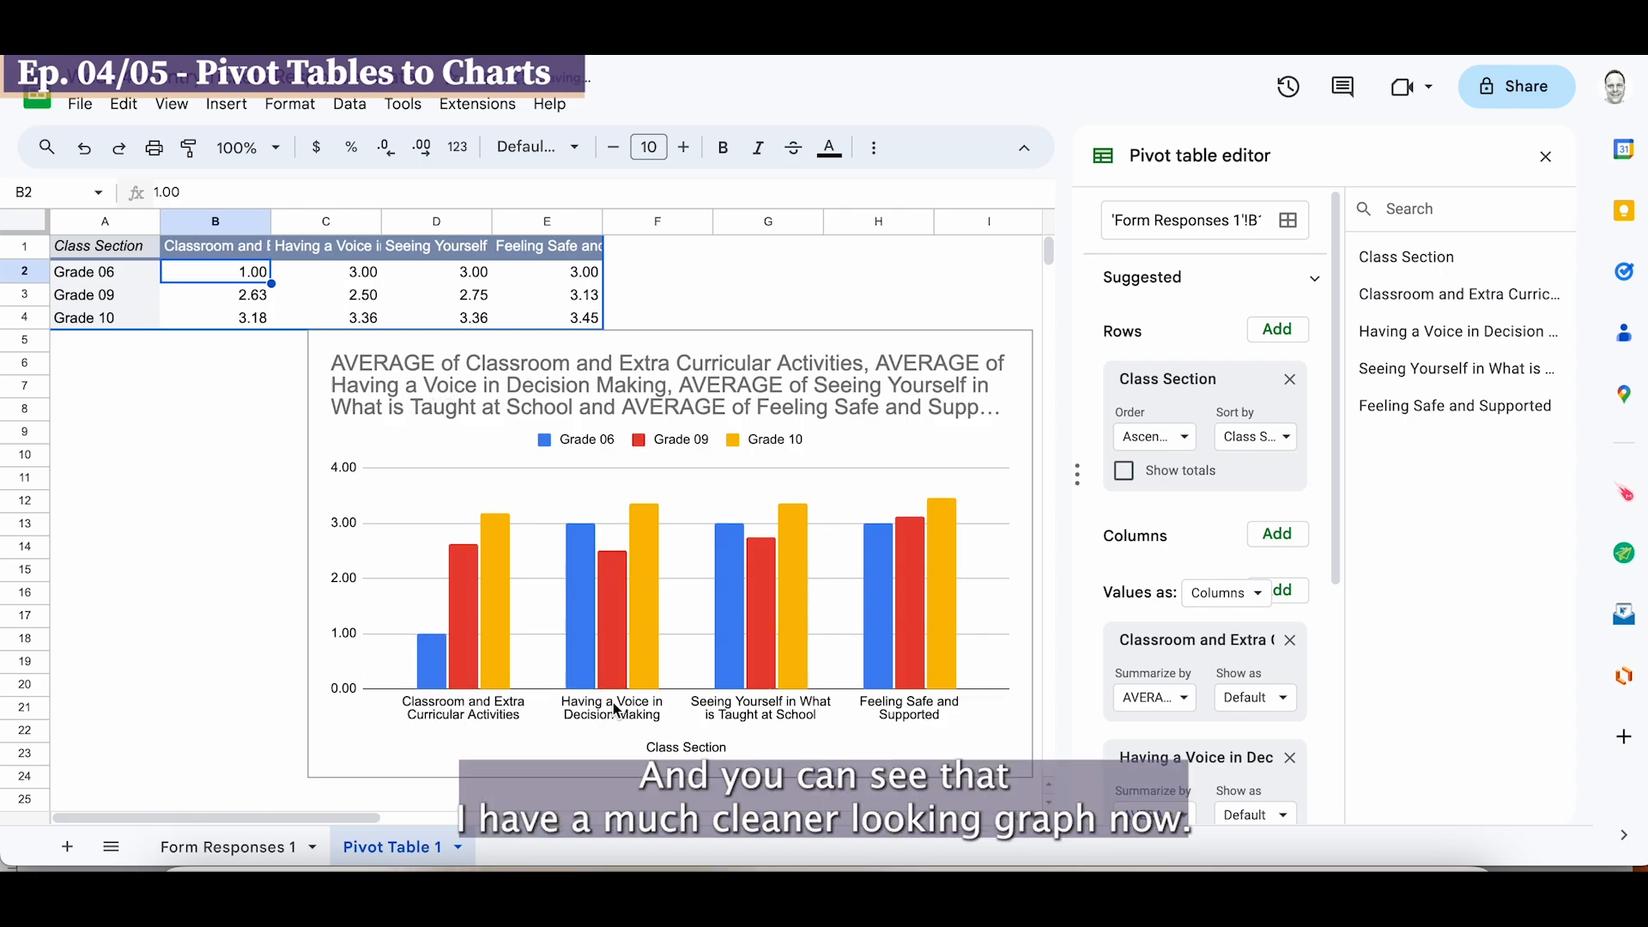